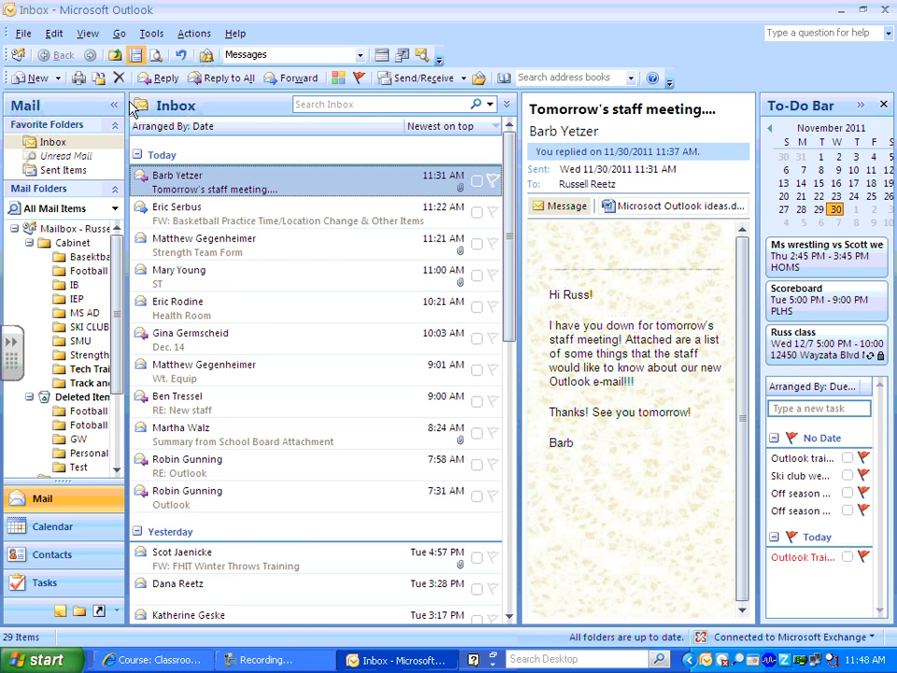
# Drag the pane splitters to widen the folder pane, reading pane and To-Do Bar, then re-widen the message list.
pyautogui.moveTo(127, 106)
pyautogui.mouseDown()
pyautogui.moveTo(222, 108)
pyautogui.moveTo(121, 103)
pyautogui.mouseUp()
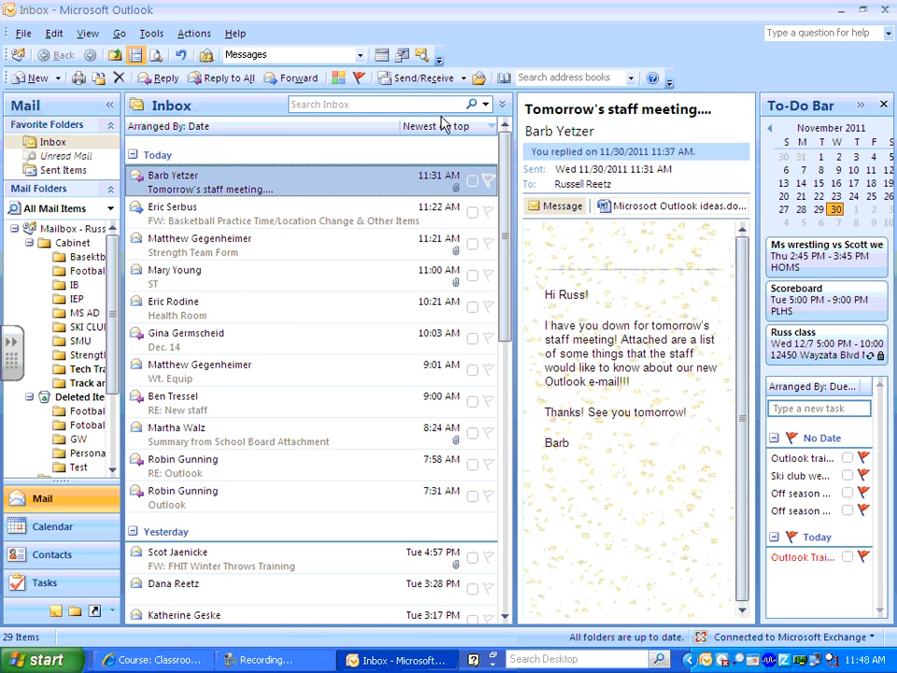
pyautogui.moveTo(513, 100); pyautogui.dragTo(328, 106)
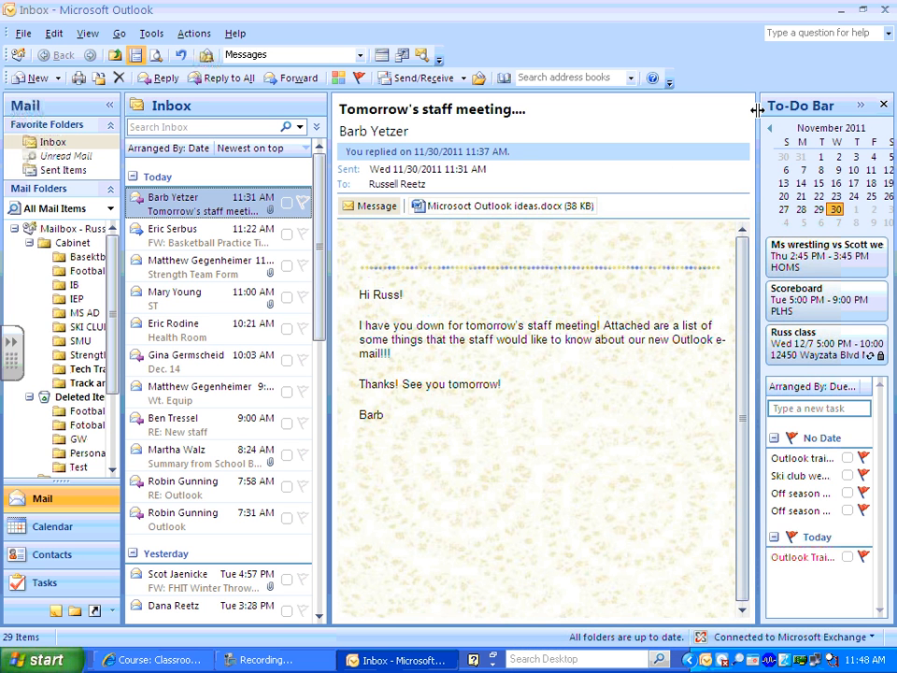
pyautogui.moveTo(755, 109); pyautogui.dragTo(728, 110)
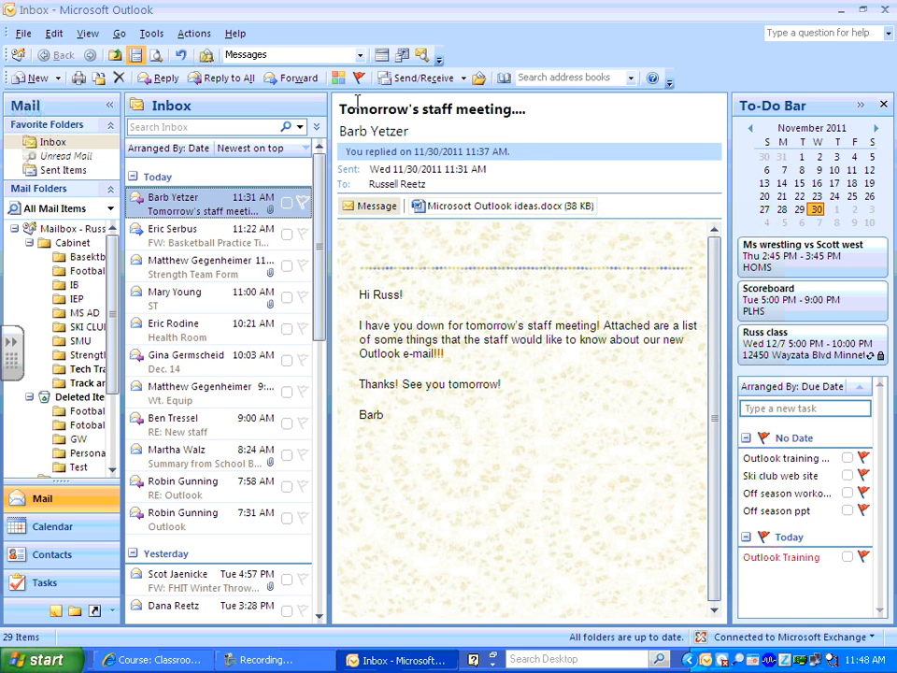
pyautogui.moveTo(328, 101); pyautogui.dragTo(404, 101)
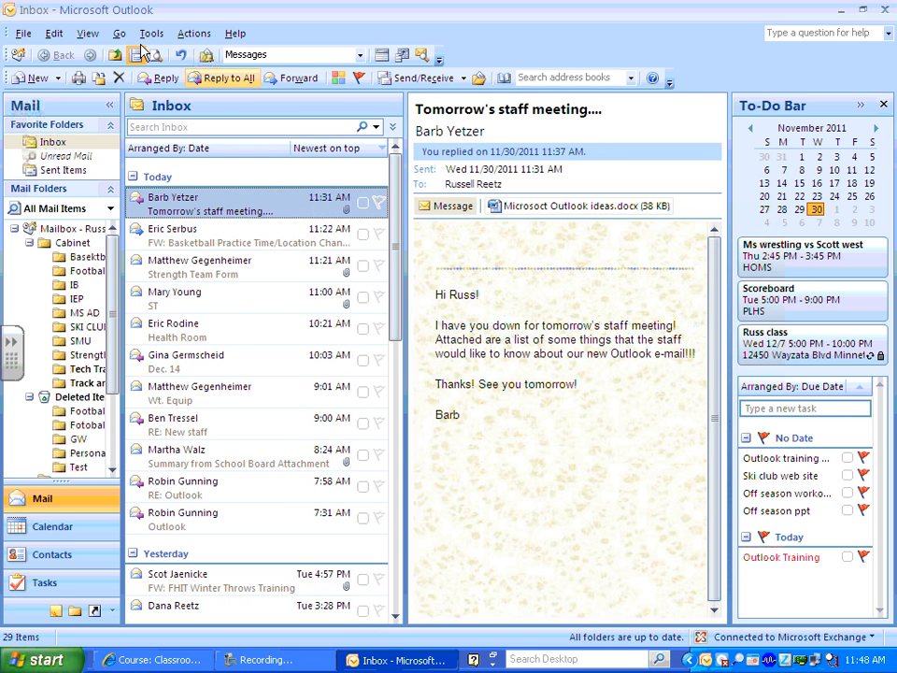
# Turn the reading pane off, shrink the To-Do Bar to a strip, widen the folder pane, collapse Cabinet.
pyautogui.click(86, 34)
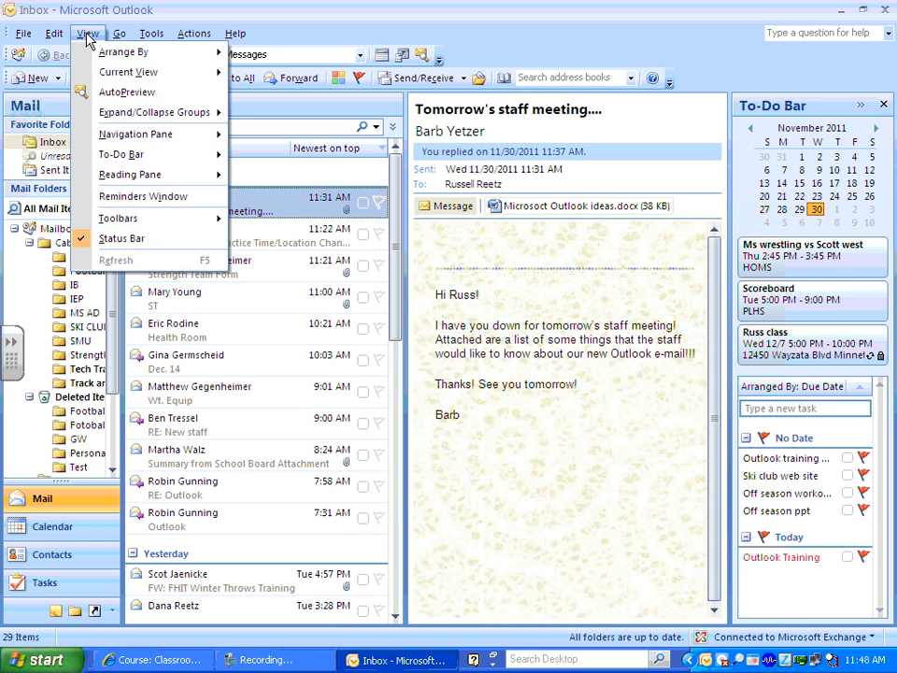
pyautogui.moveTo(135, 176)
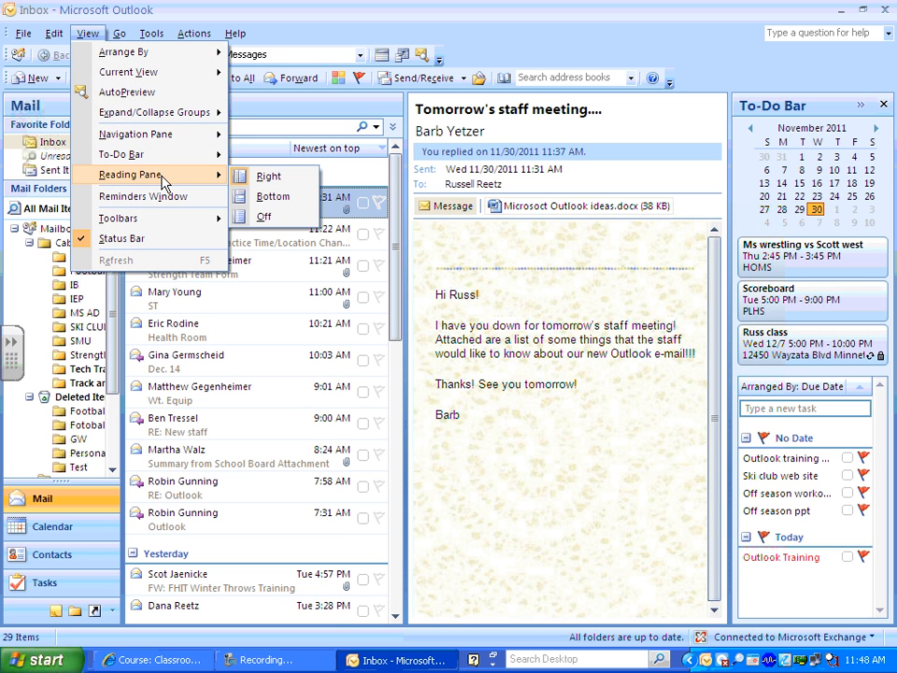
pyautogui.click(280, 218)
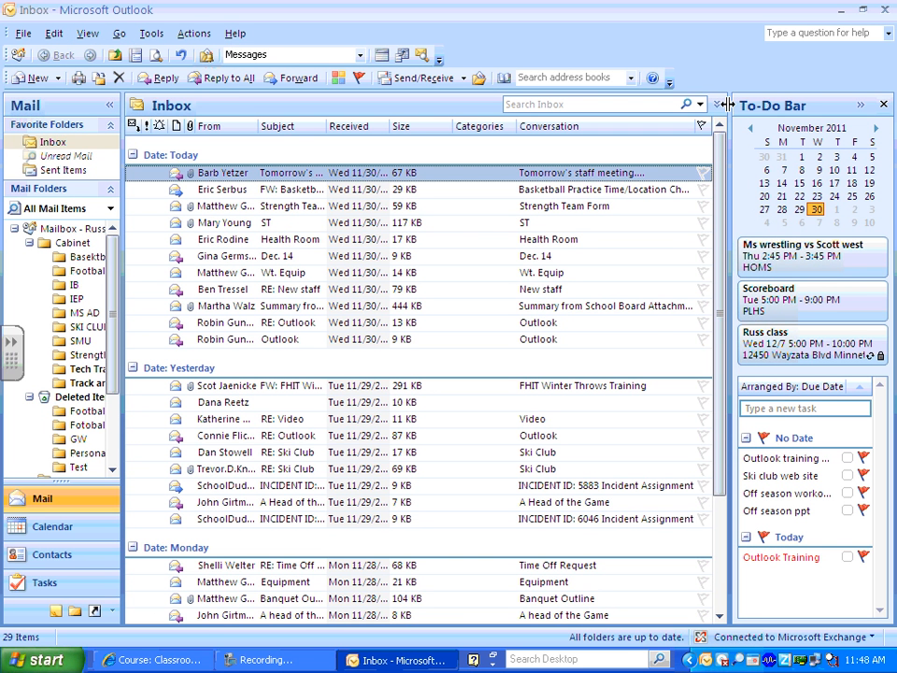
pyautogui.moveTo(728, 105); pyautogui.dragTo(878, 105)
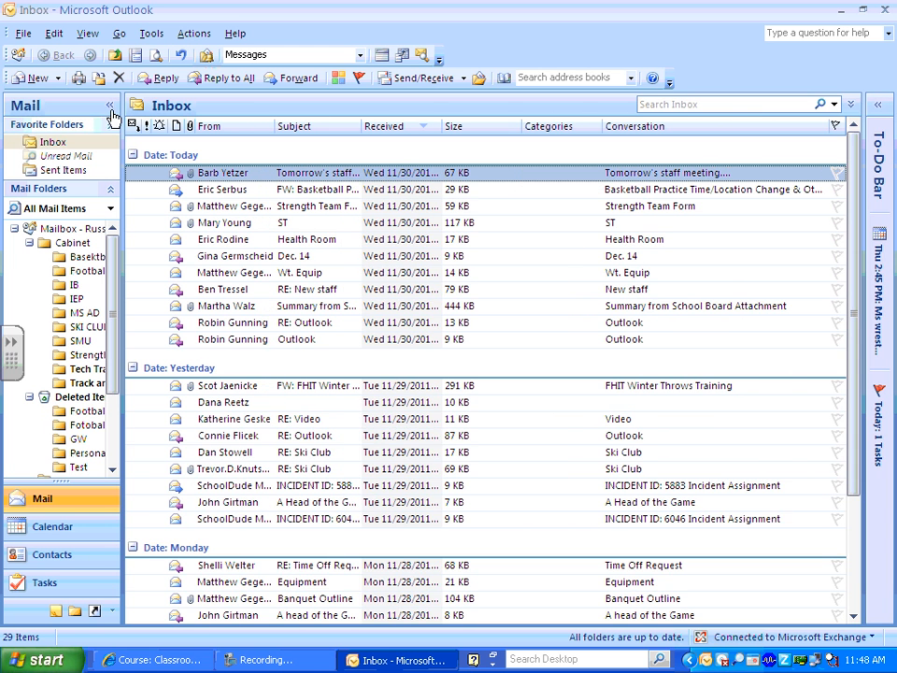
pyautogui.moveTo(123, 120); pyautogui.dragTo(157, 119)
pyautogui.click(29, 242)
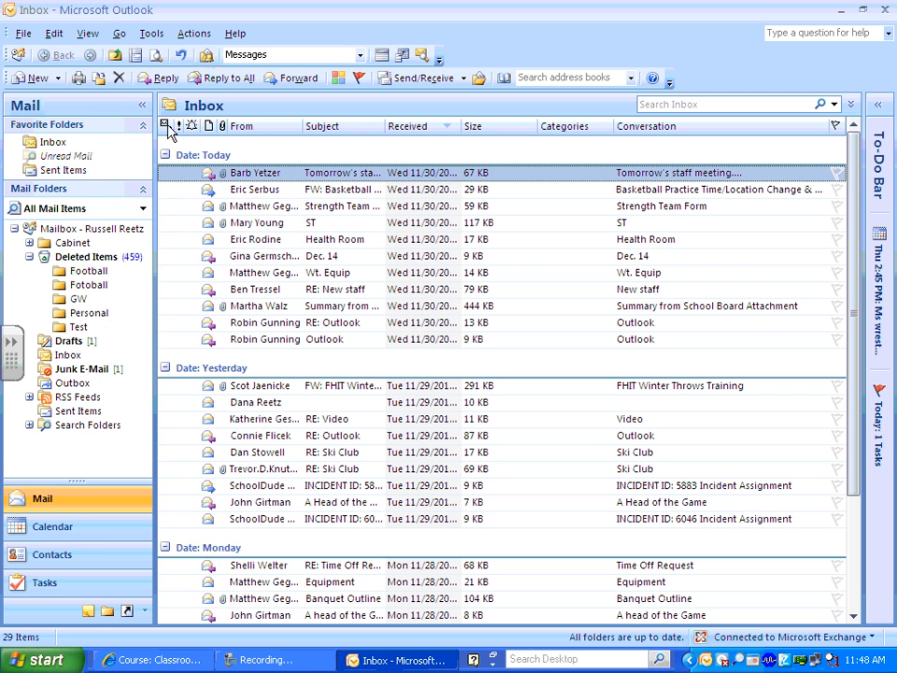
# Set the reading pane to Right, then to Bottom below the message list.
pyautogui.click(88, 34)
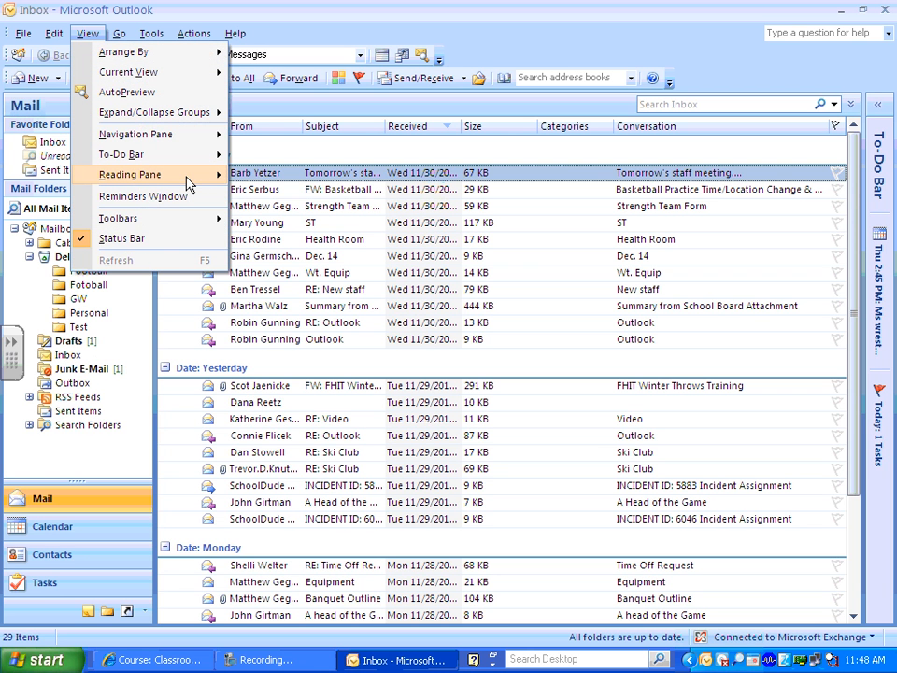
pyautogui.moveTo(187, 180)
pyautogui.click(259, 175)
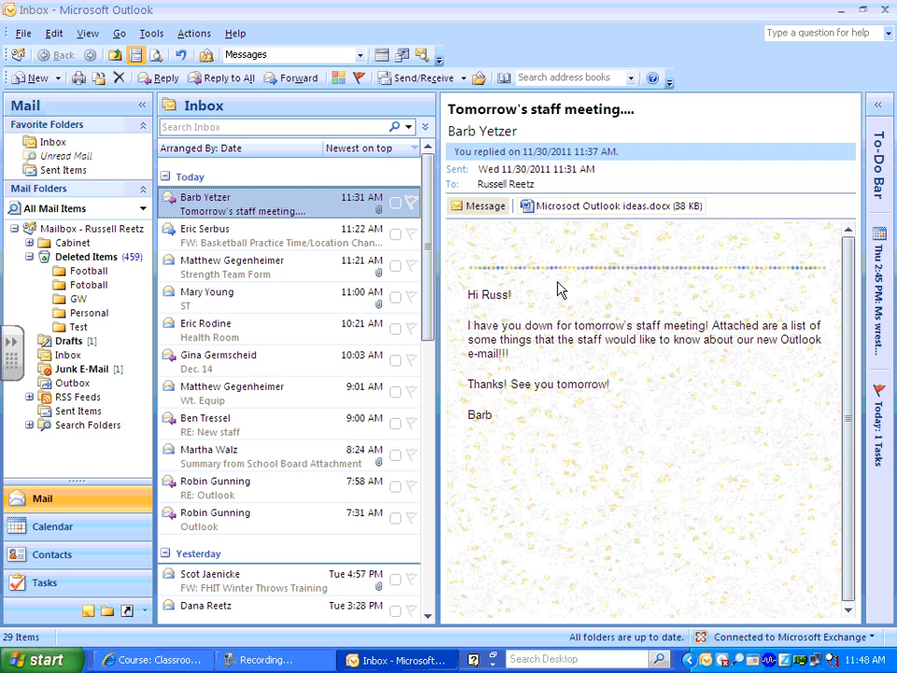
pyautogui.click(88, 34)
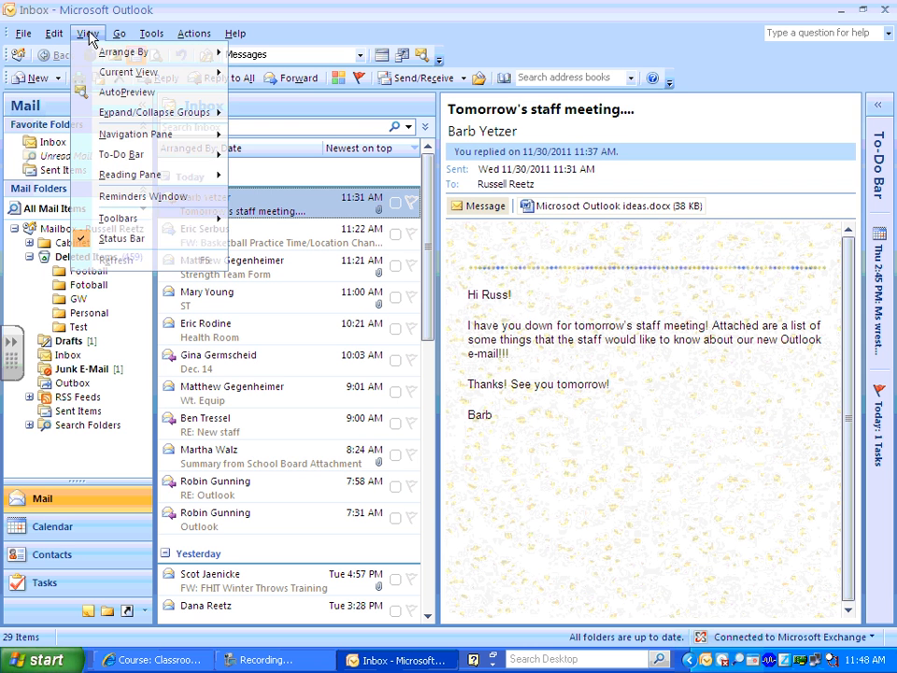
pyautogui.moveTo(236, 178)
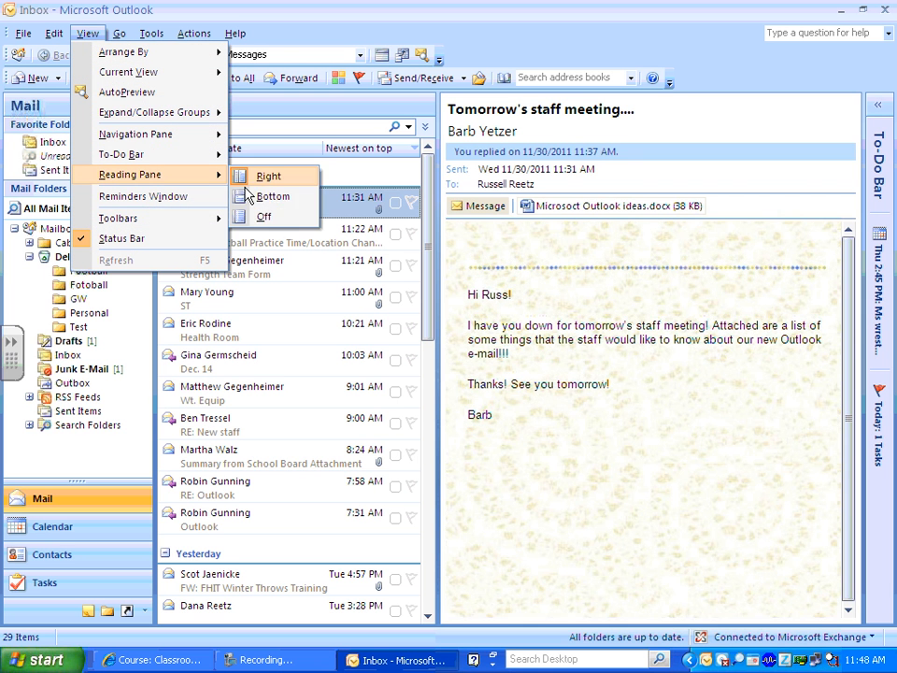
pyautogui.click(251, 196)
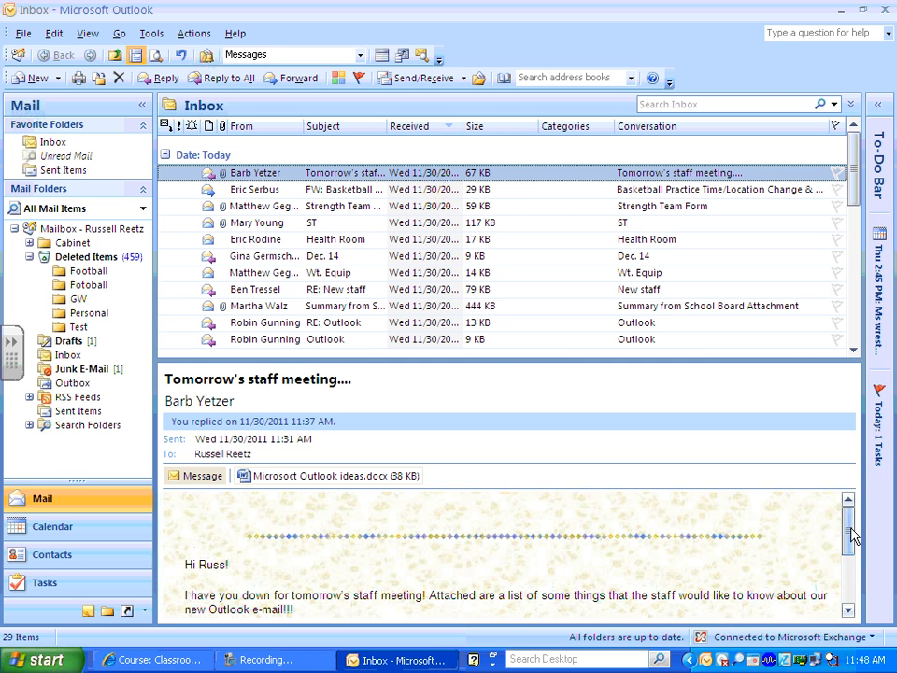
pyautogui.moveTo(853, 532)
pyautogui.mouseDown()
pyautogui.moveTo(850, 565)
pyautogui.moveTo(849, 522)
pyautogui.mouseUp()
# Set the reading pane to Right, expand the Cabinet subfolders, and drag the To-Do Bar to full width.
pyautogui.click(87, 34)
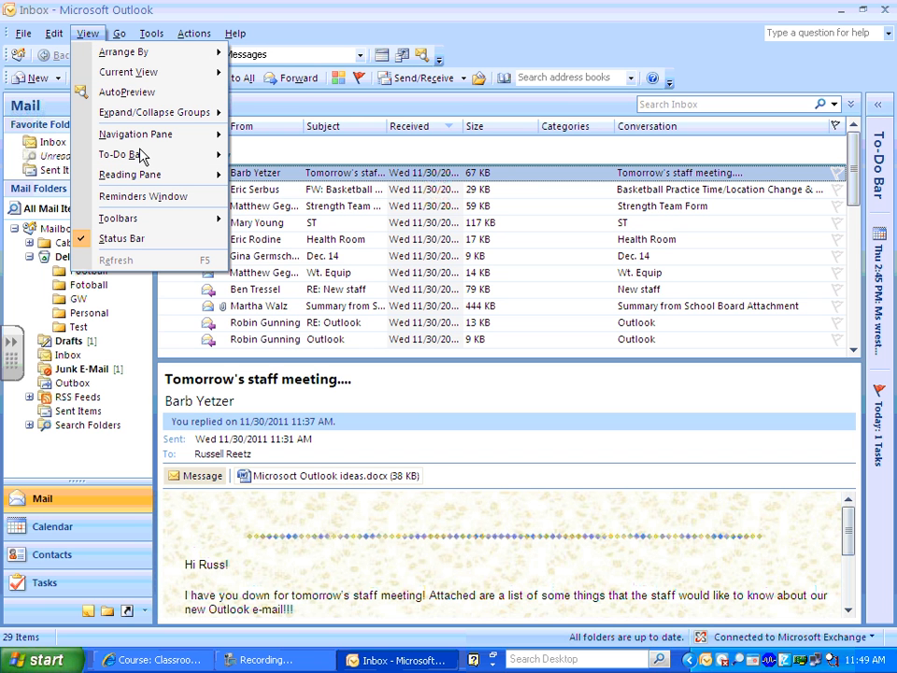
pyautogui.moveTo(187, 176)
pyautogui.click(266, 177)
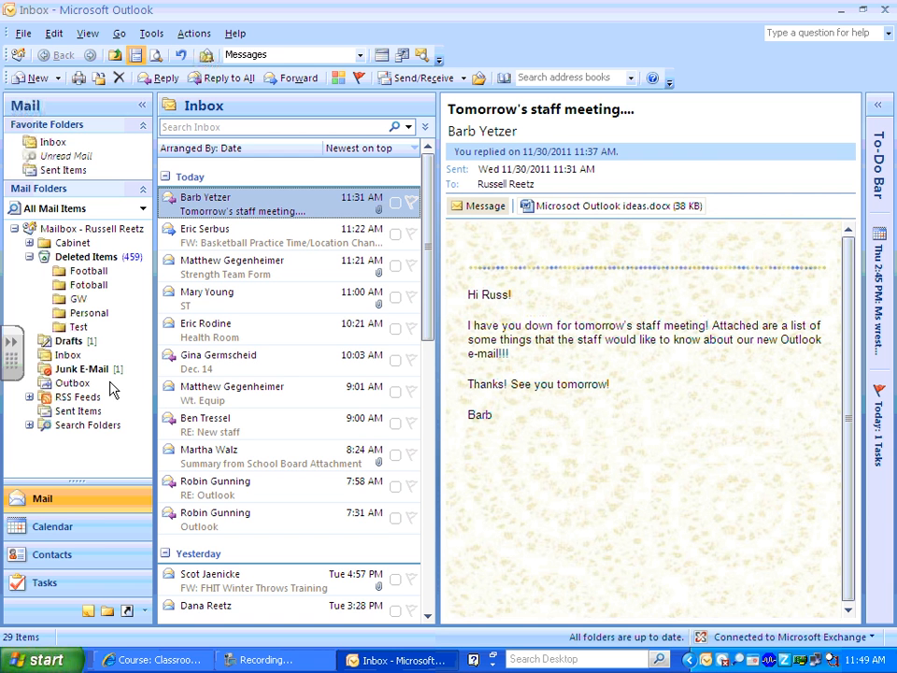
pyautogui.click(29, 242)
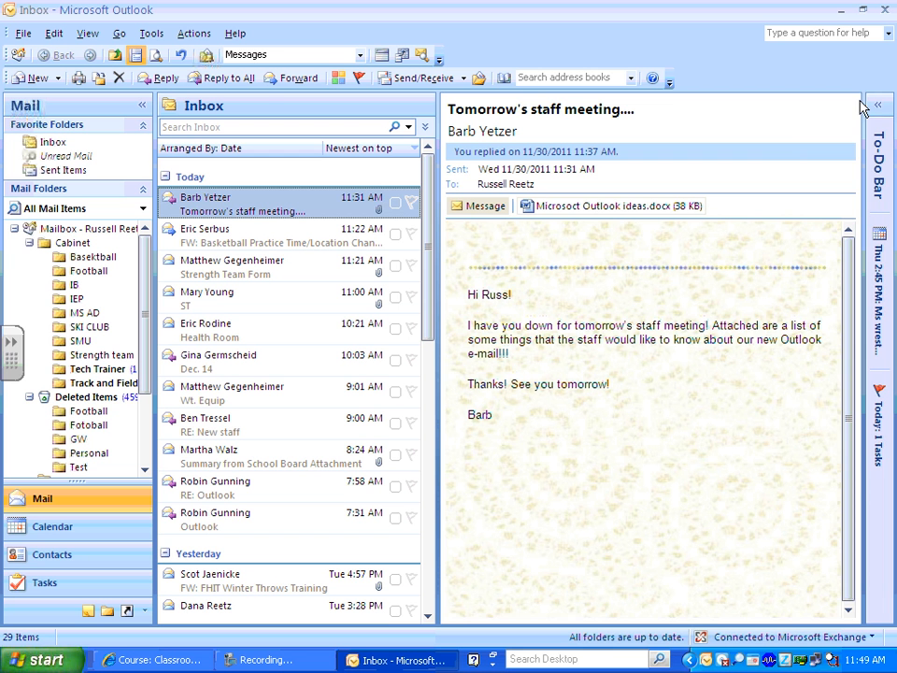
pyautogui.moveTo(858, 101); pyautogui.dragTo(763, 104)
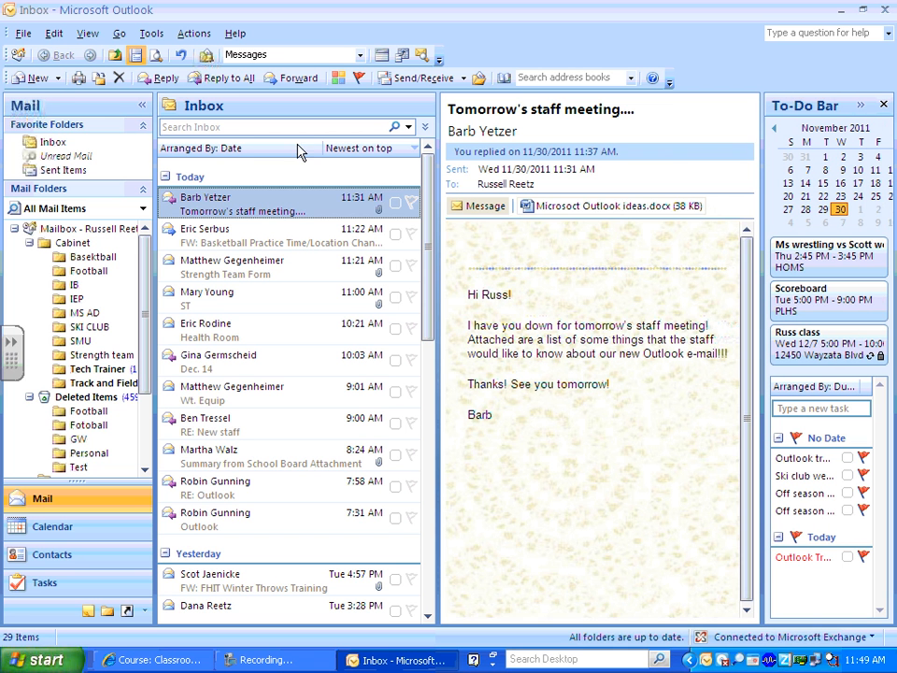
# Create a new Mail Message from the New dropdown and move its window toward the top of the screen.
pyautogui.click(59, 83)
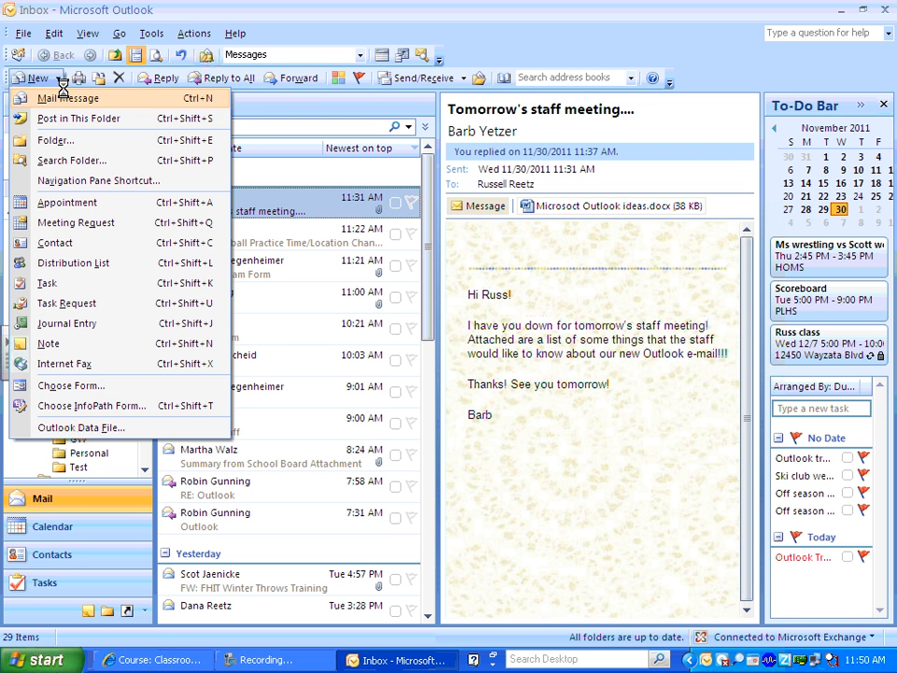
pyautogui.click(65, 98)
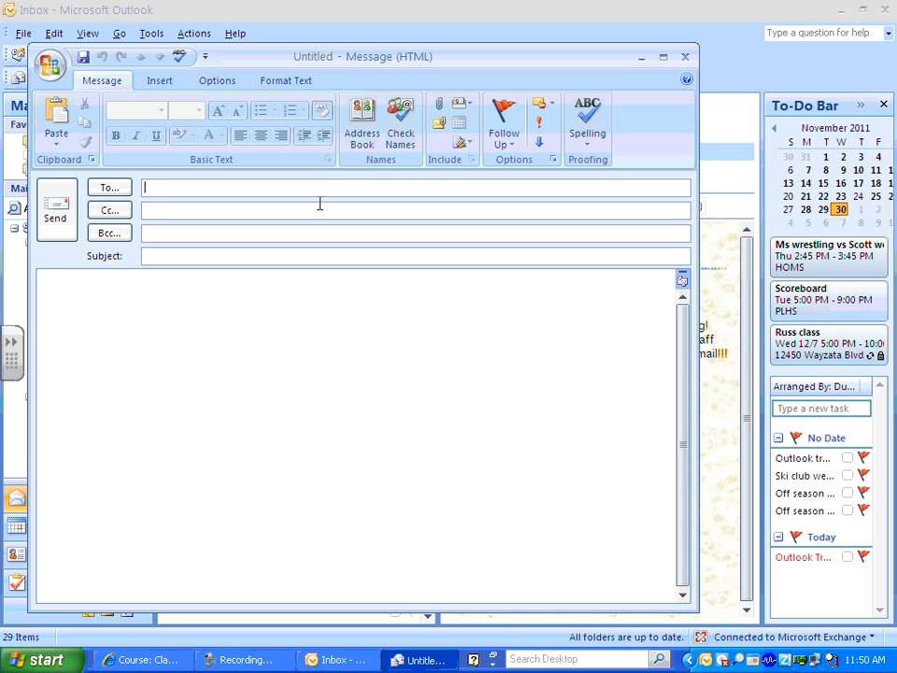
pyautogui.moveTo(364, 60); pyautogui.dragTo(390, 29)
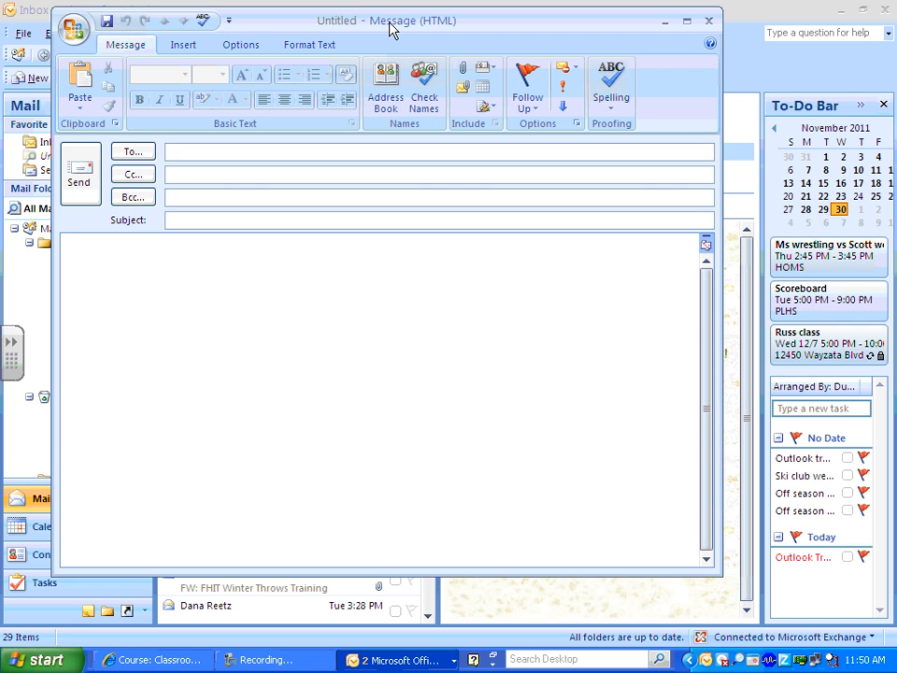
# Toggle Show Bcc off and back on in the message Options, then bring up the address book.
pyautogui.click(254, 47)
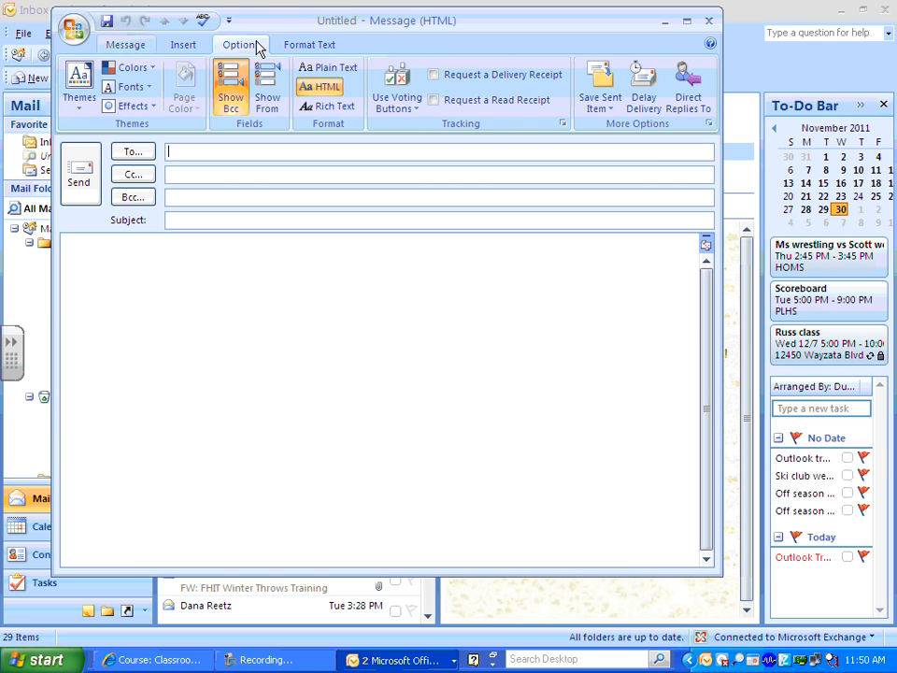
pyautogui.click(238, 89)
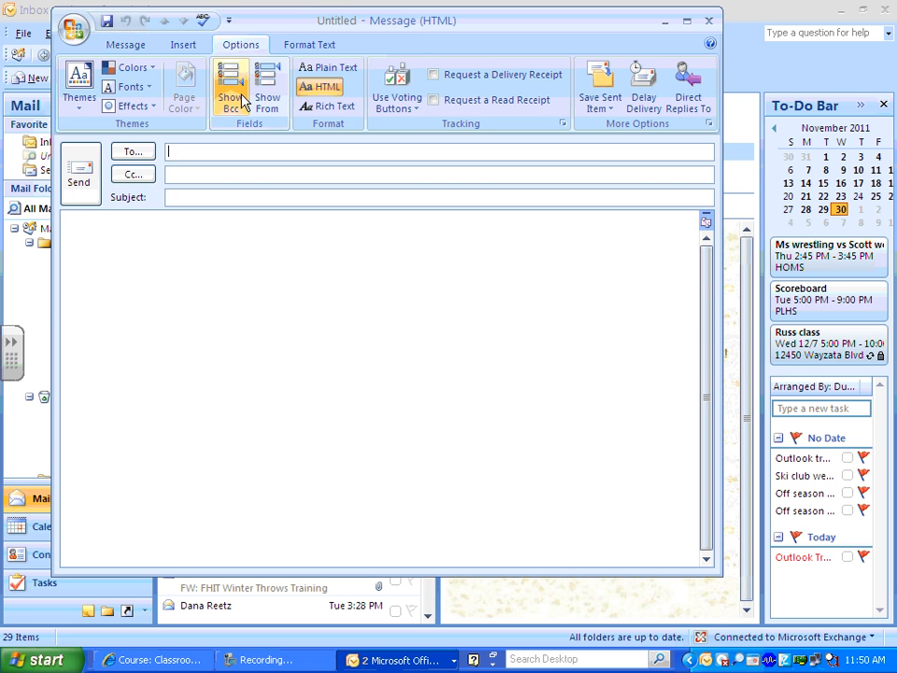
pyautogui.click(121, 45)
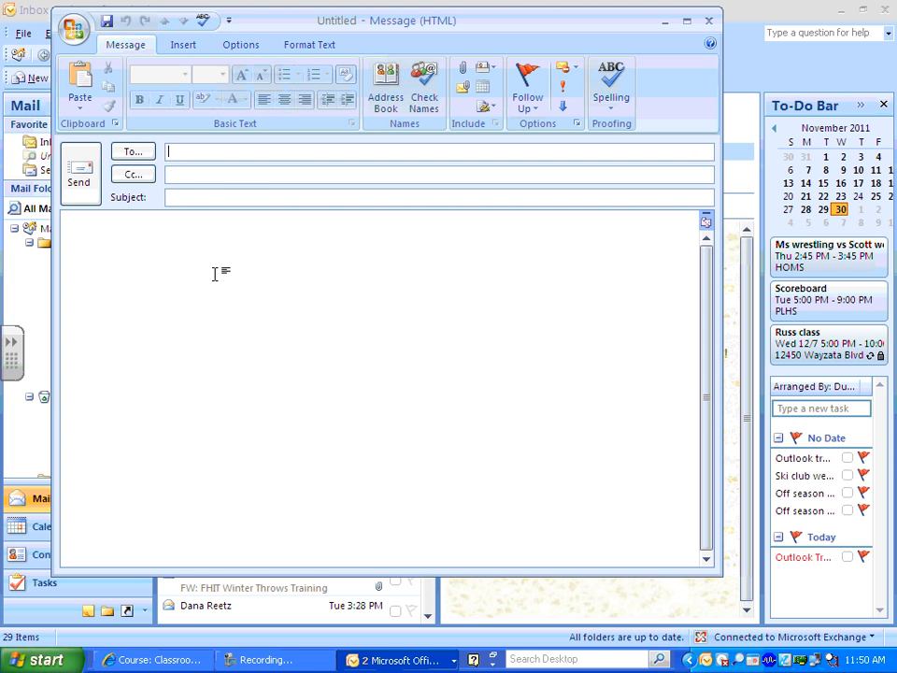
pyautogui.click(242, 45)
pyautogui.click(232, 85)
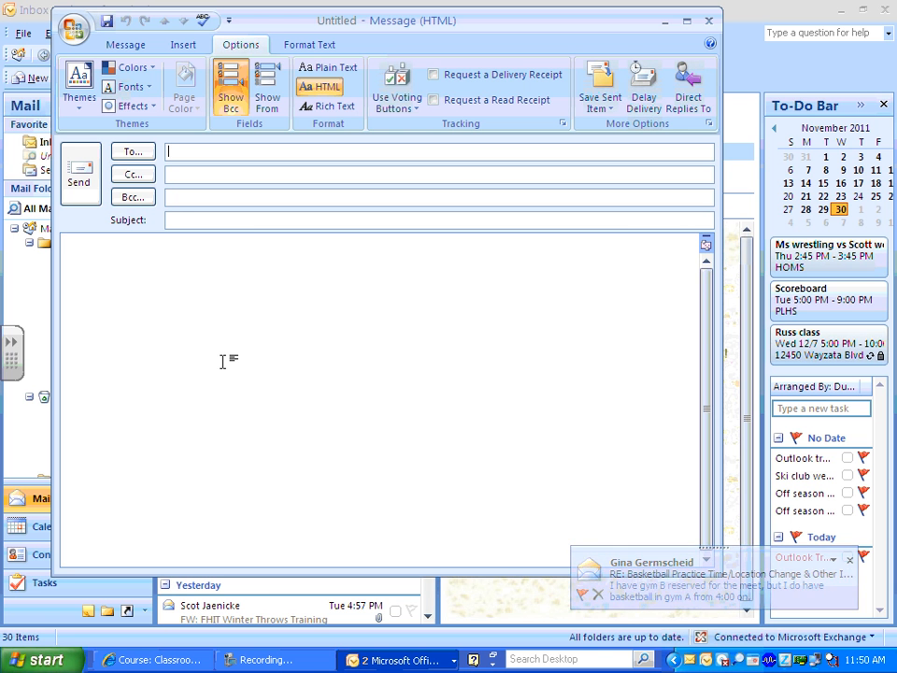
pyautogui.click(132, 154)
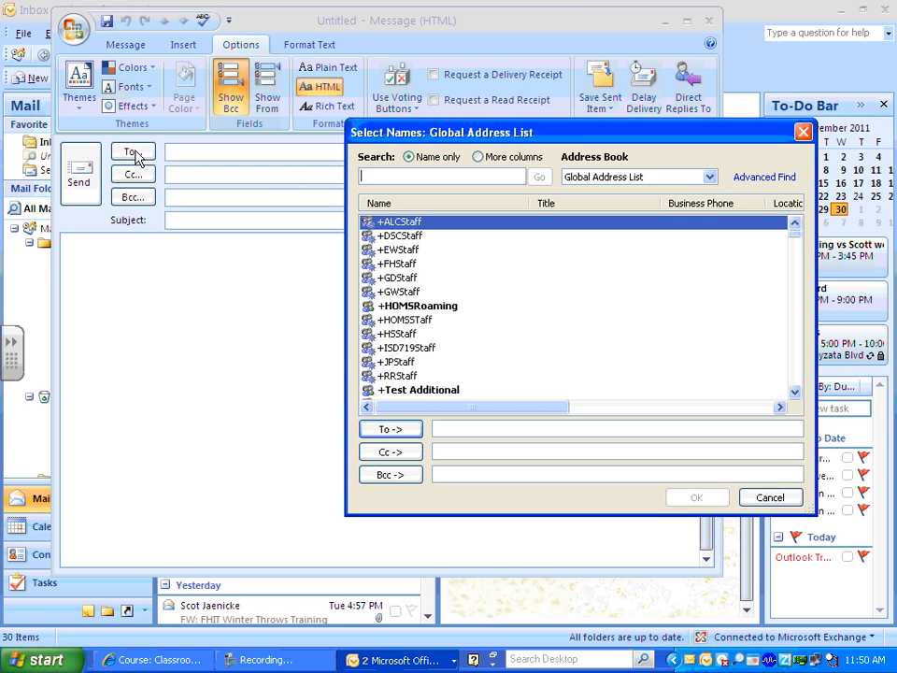
# Keep the Global Address List as the address book and search it for the contact's name.
pyautogui.click(608, 179)
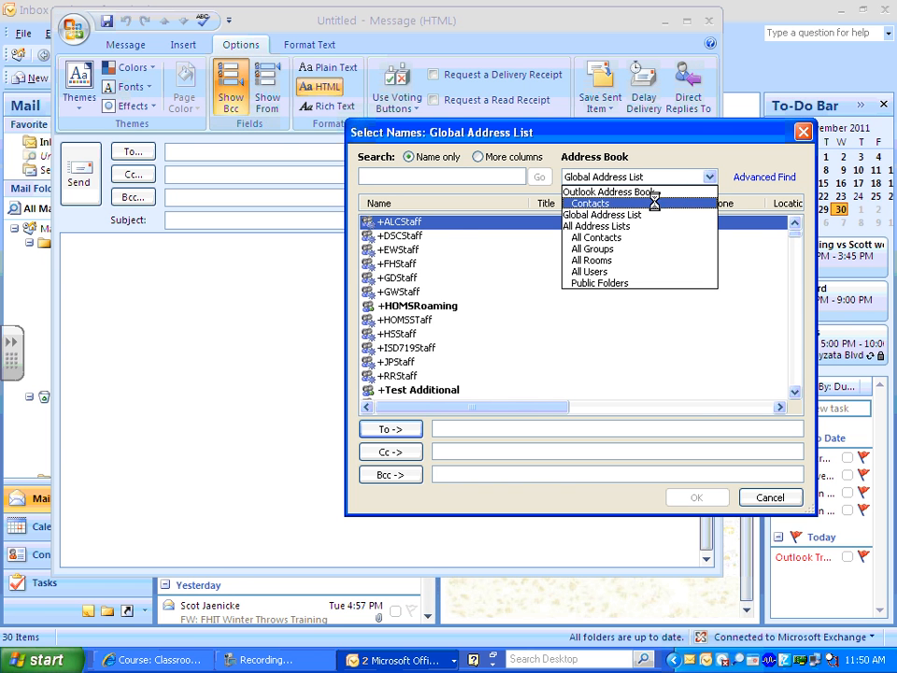
pyautogui.click(653, 203)
pyautogui.scroll(-5, 645, 199)
pyautogui.scroll(4, 642, 193)
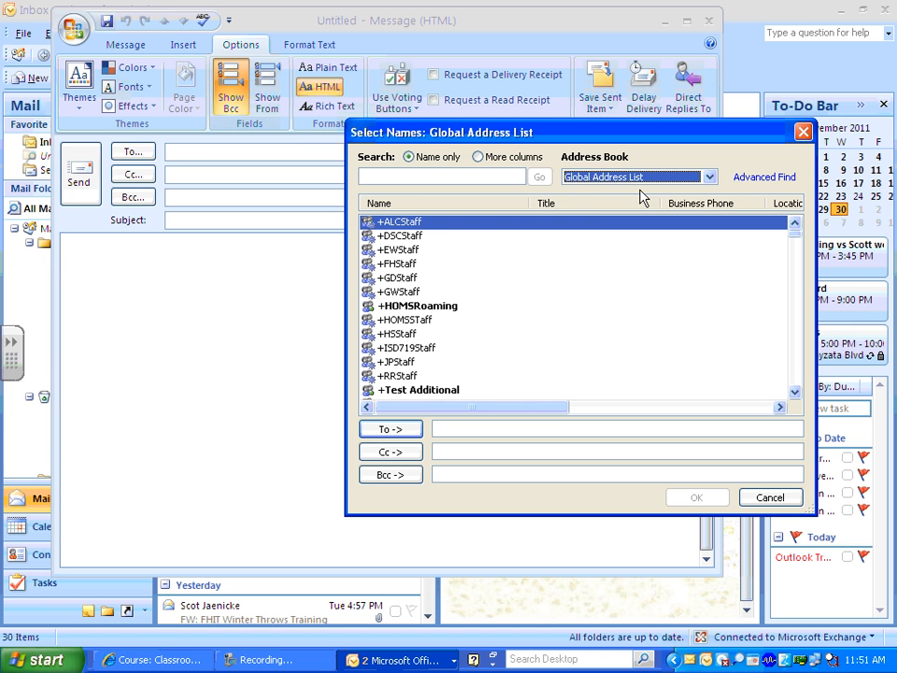
pyautogui.click(635, 178)
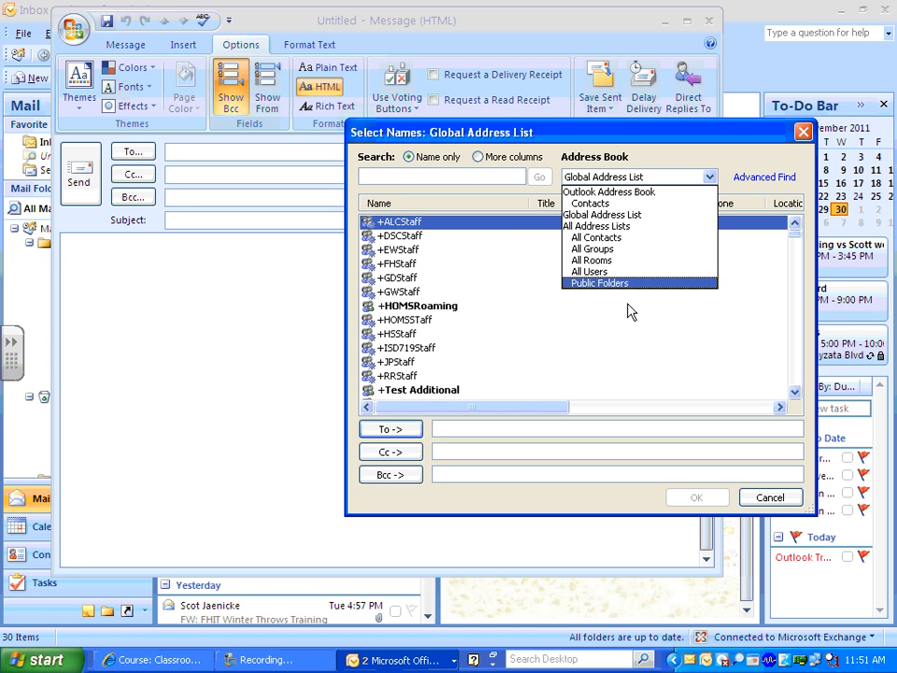
pyautogui.click(620, 215)
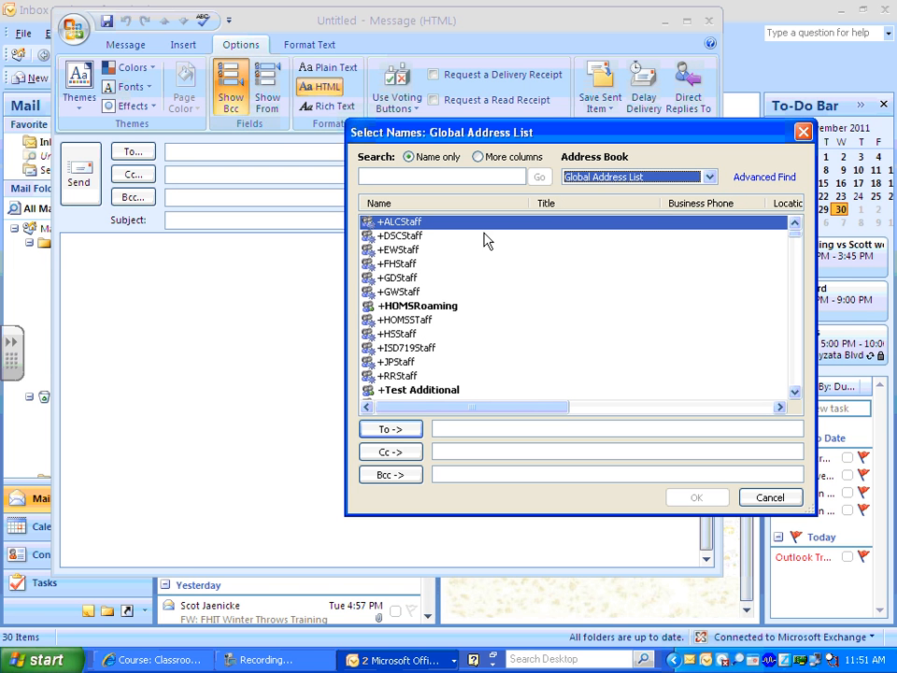
pyautogui.click(424, 177)
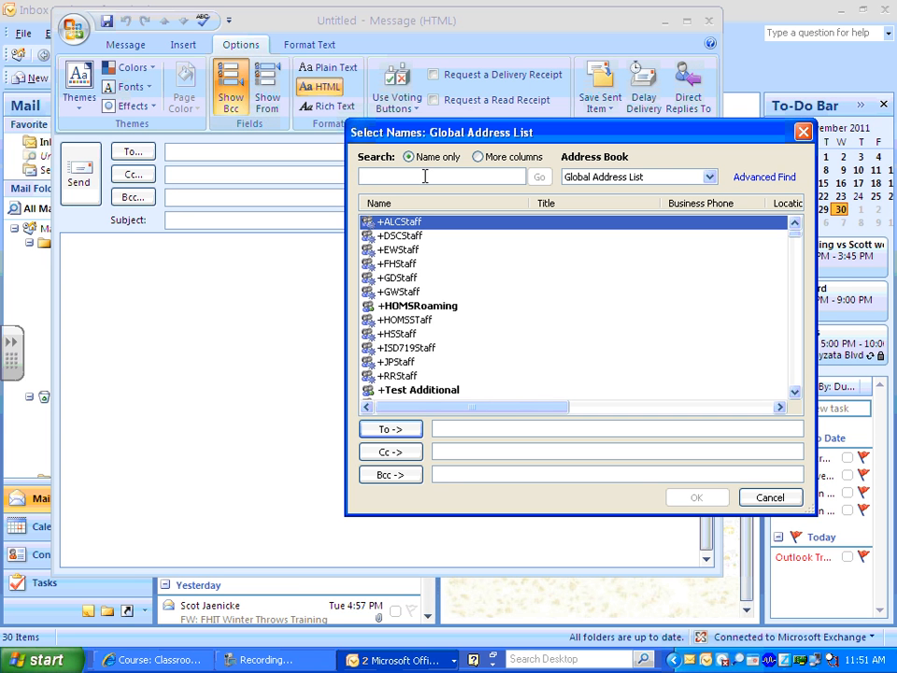
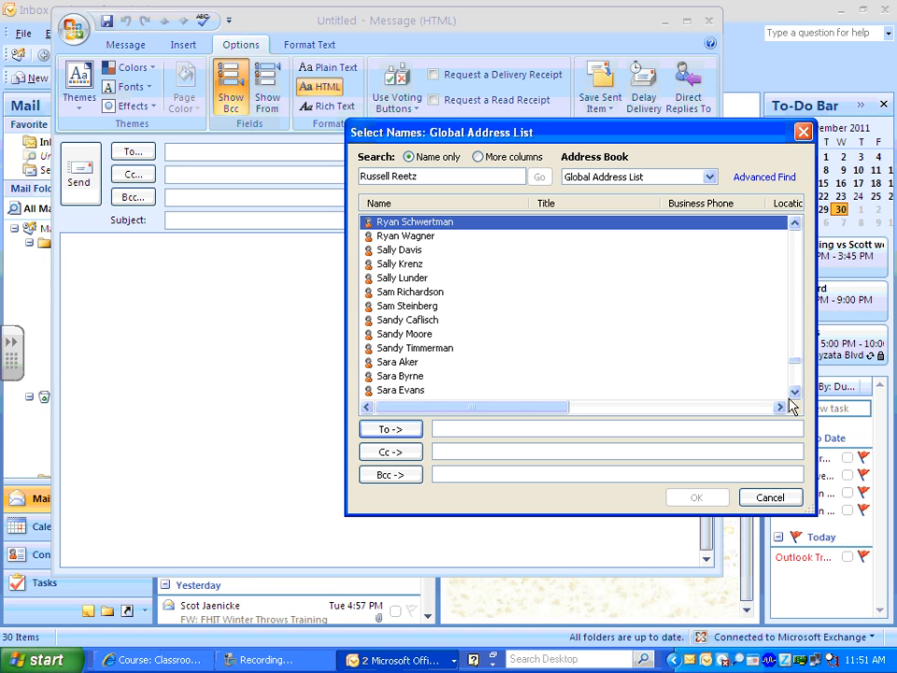
pyautogui.doubleClick(794, 230)
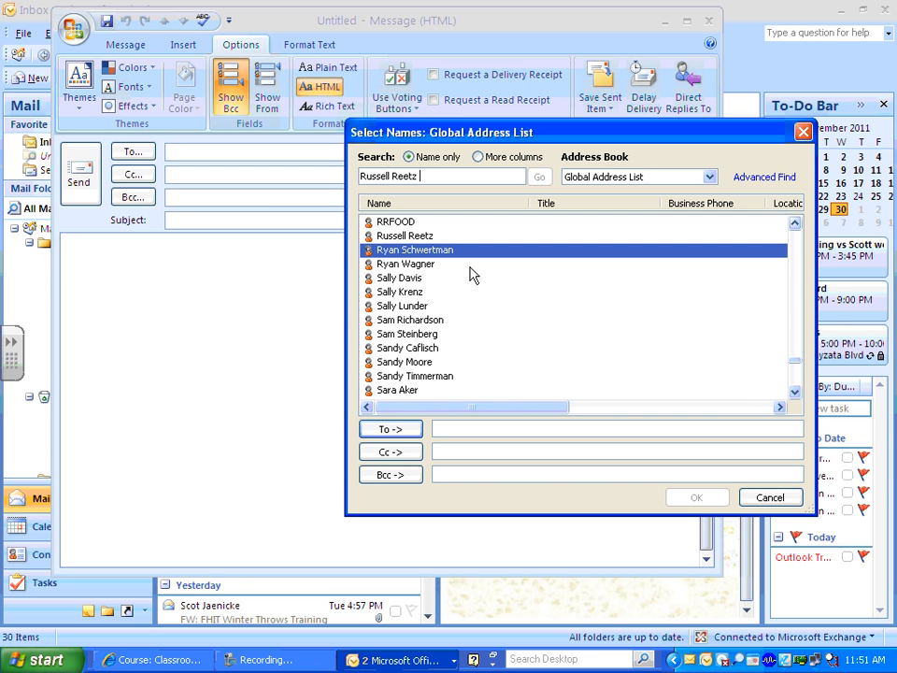
pyautogui.click(415, 238)
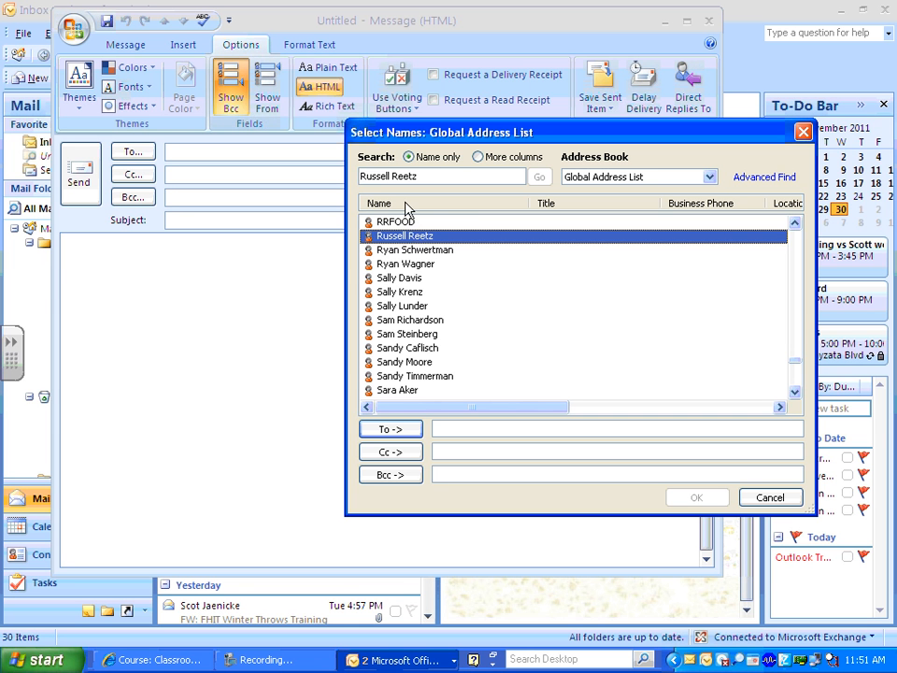
# Add one contact each as To, Bcc and Cc recipients and confirm with OK.
pyautogui.click(395, 430)
pyautogui.click(404, 250)
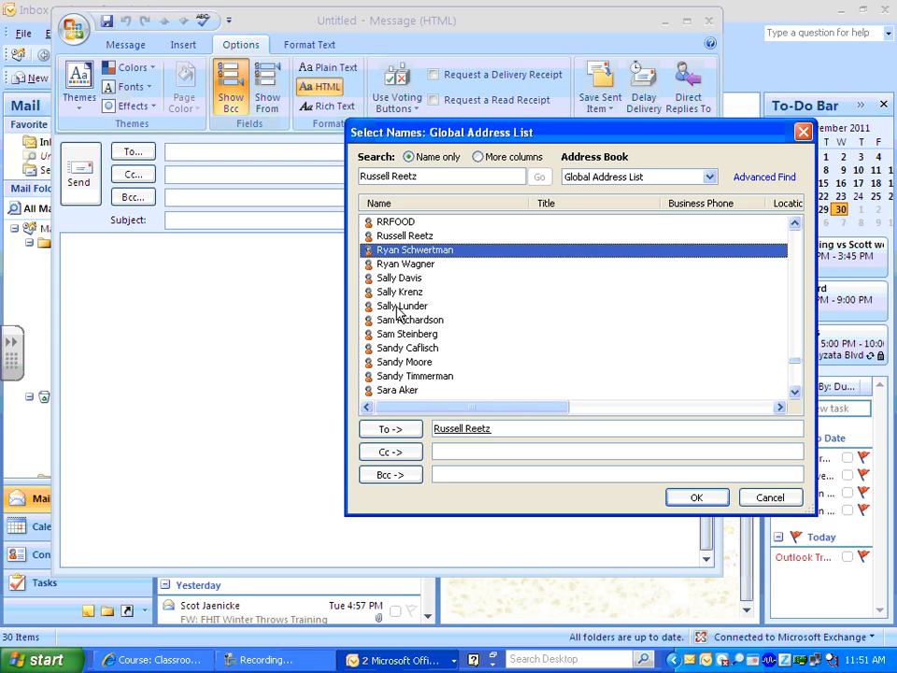
pyautogui.click(388, 474)
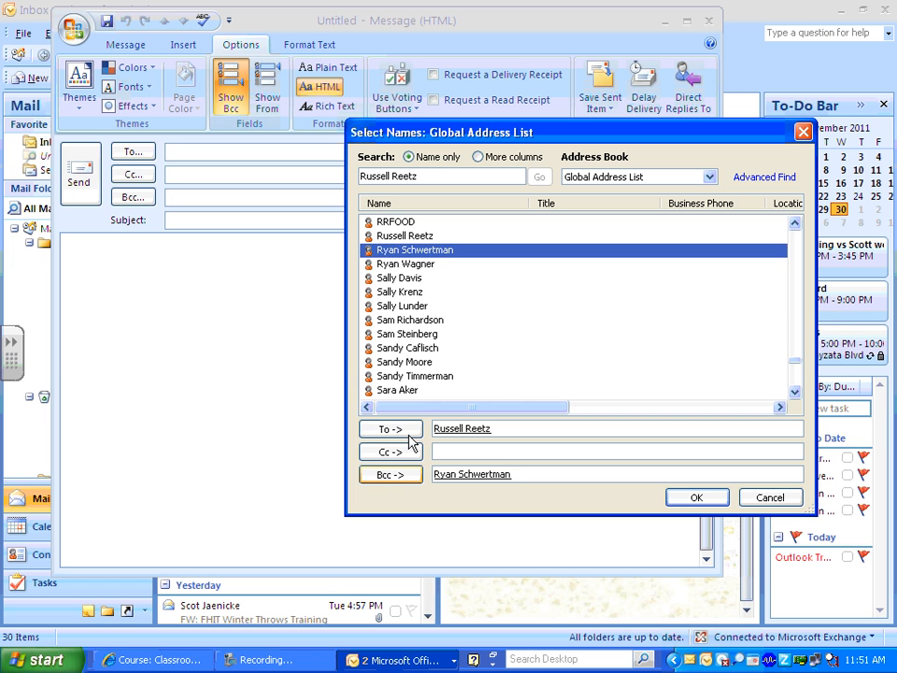
pyautogui.click(407, 306)
pyautogui.click(396, 454)
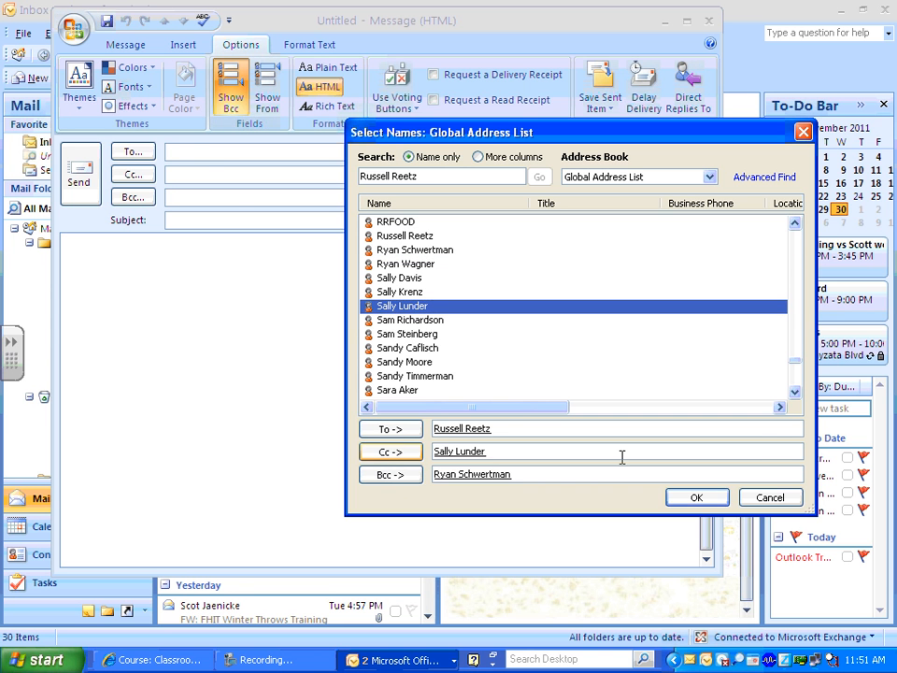
pyautogui.click(673, 497)
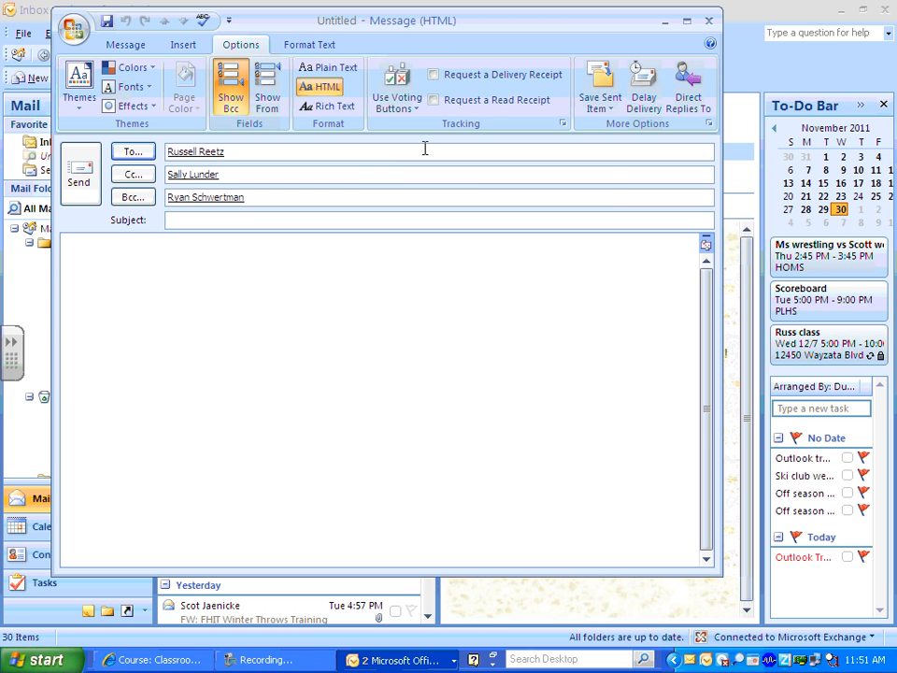
# Request a delivery receipt and a read receipt on the message, then close the message window.
pyautogui.click(433, 74)
pyautogui.click(434, 100)
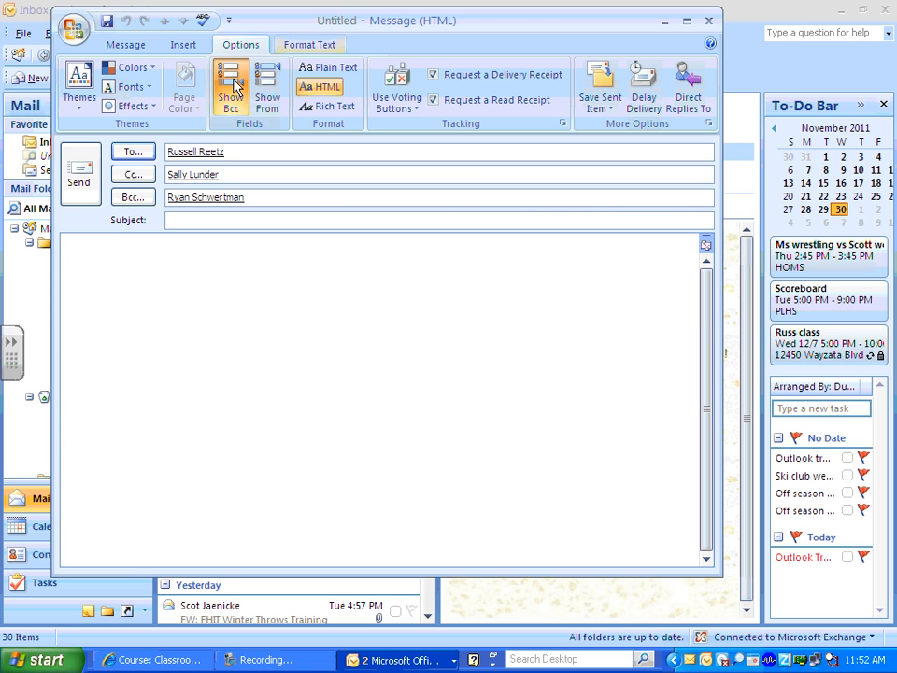
pyautogui.click(710, 25)
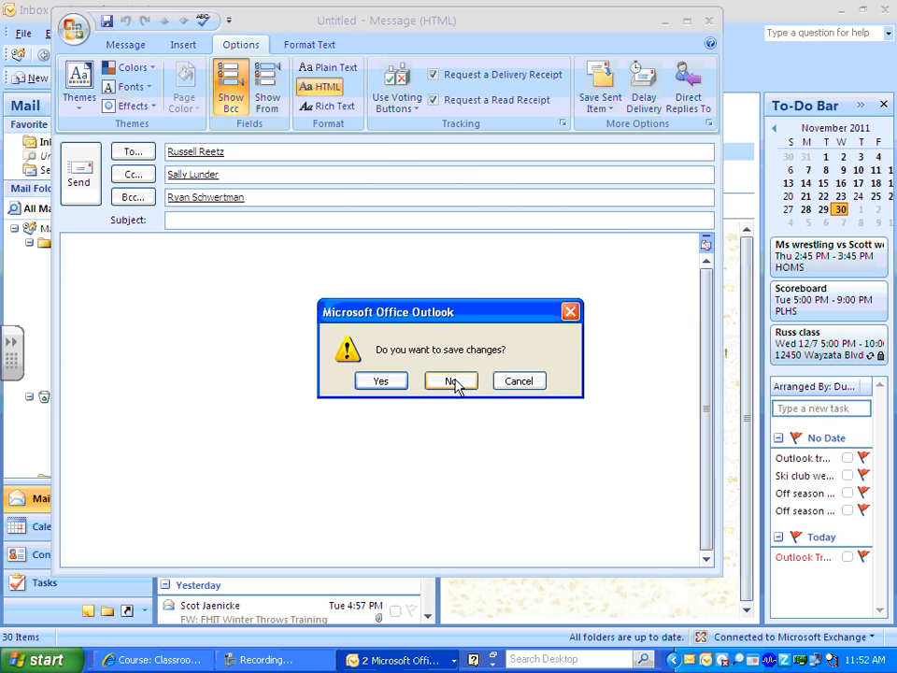
# Discard the unsaved message and bring up Tools > Options.
pyautogui.click(457, 385)
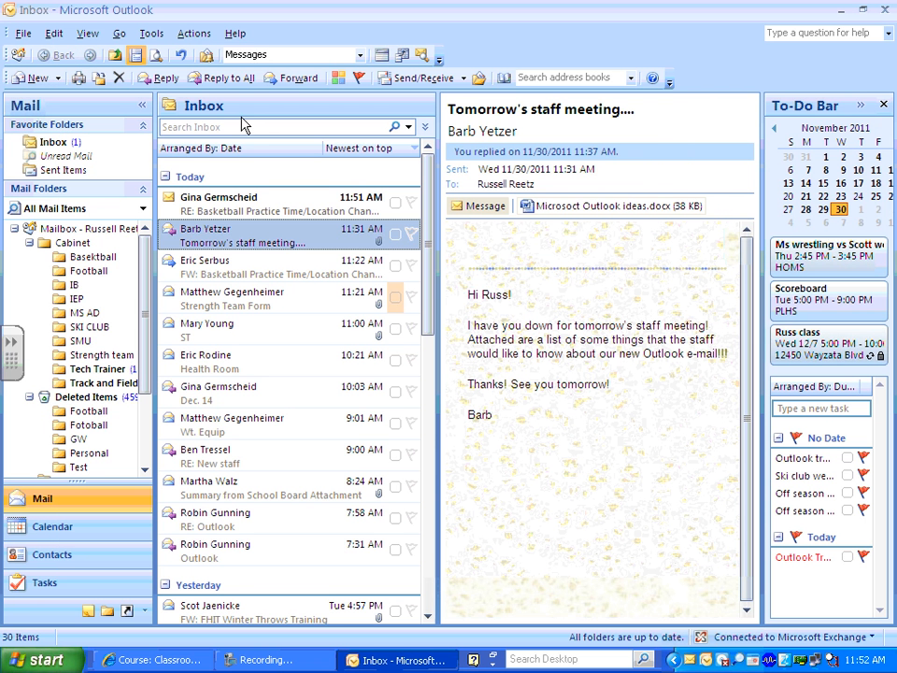
pyautogui.click(151, 34)
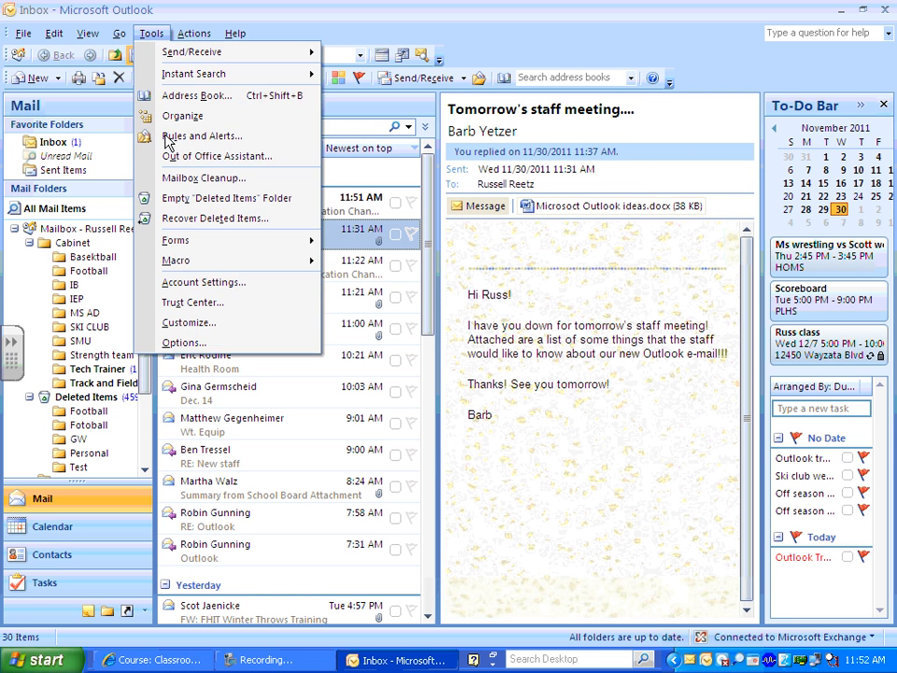
pyautogui.click(194, 342)
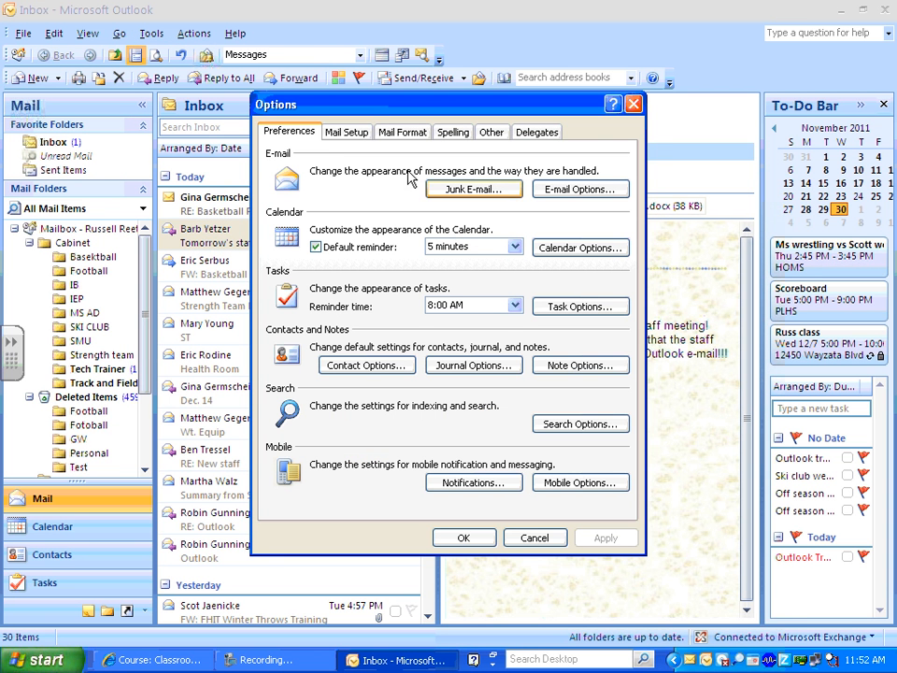
# On the Mail Format tab, view and close Stationery and Fonts, then go to Signatures.
pyautogui.click(359, 139)
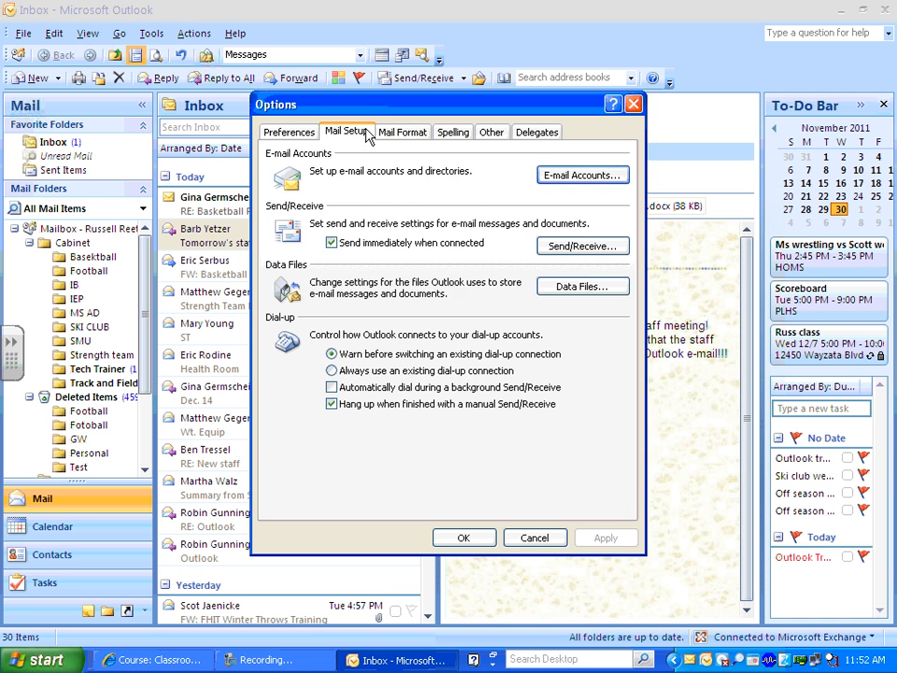
pyautogui.click(395, 134)
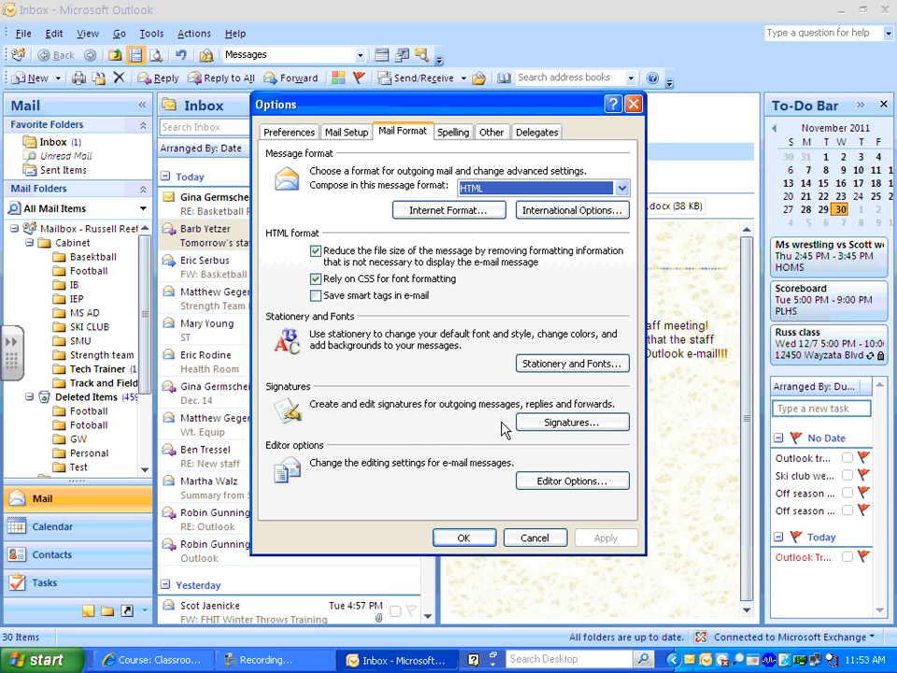
pyautogui.click(557, 363)
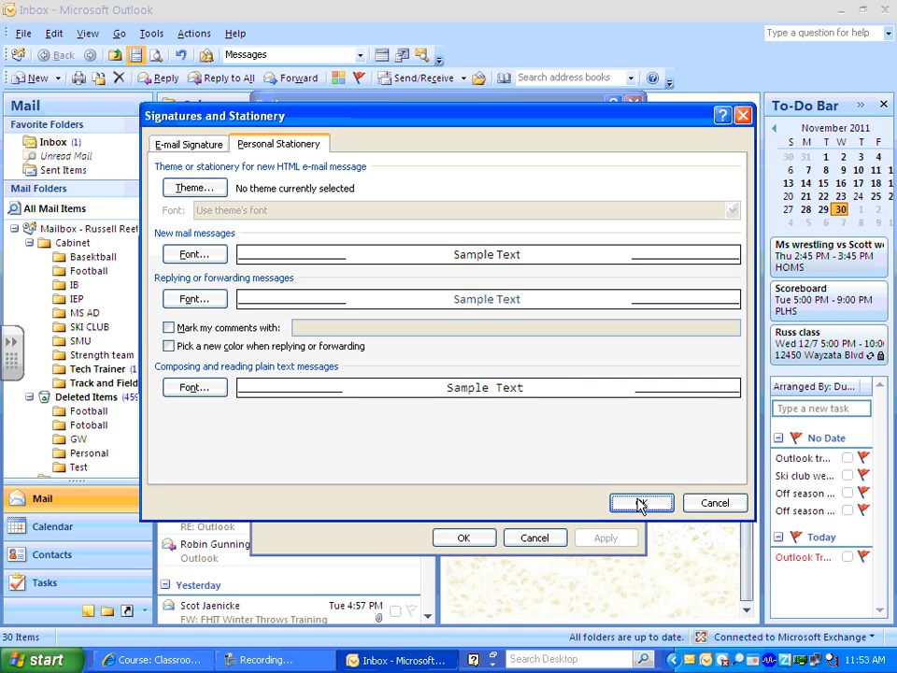
pyautogui.click(713, 504)
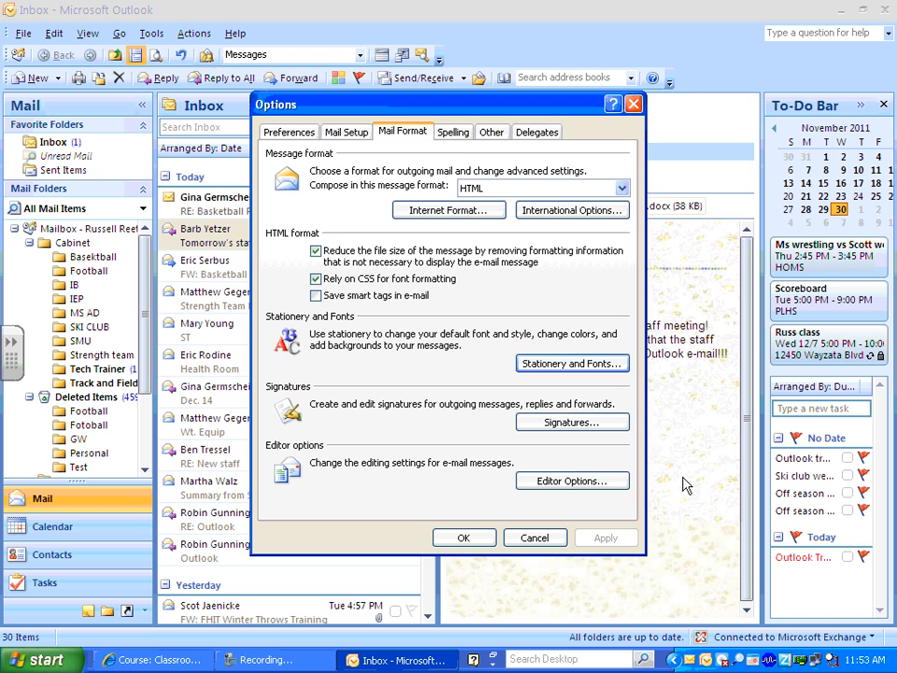
pyautogui.click(567, 423)
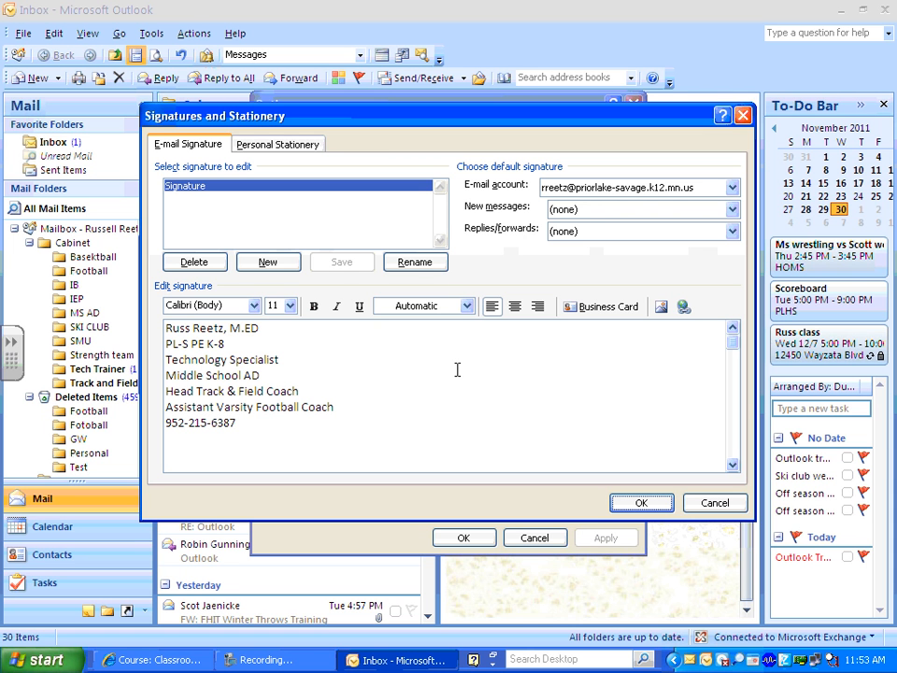
# Create signature 'MS AD' with lines: the user's name, 'Prior LaKe Schools', 'Middle School AD'; save with OK.
pyautogui.click(289, 263)
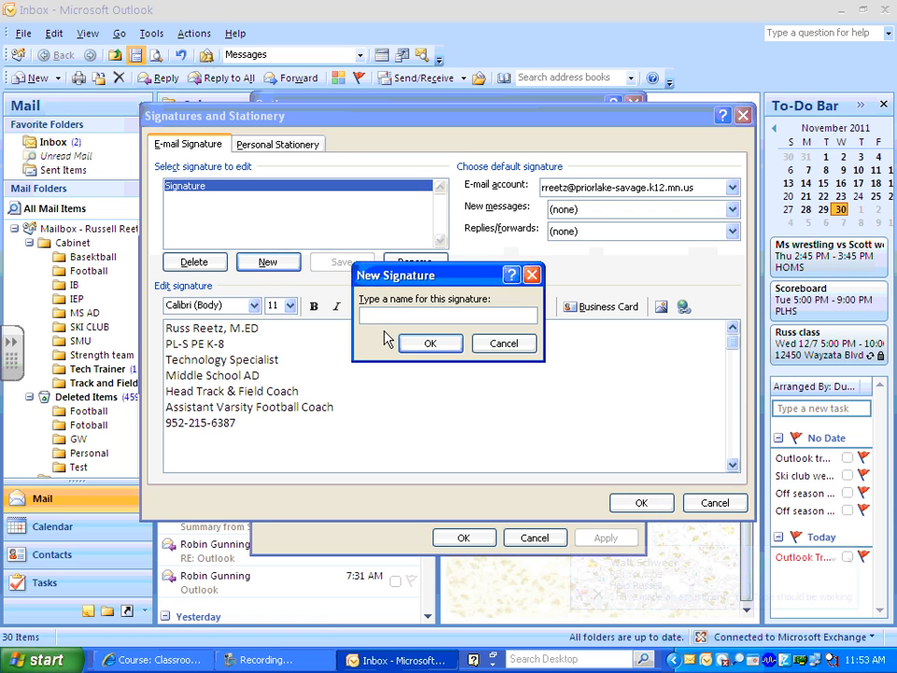
pyautogui.write('MS AD')
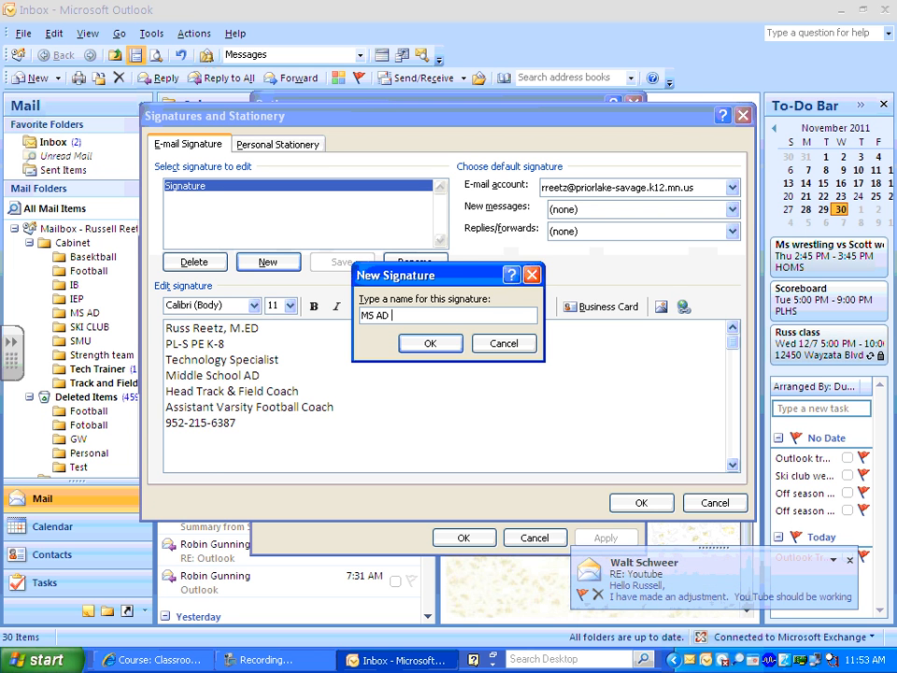
pyautogui.click(439, 344)
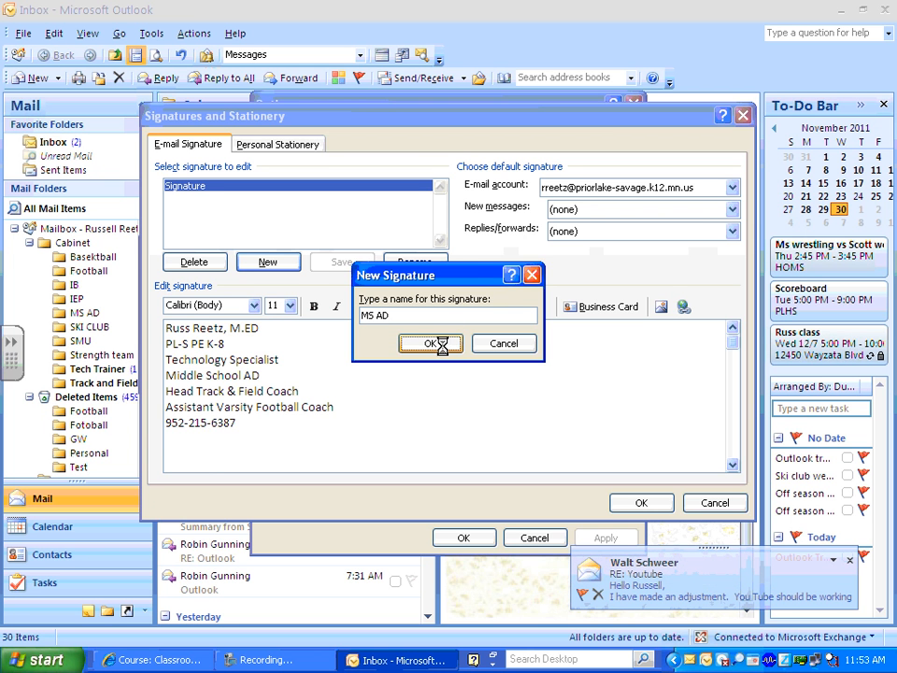
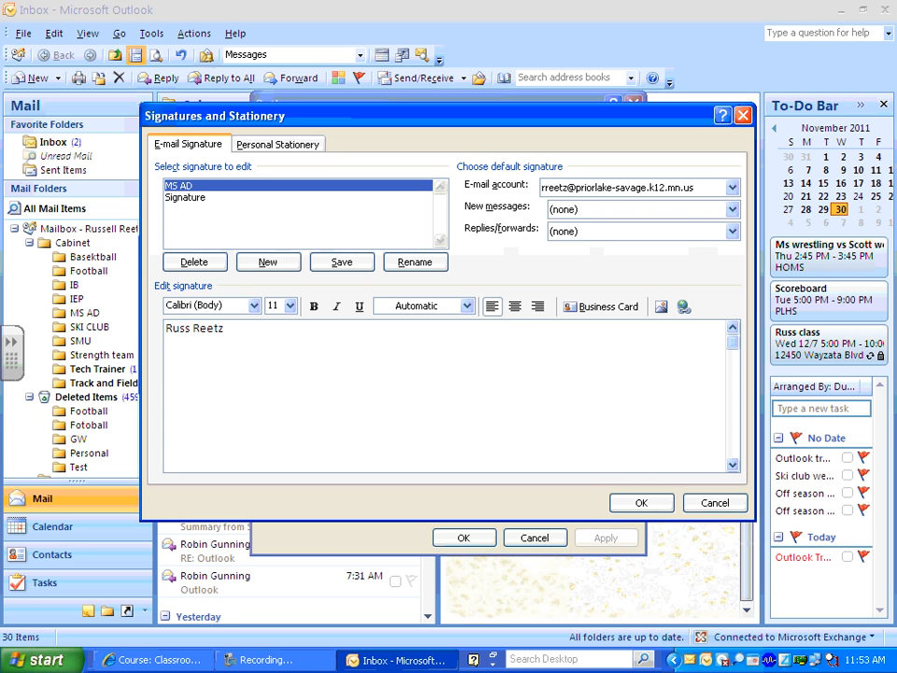
pyautogui.press('Return')
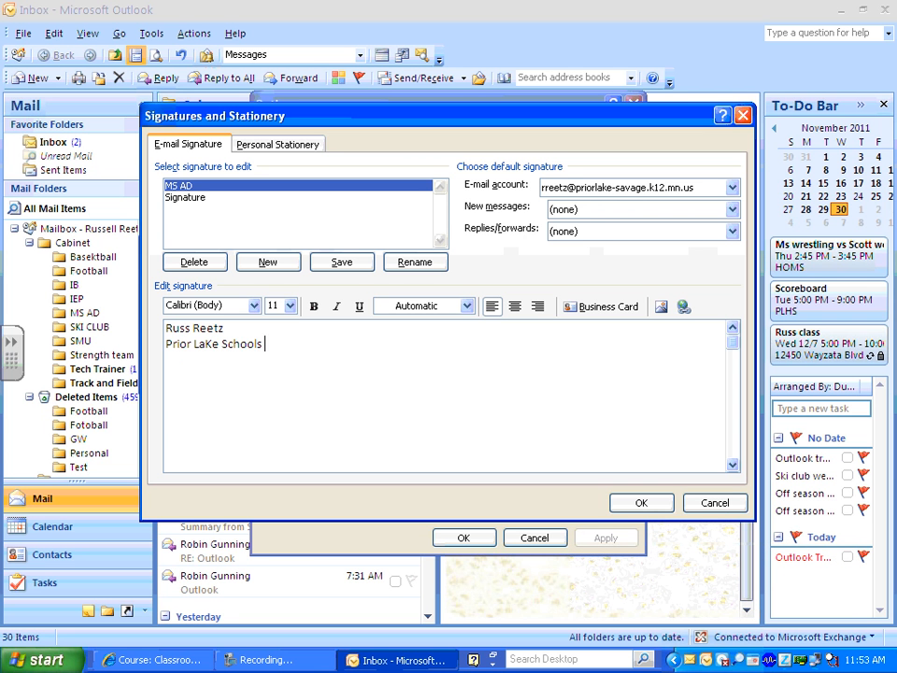
pyautogui.press('Return')
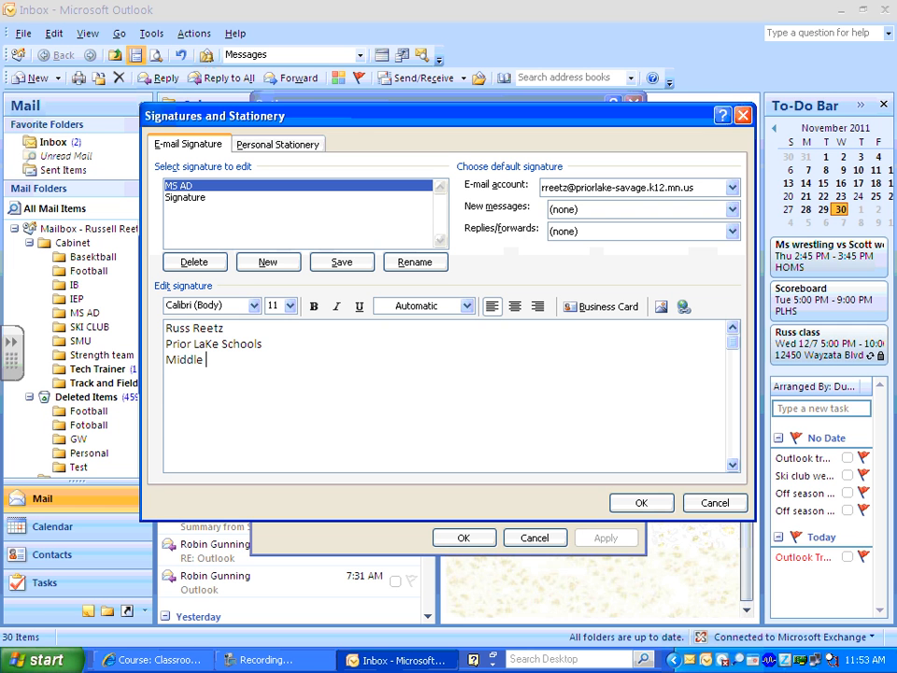
pyautogui.press('BackSpace')
pyautogui.click(641, 503)
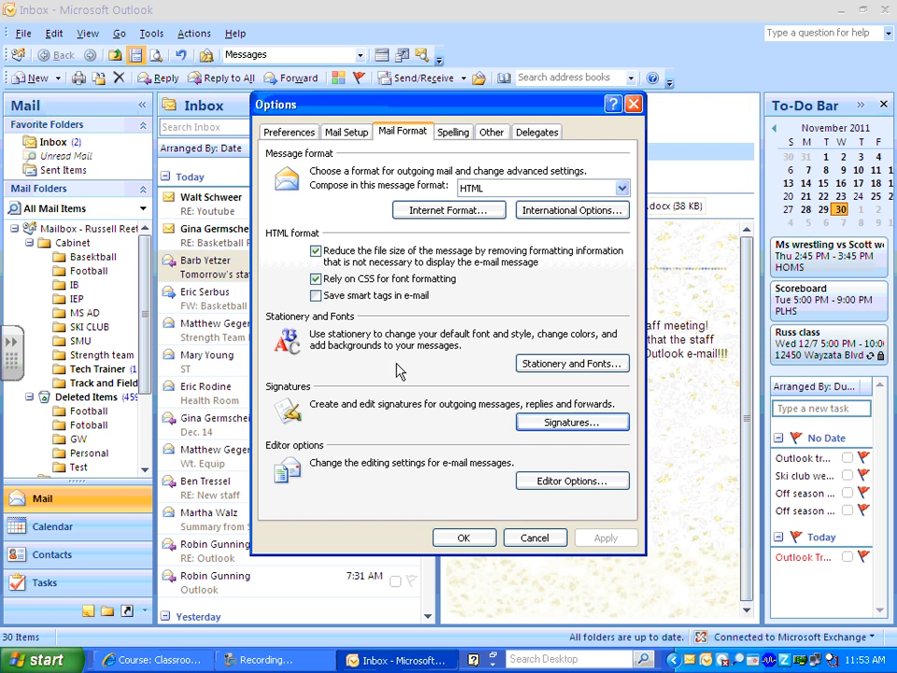
# Choose 'Signature' as default for new messages and replies/forwards, then close Options with OK.
pyautogui.click(540, 421)
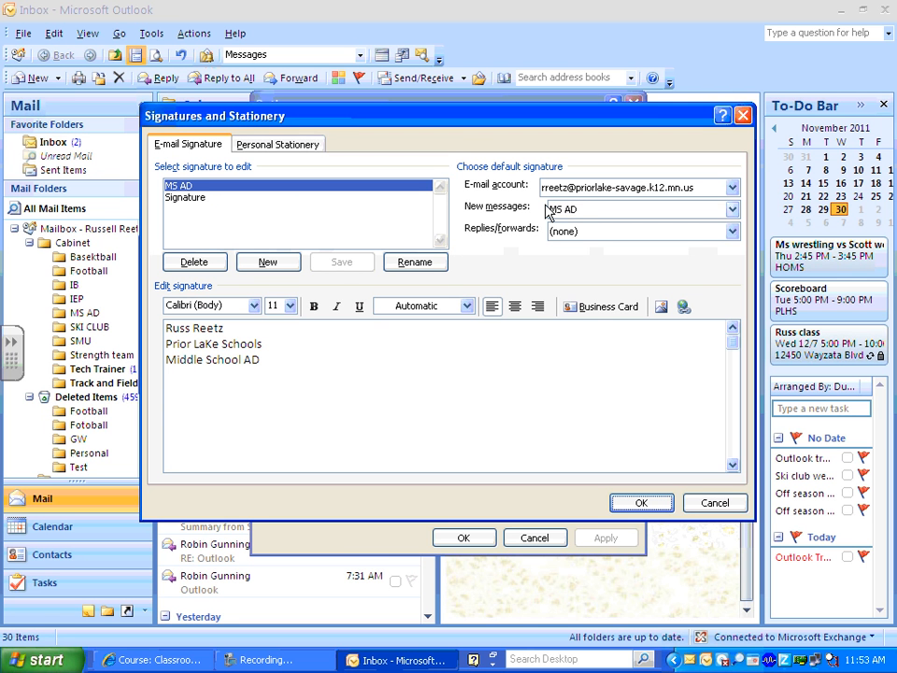
pyautogui.click(580, 214)
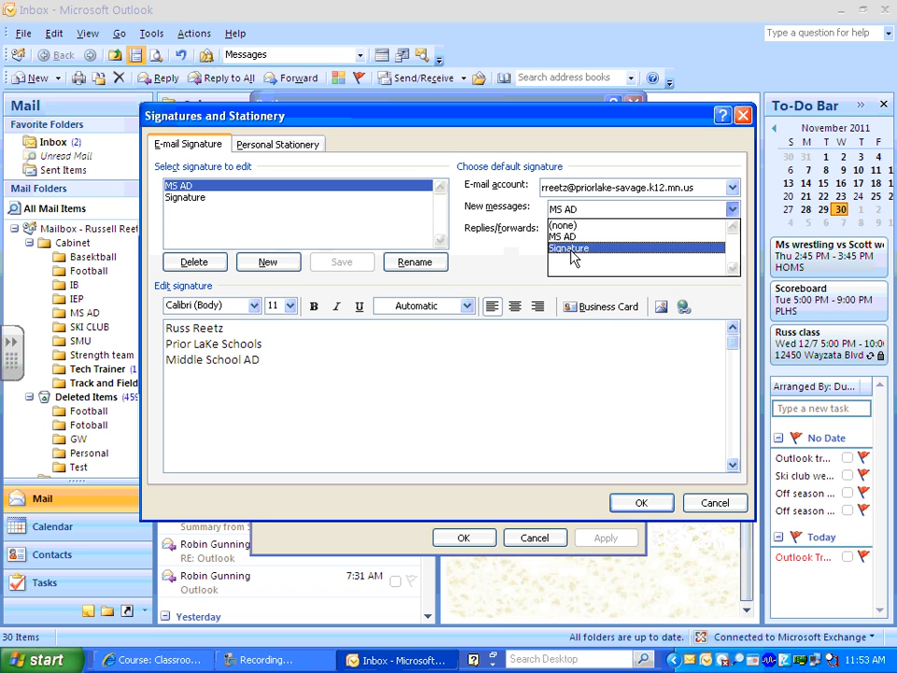
pyautogui.click(572, 249)
pyautogui.click(568, 232)
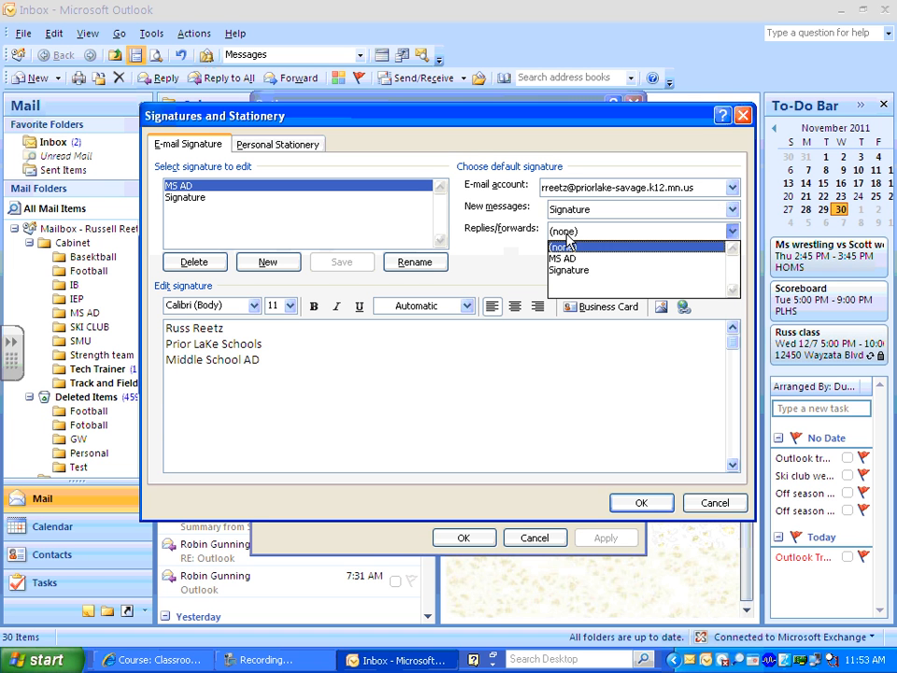
pyautogui.click(574, 270)
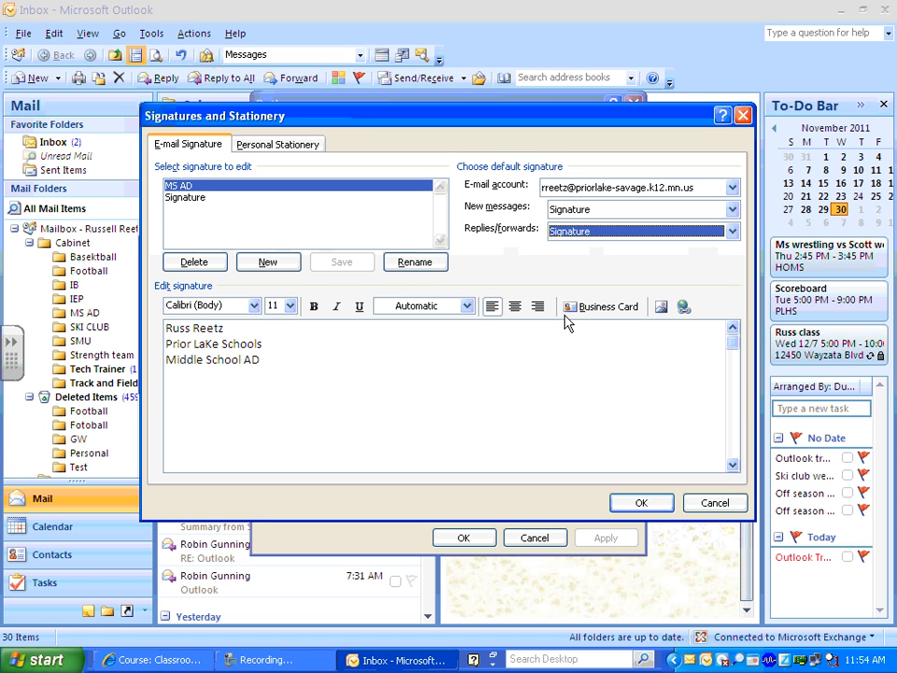
pyautogui.click(645, 503)
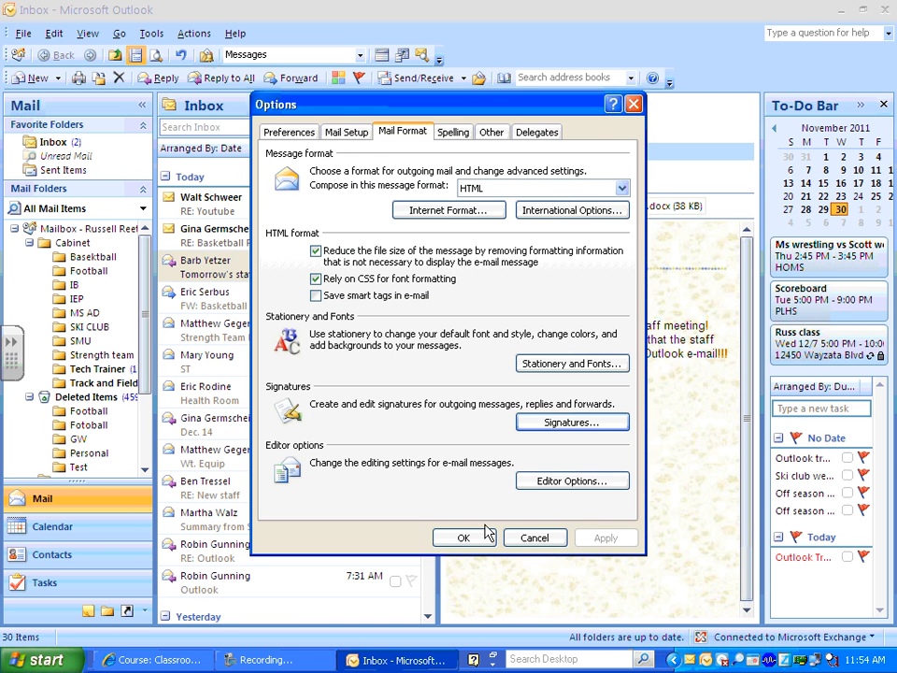
pyautogui.click(464, 537)
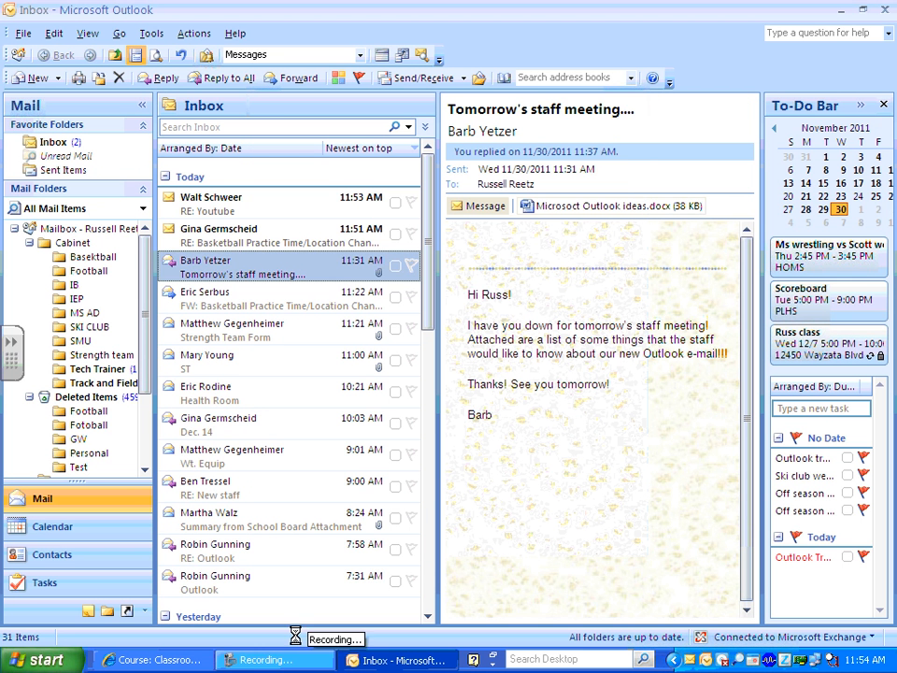
pyautogui.click(267, 660)
pyautogui.click(199, 82)
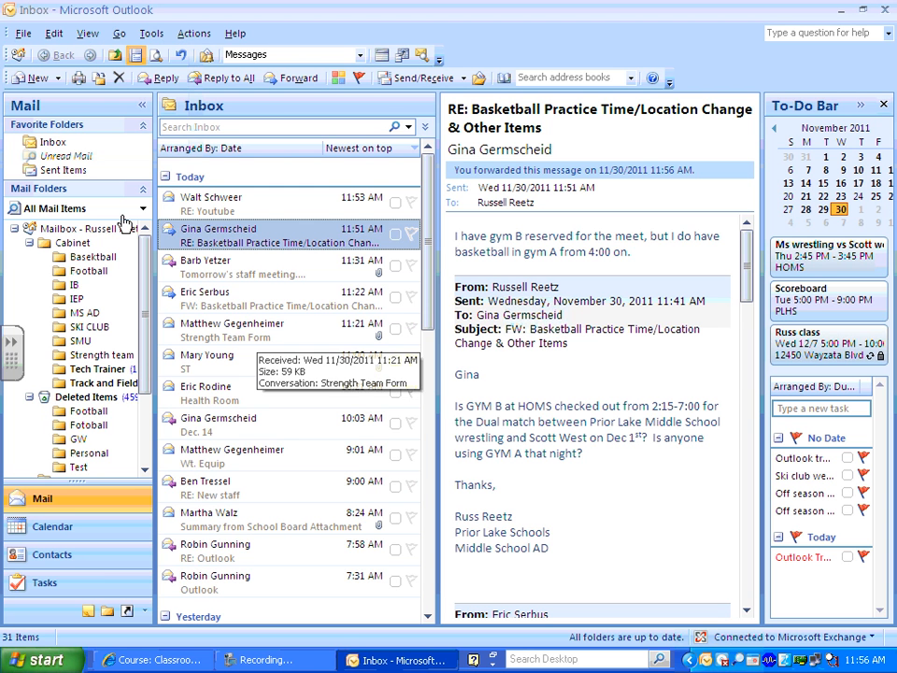
pyautogui.click(16, 74)
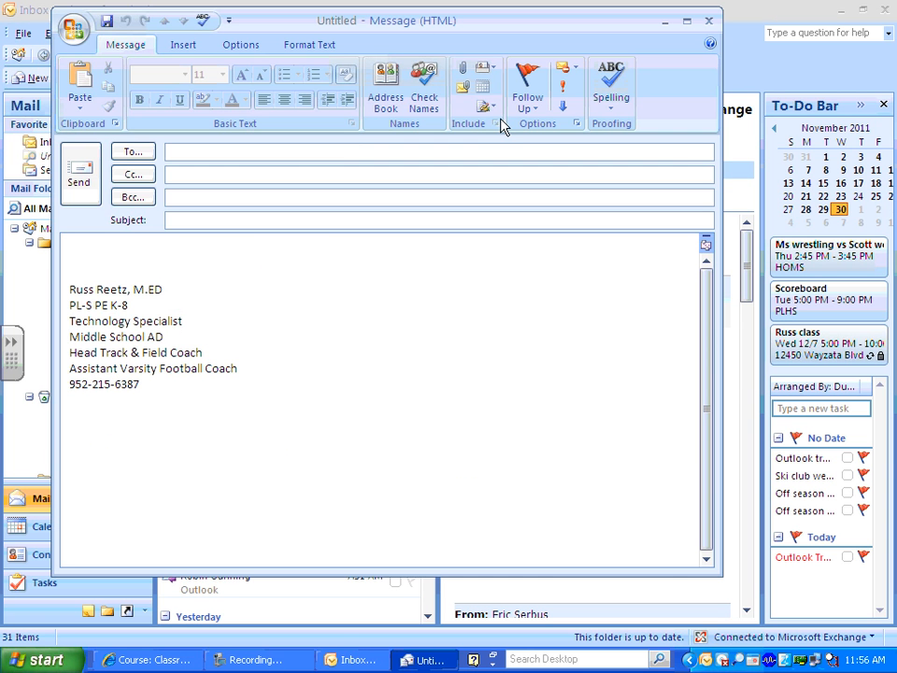
pyautogui.click(492, 109)
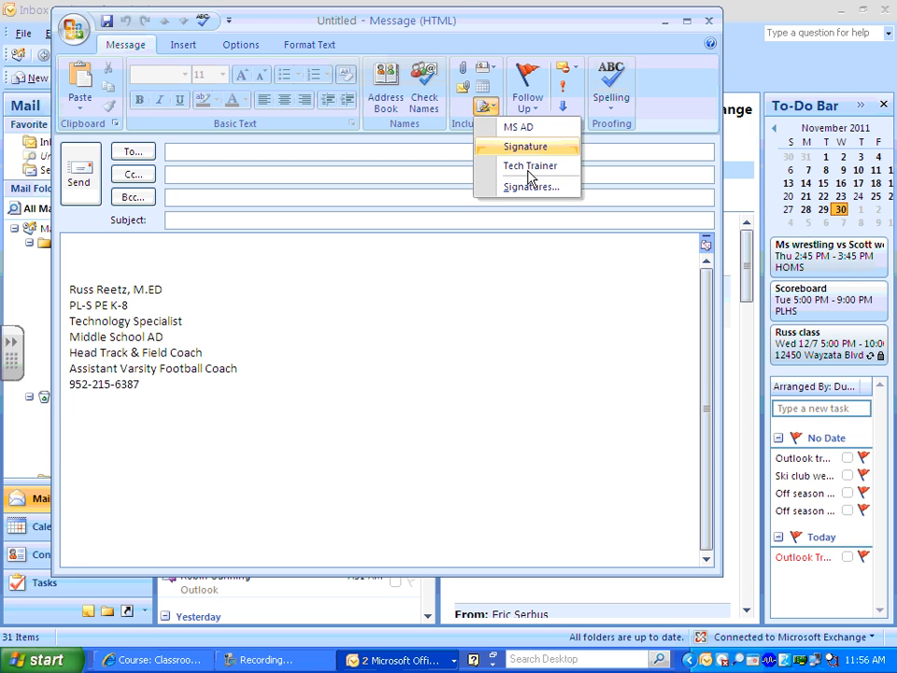
pyautogui.click(525, 129)
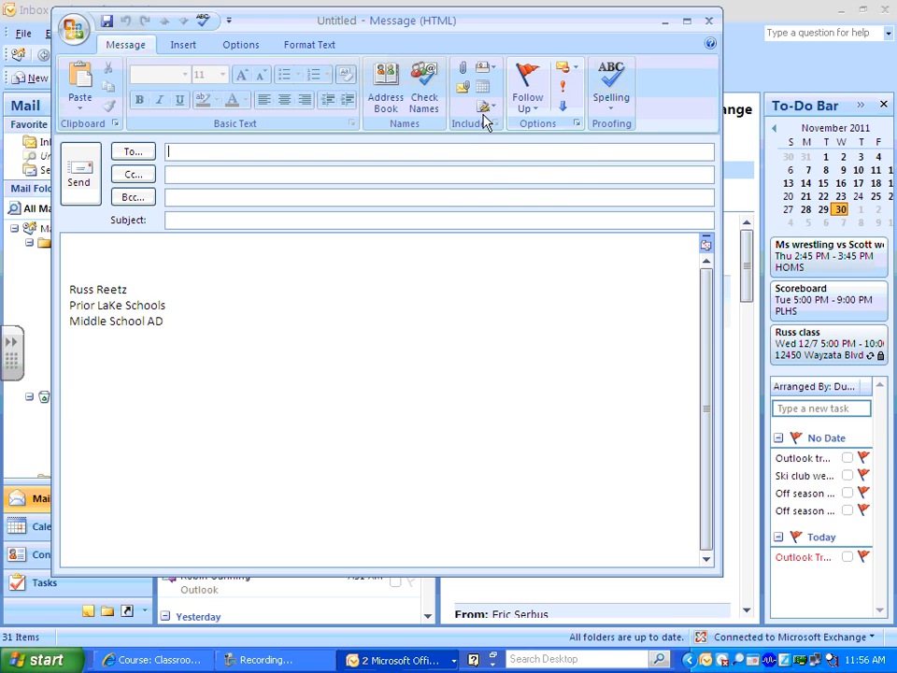
pyautogui.click(493, 109)
pyautogui.click(514, 146)
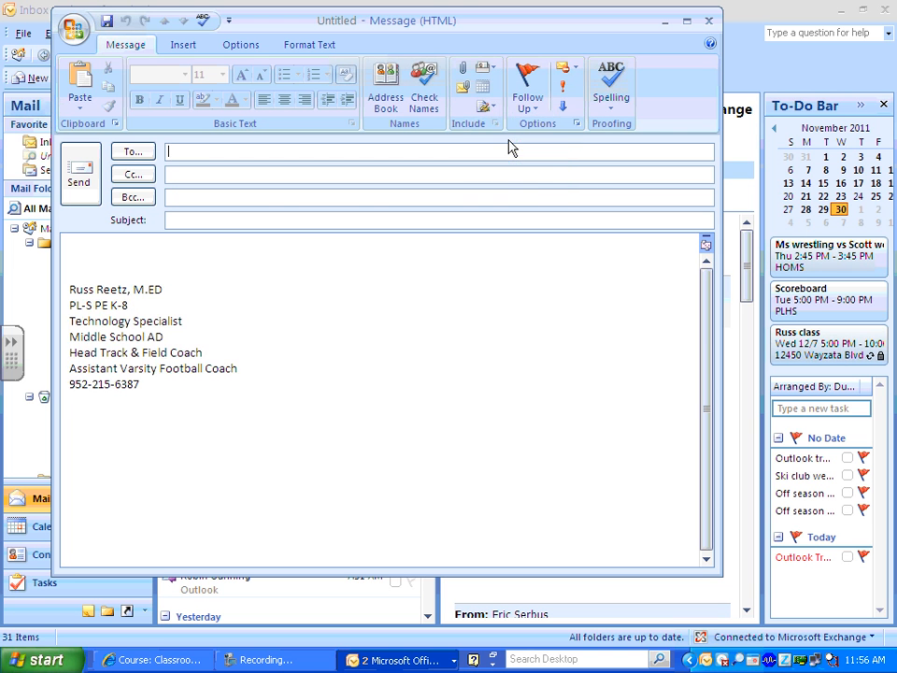
pyautogui.click(482, 111)
pyautogui.click(509, 166)
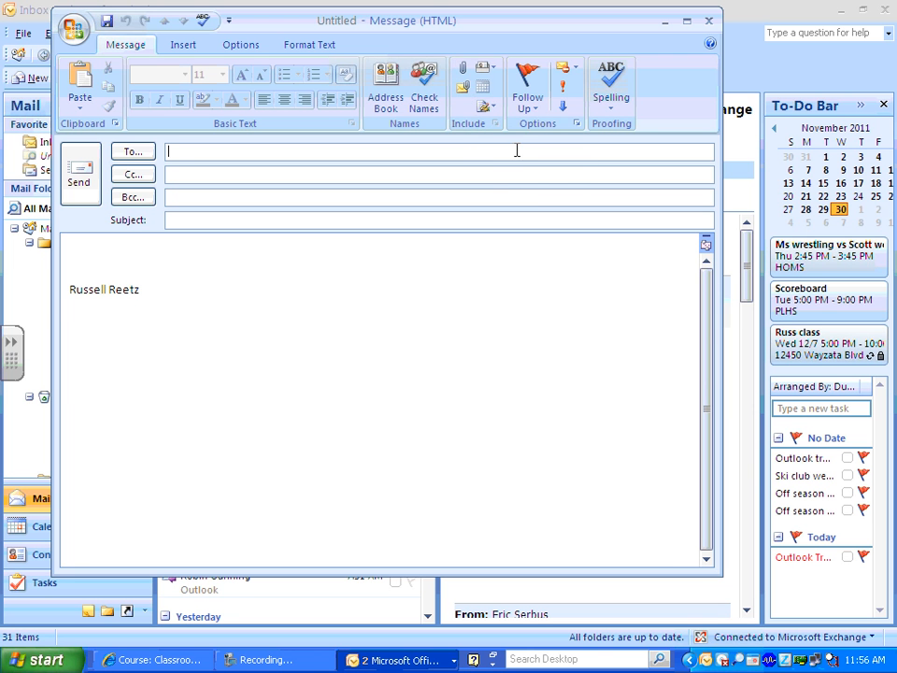
pyautogui.click(494, 109)
pyautogui.click(505, 128)
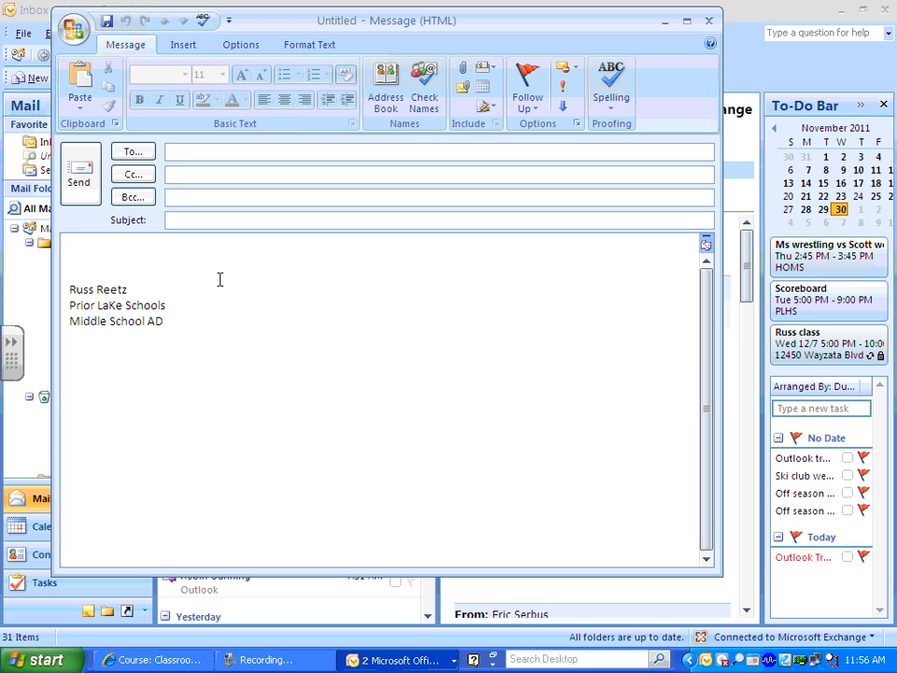
pyautogui.click(712, 21)
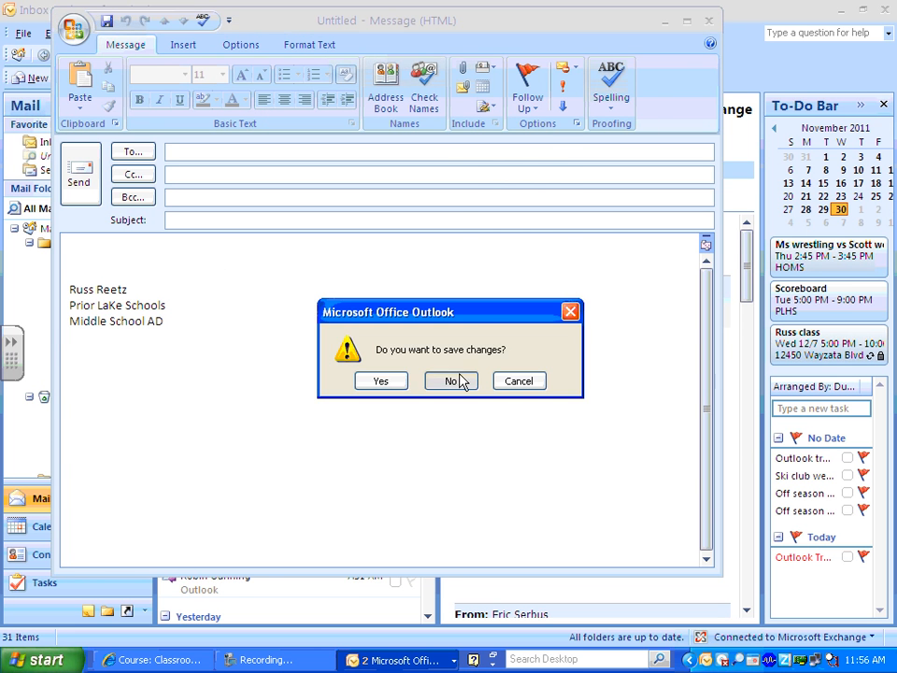
pyautogui.click(462, 378)
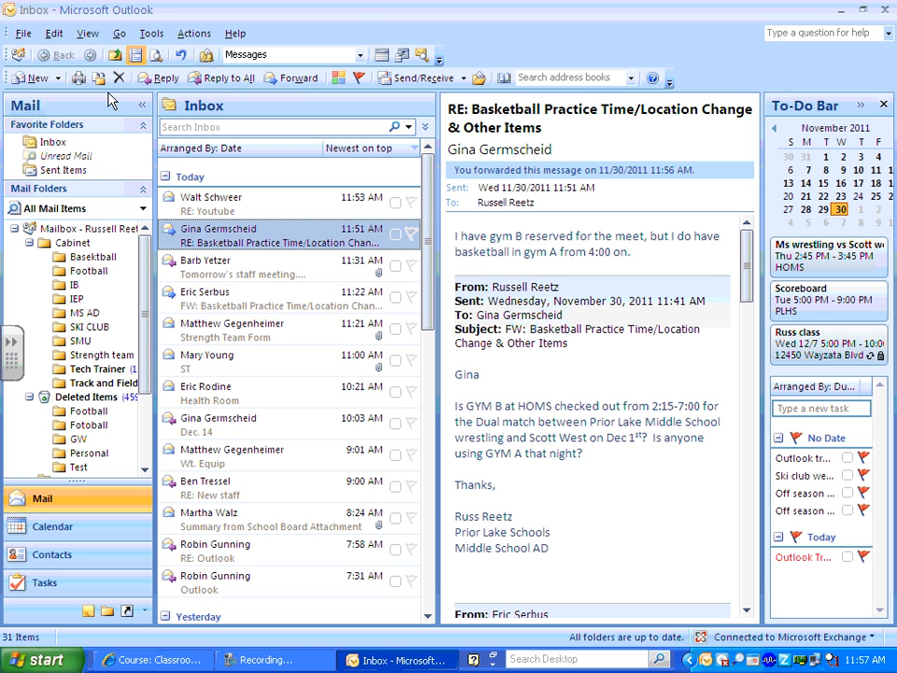
# Send a message to your own address with subject 'Test' and body 'Test Email'.
pyautogui.click(26, 82)
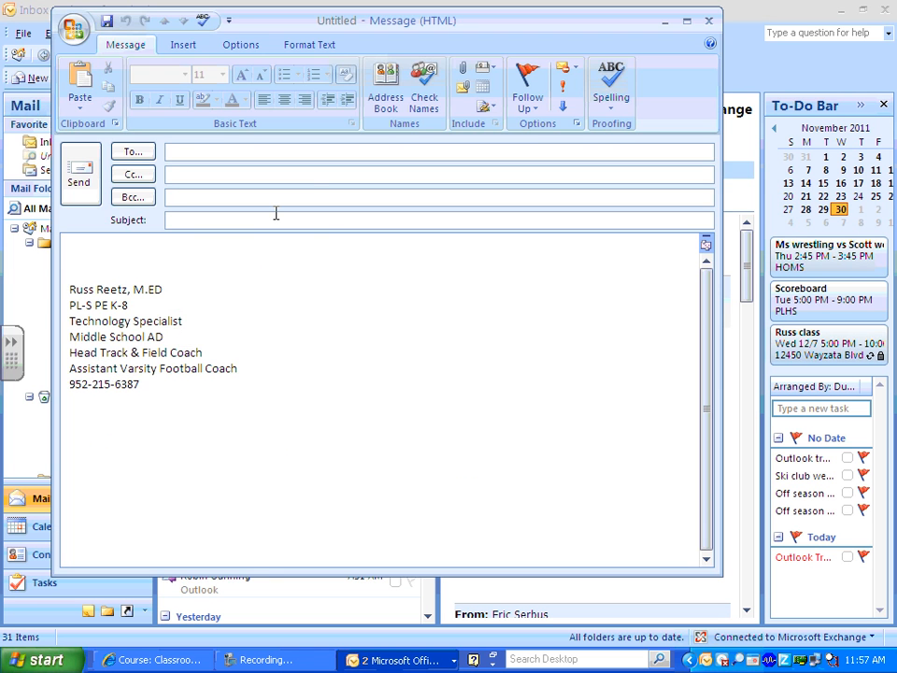
pyautogui.write('Russell')
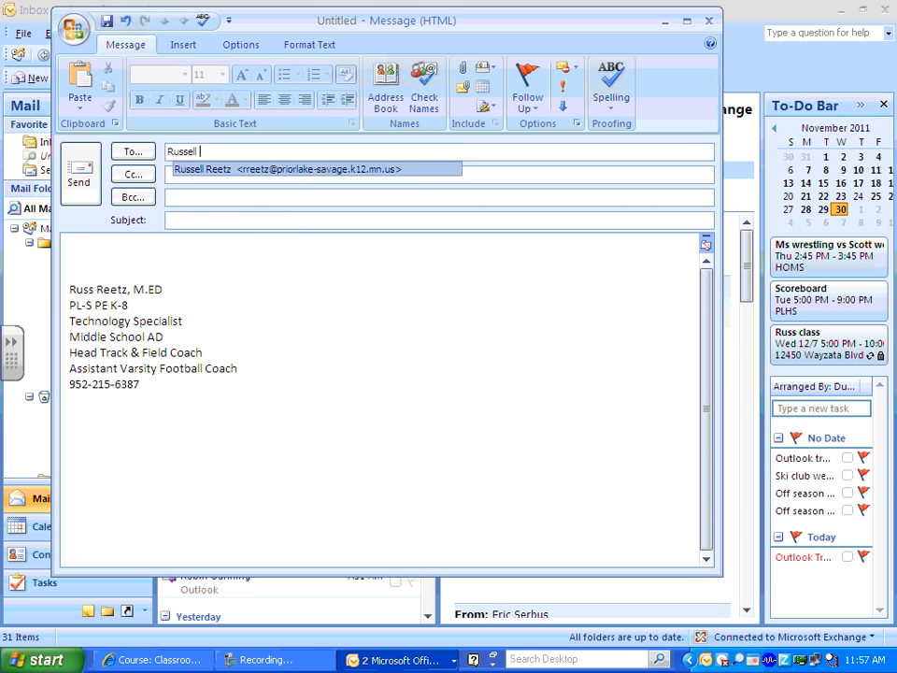
pyautogui.click(296, 171)
pyautogui.click(212, 219)
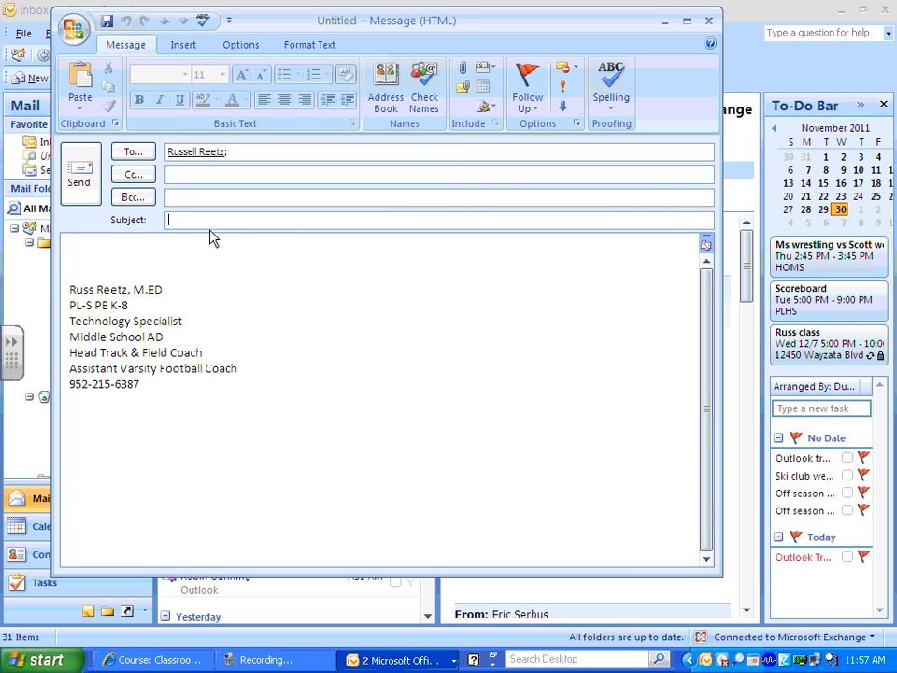
pyautogui.write('Tes')
pyautogui.write('Tes')
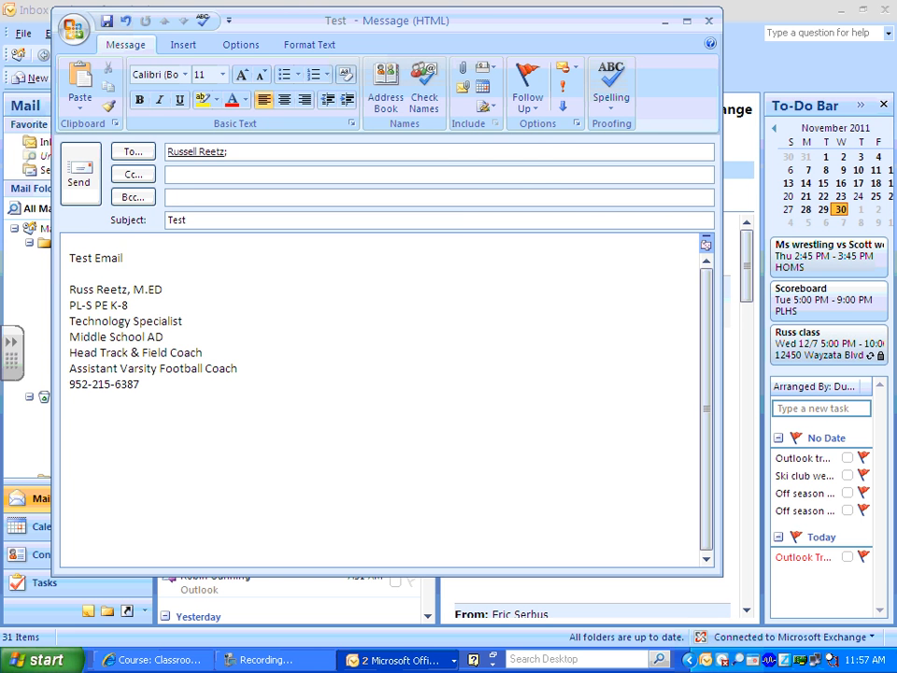
pyautogui.click(75, 174)
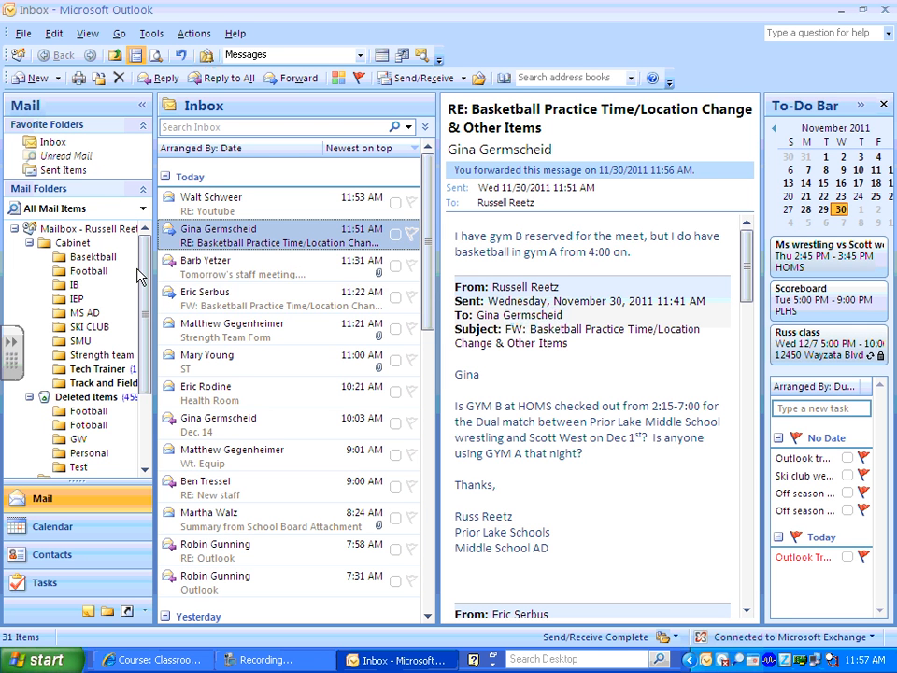
# Open the sent Test message from Sent Items in its own window.
pyautogui.click(29, 242)
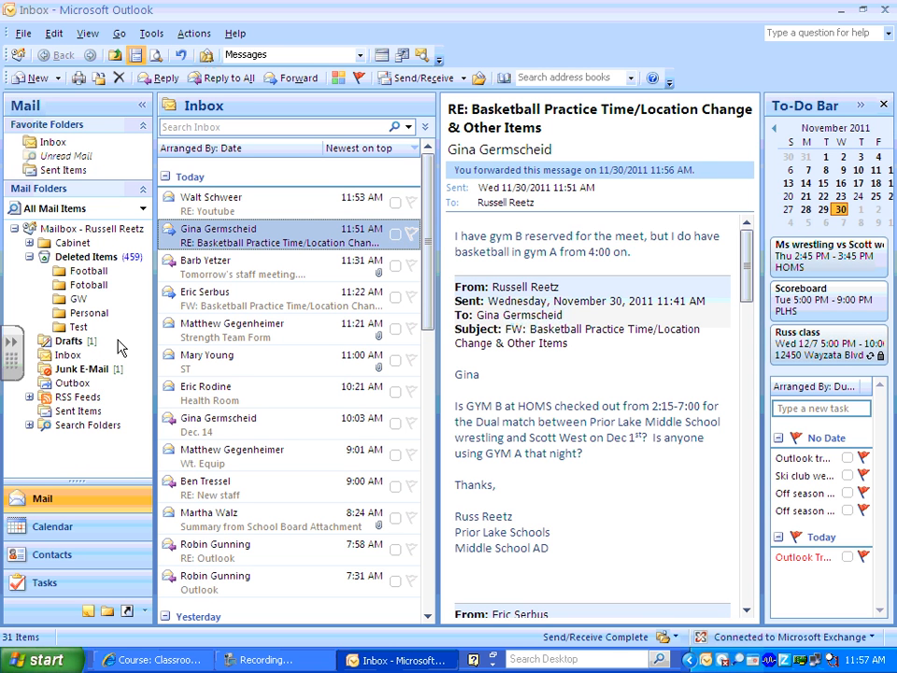
pyautogui.click(85, 412)
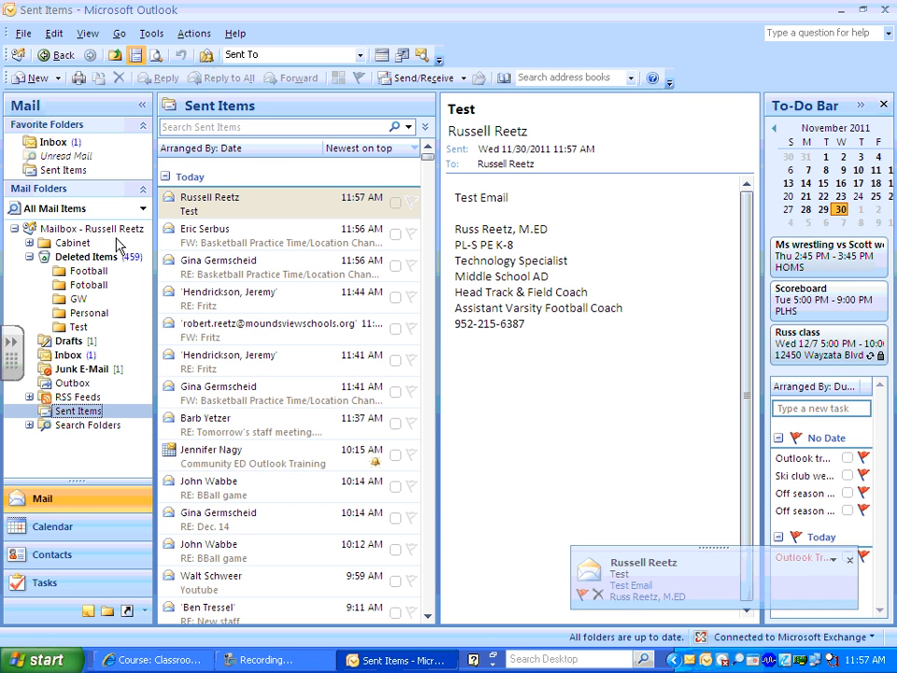
pyautogui.doubleClick(203, 212)
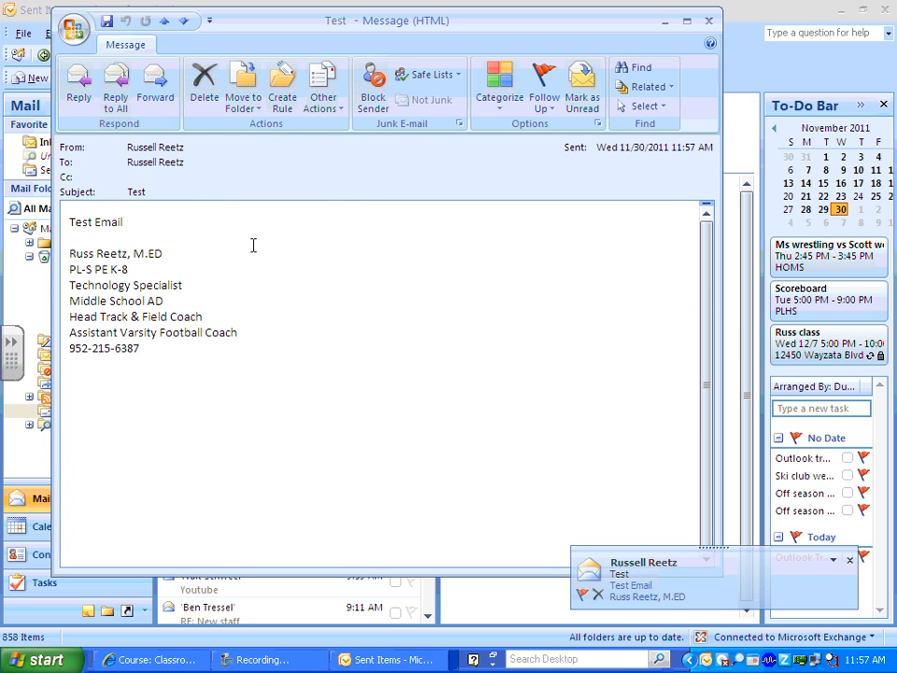
# Recall the Test message via Other Actions, keeping 'Delete unread copies of this message'.
pyautogui.click(297, 660)
pyautogui.click(99, 123)
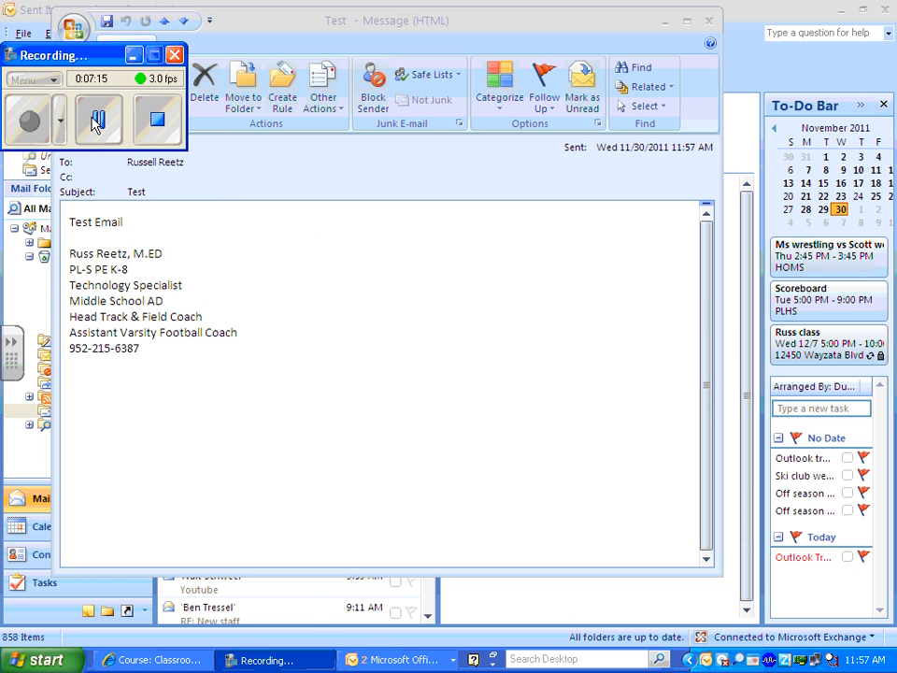
pyautogui.click(135, 57)
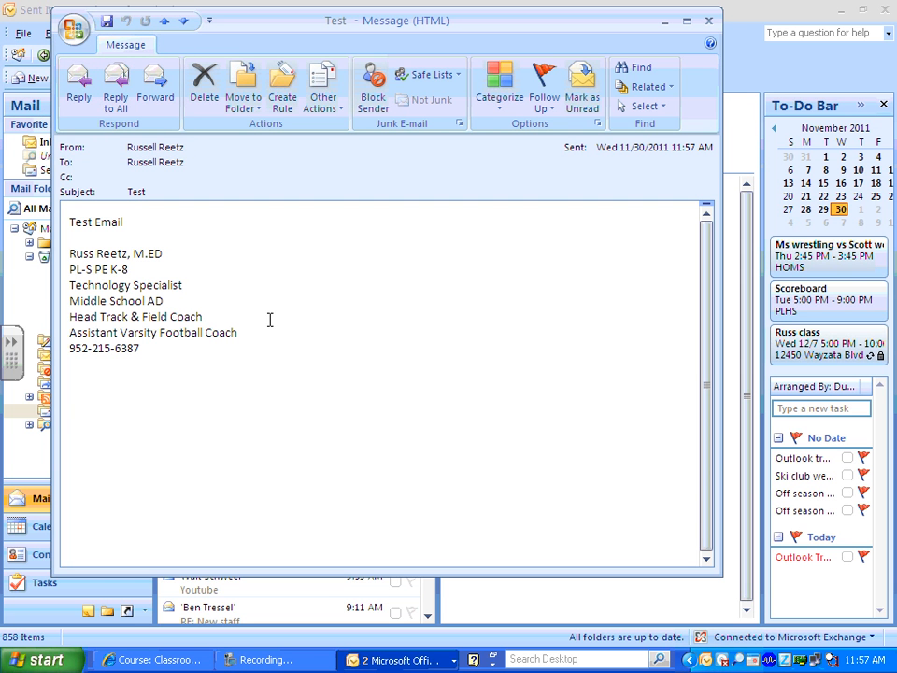
pyautogui.click(343, 112)
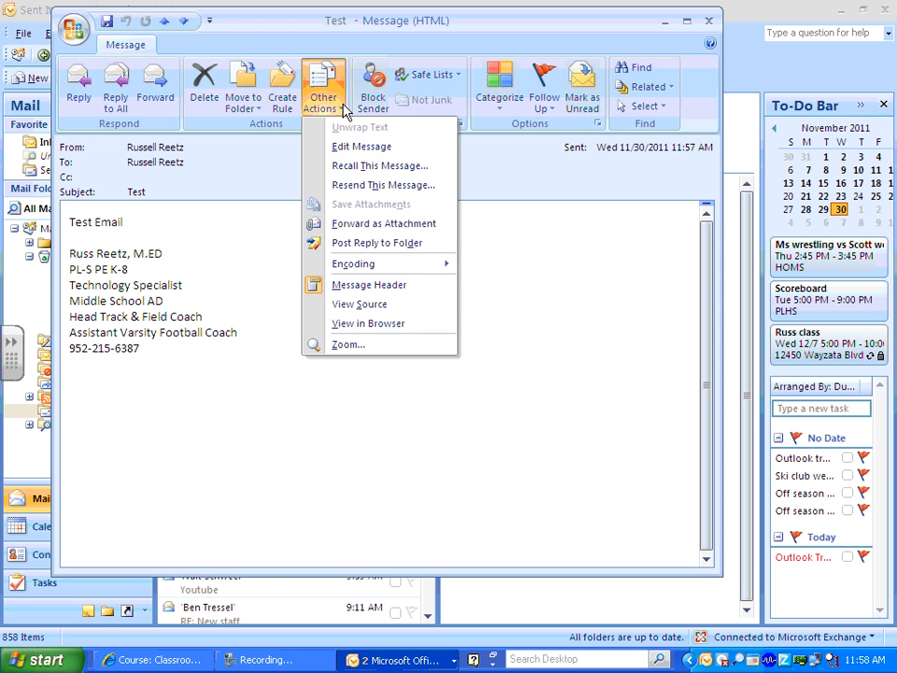
pyautogui.click(411, 168)
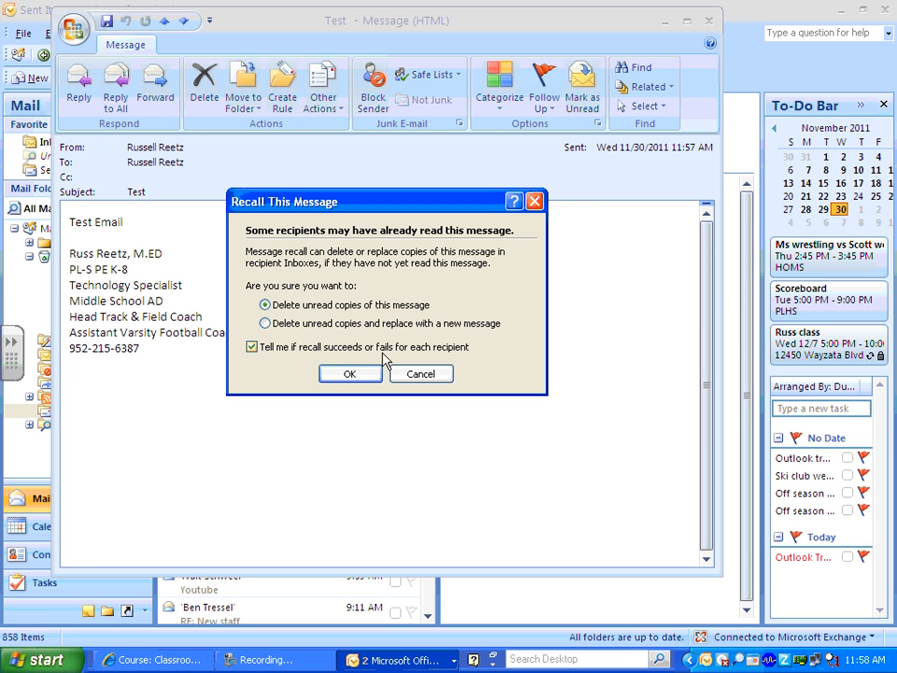
pyautogui.click(350, 375)
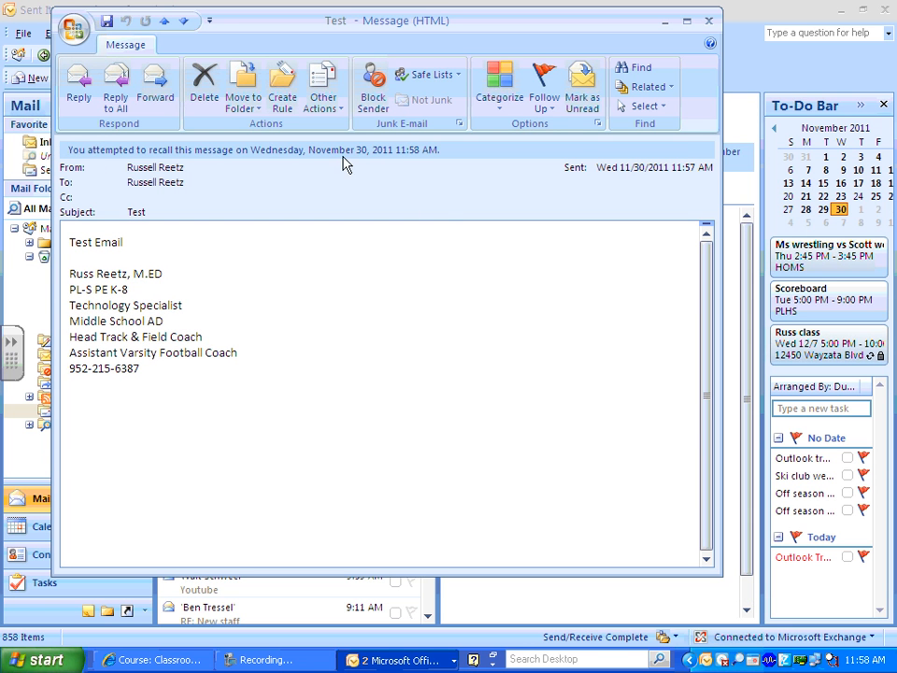
# Close the message window and read the 'Message Recall Success: Test' notice in the Inbox.
pyautogui.click(710, 20)
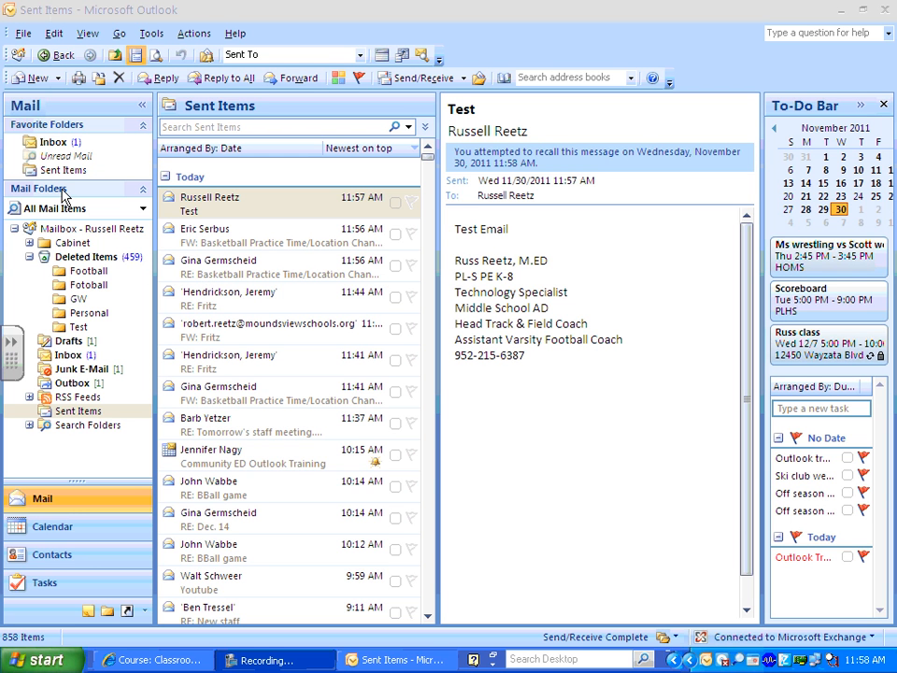
pyautogui.click(56, 142)
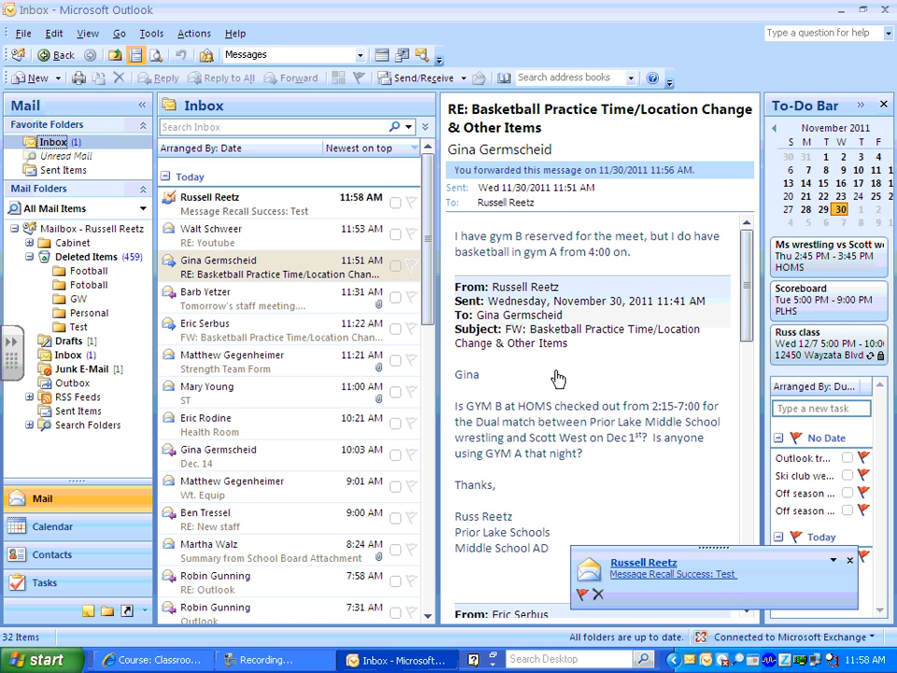
pyautogui.click(240, 209)
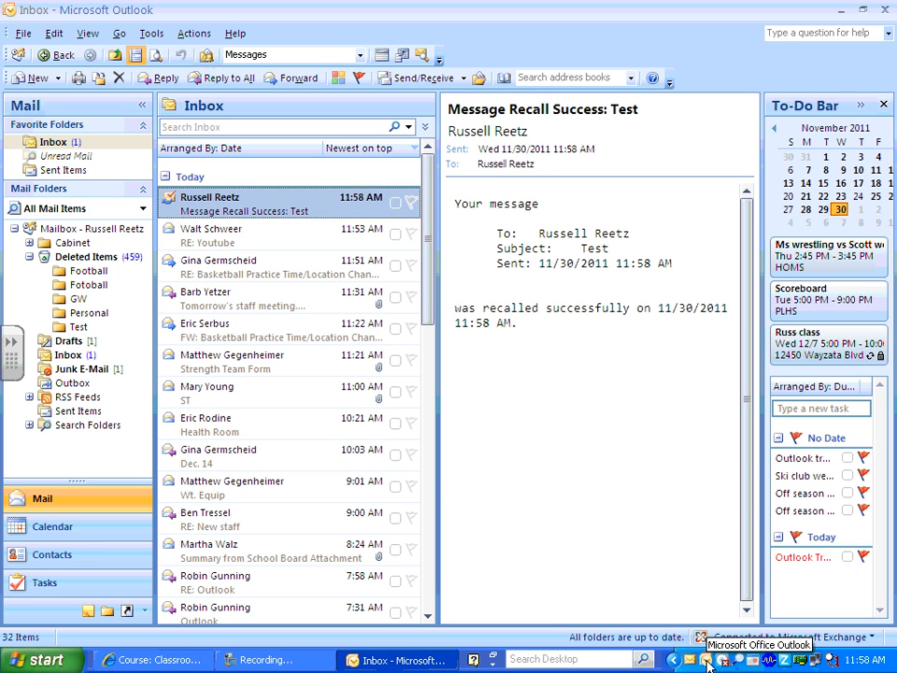
# Uncheck Show New Mail Desktop Alert from the tray icon and delete the recall notice.
pyautogui.rightClick(708, 661)
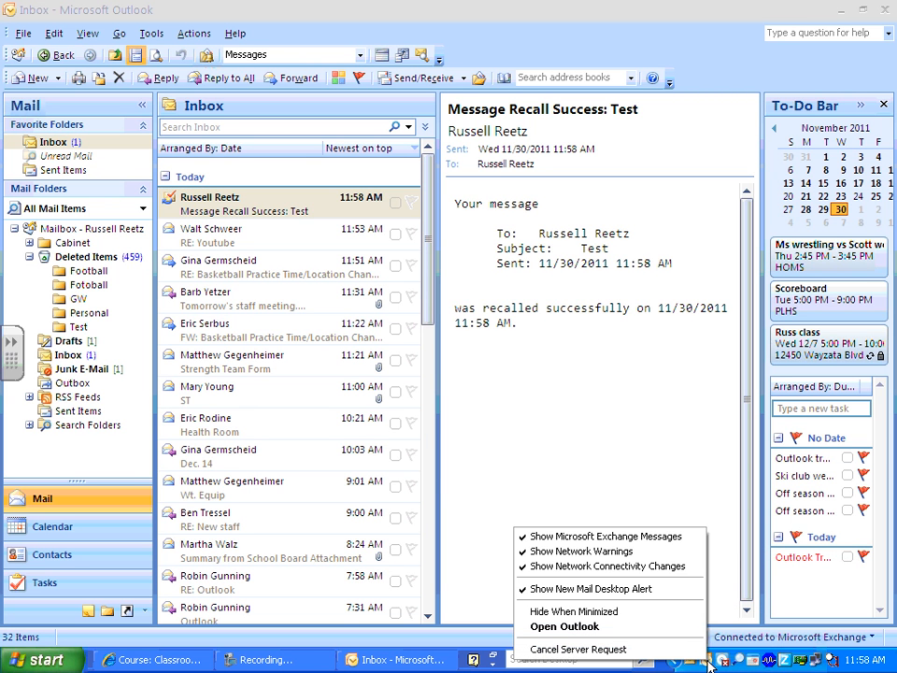
pyautogui.click(552, 594)
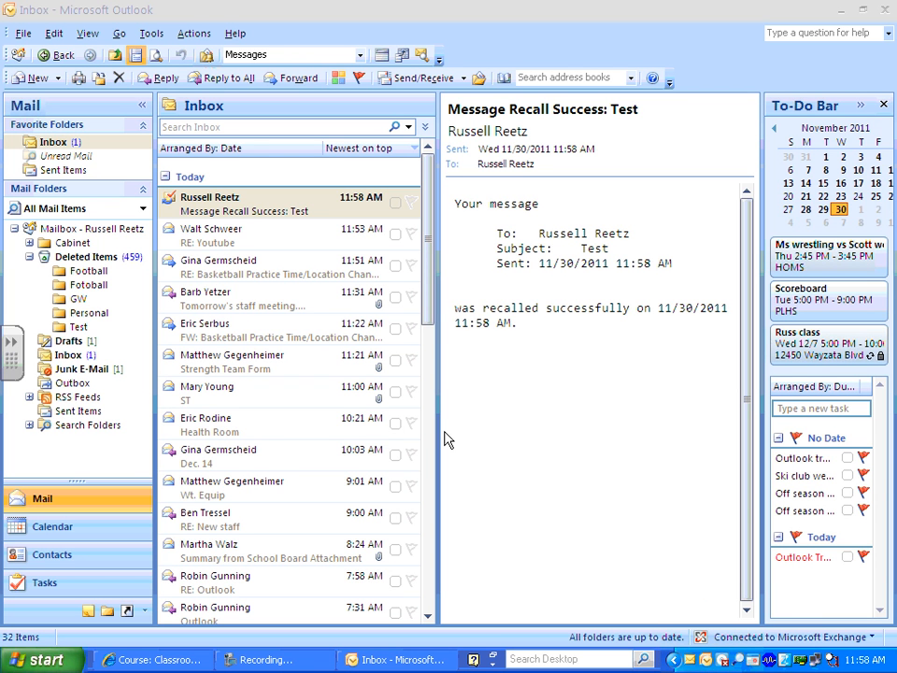
pyautogui.click(119, 77)
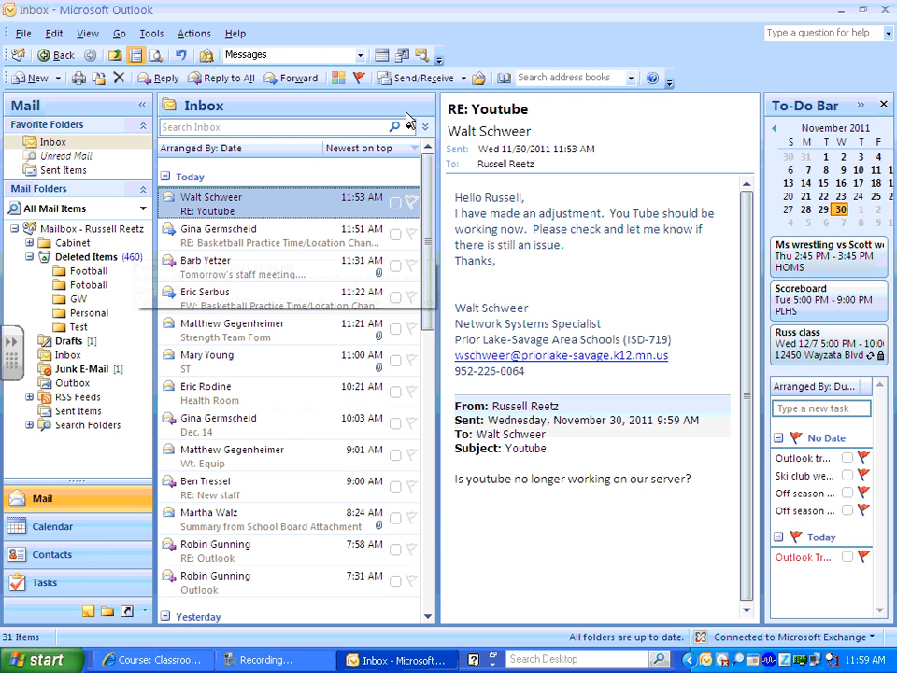
# Look through the Contacts folders, then switch back to the Mail Inbox.
pyautogui.click(92, 559)
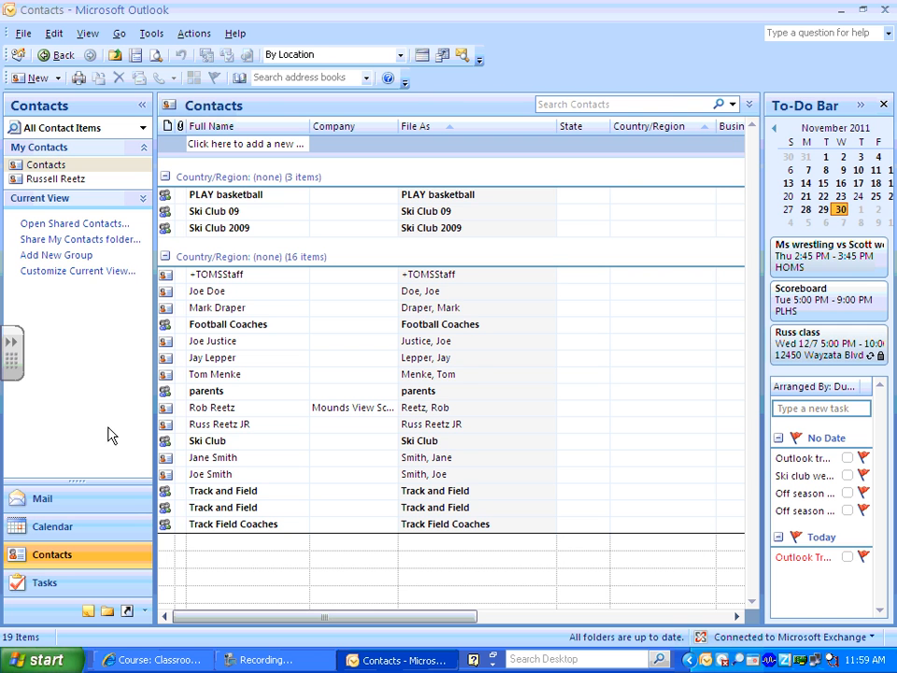
pyautogui.click(52, 179)
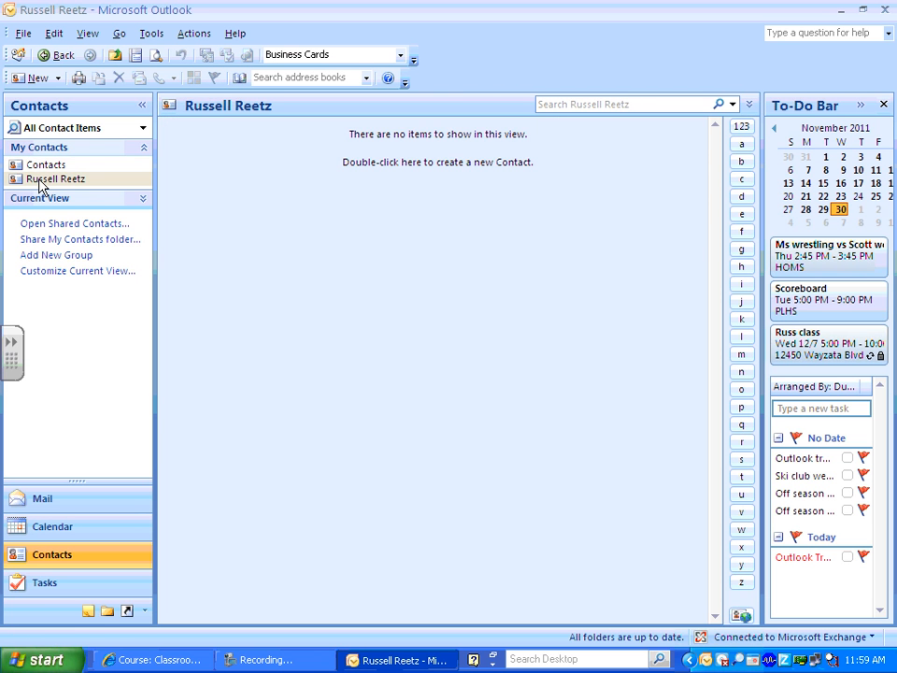
pyautogui.click(51, 167)
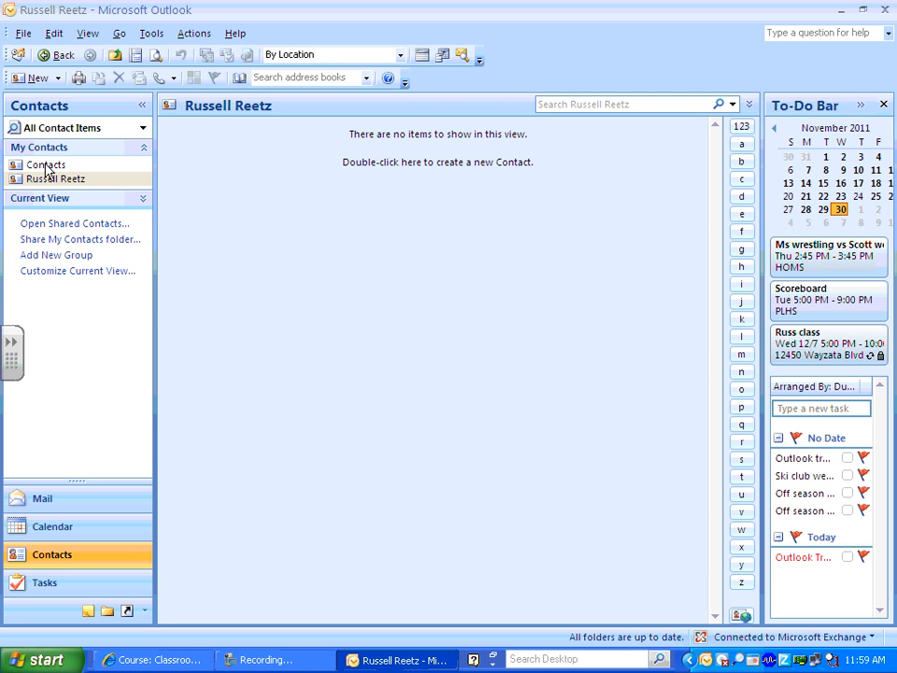
pyautogui.click(45, 179)
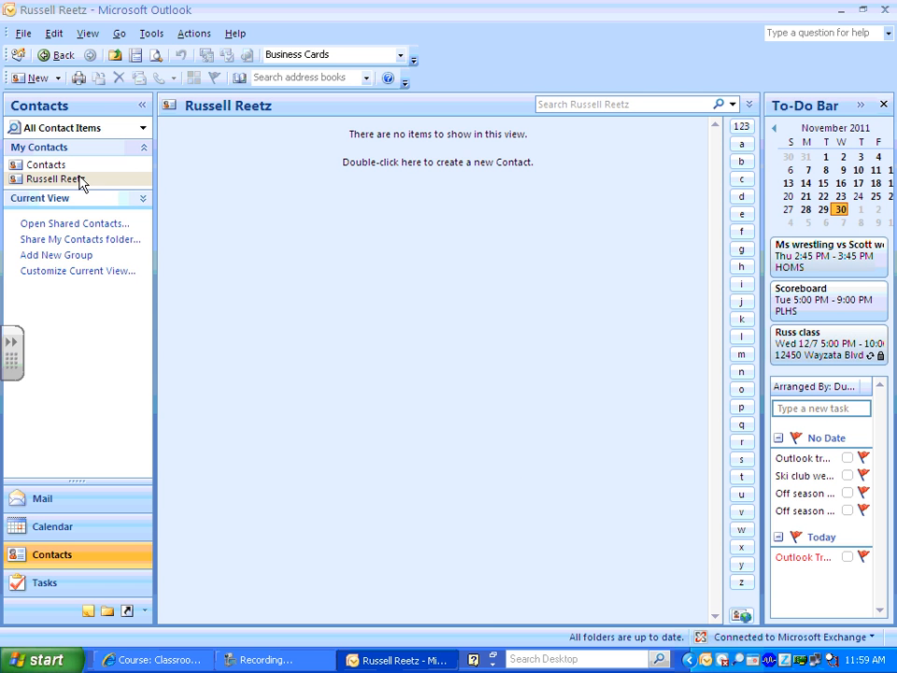
pyautogui.click(47, 165)
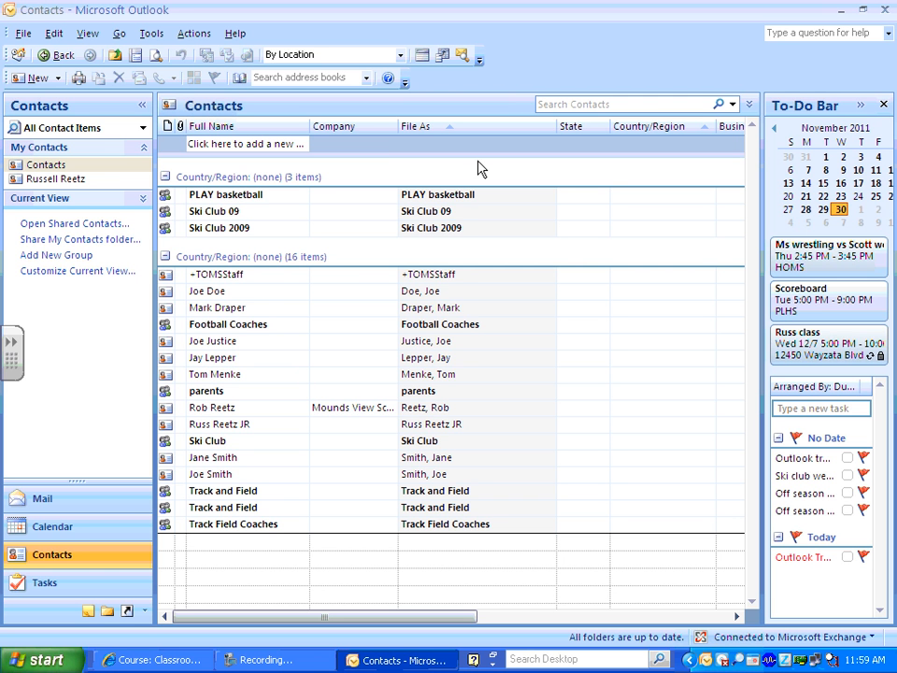
pyautogui.click(87, 515)
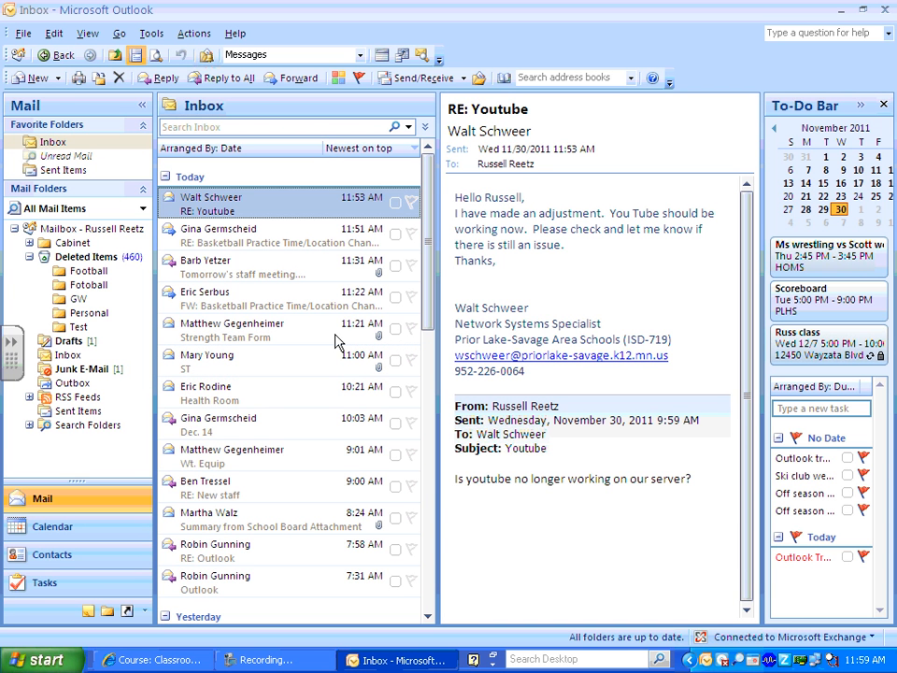
# Open a blank Untitled Contact form through Address Book > File > New Entry > New Contact.
pyautogui.click(504, 82)
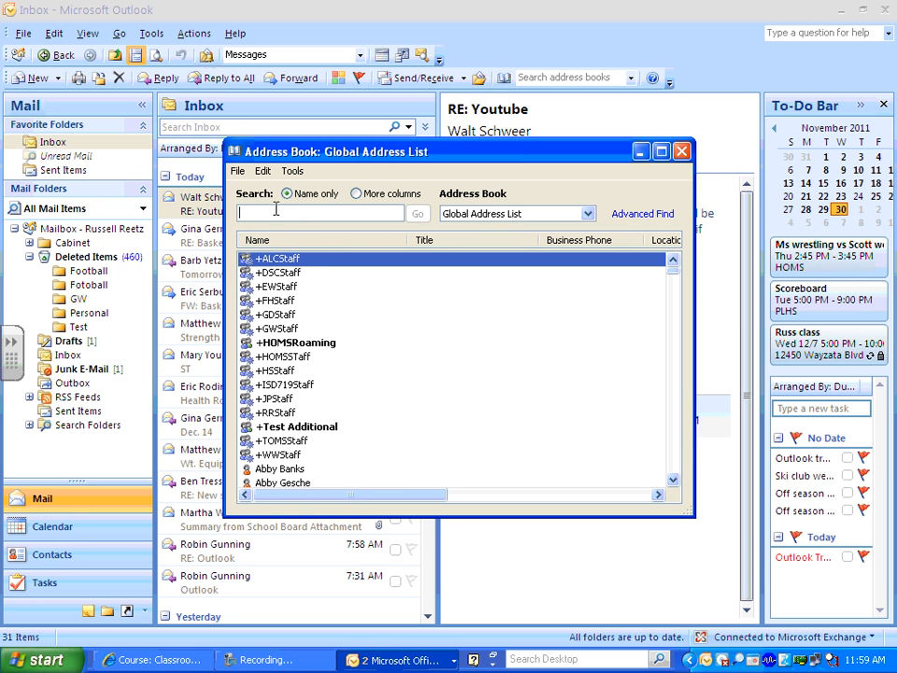
pyautogui.click(238, 171)
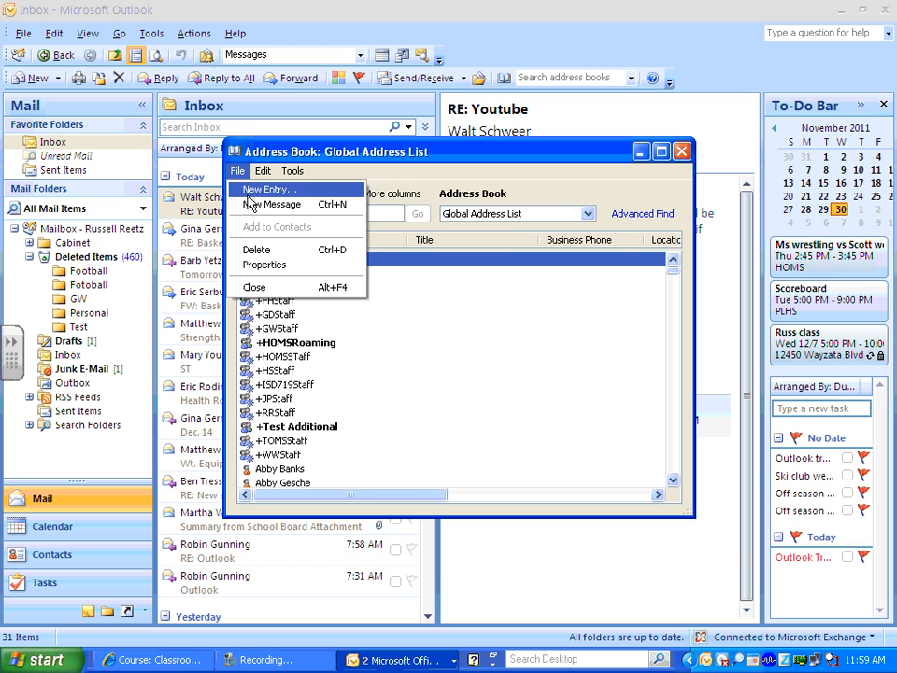
pyautogui.click(251, 136)
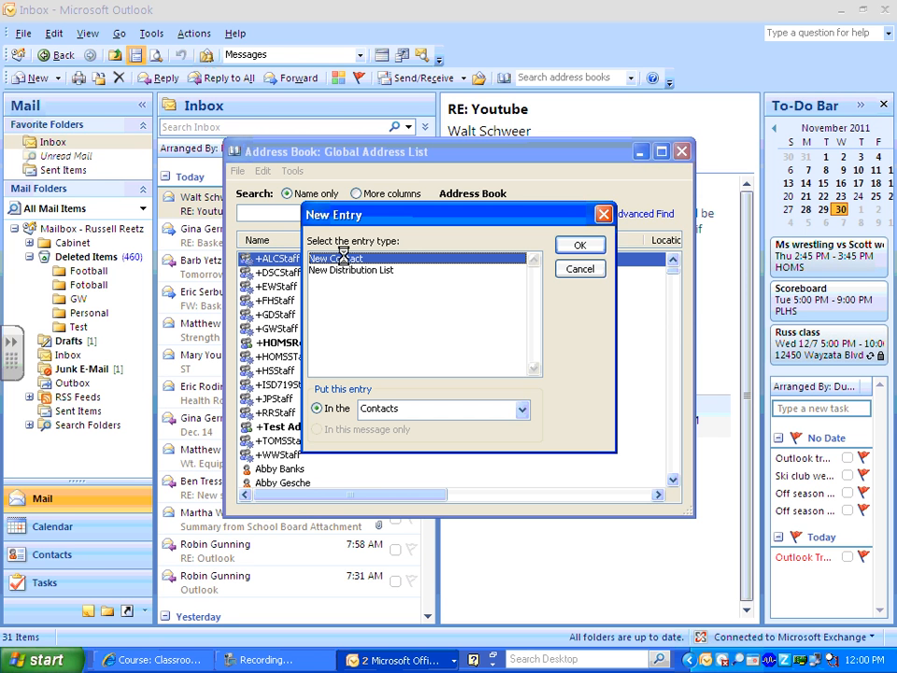
pyautogui.click(581, 247)
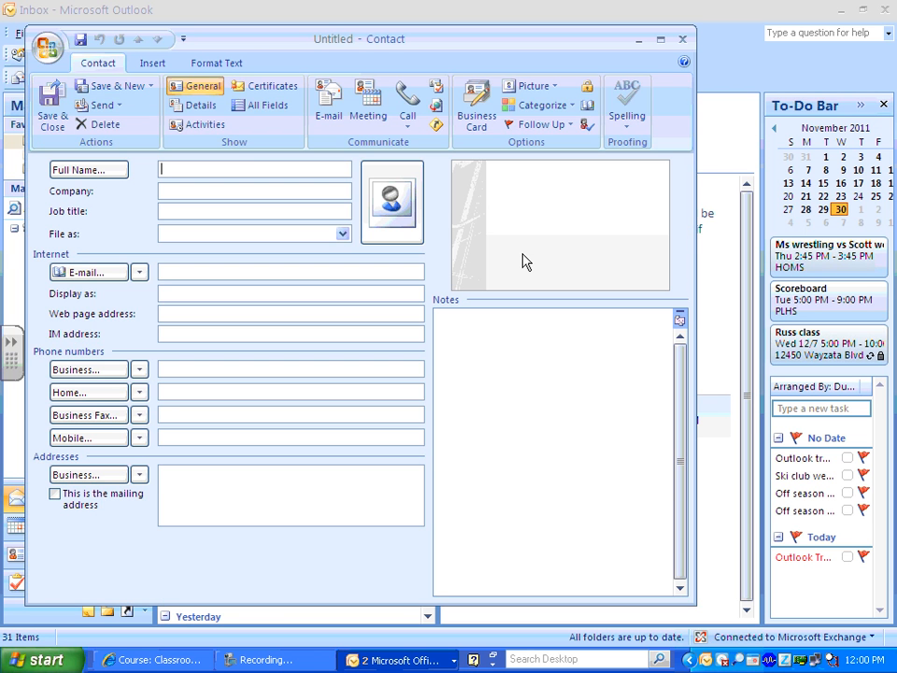
# Save a contact with the person's full name and Gmail address, then close the Address Book.
pyautogui.write('Jane Doe')
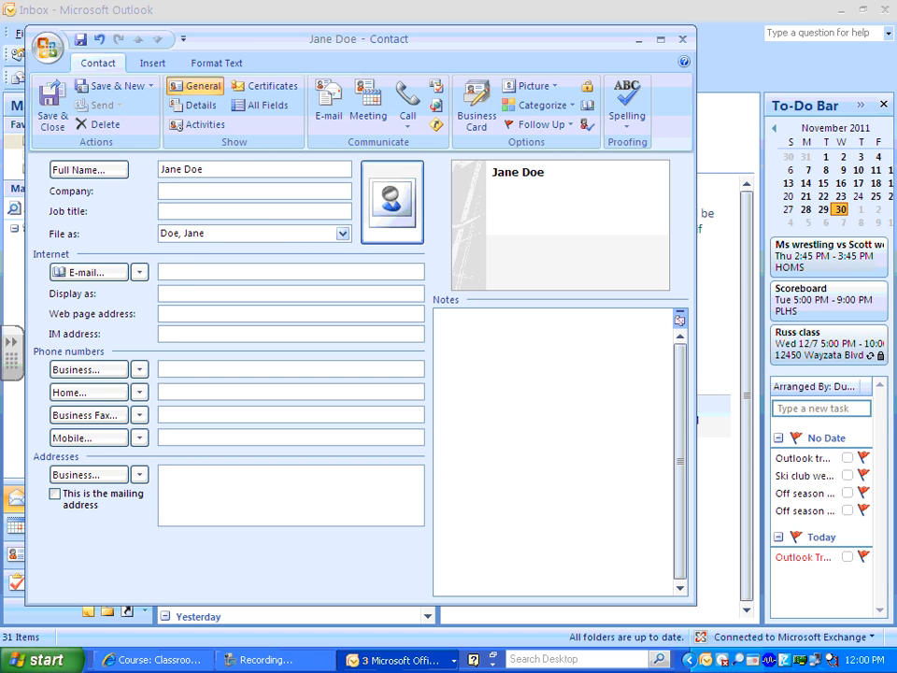
pyautogui.click(193, 271)
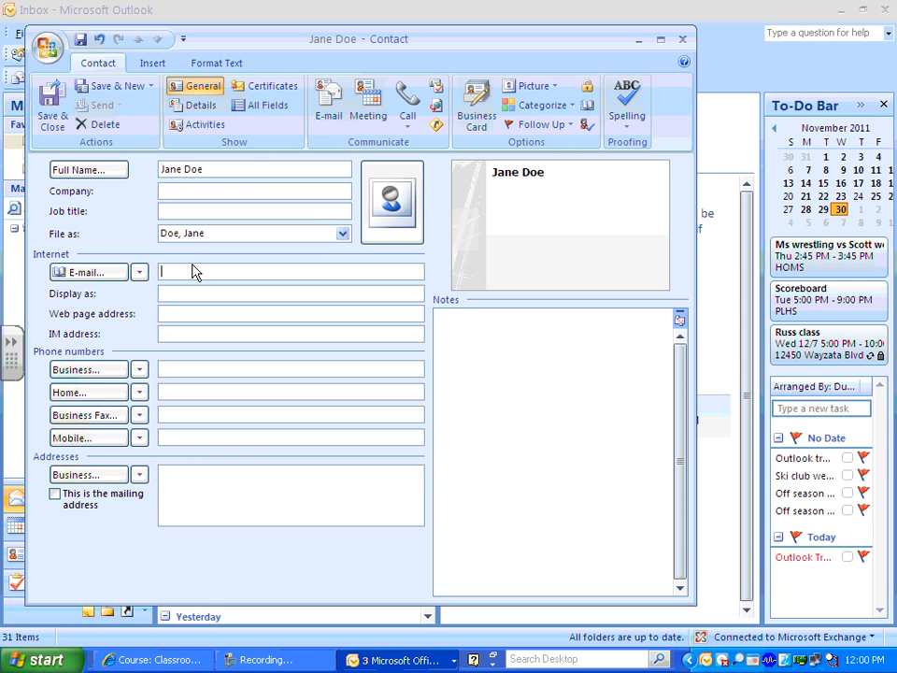
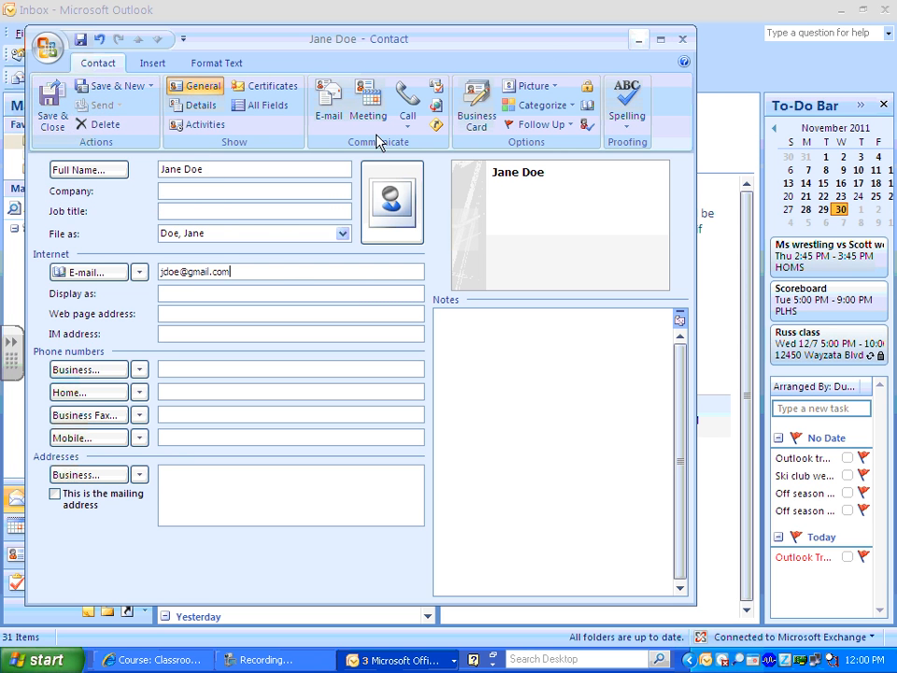
pyautogui.click(50, 103)
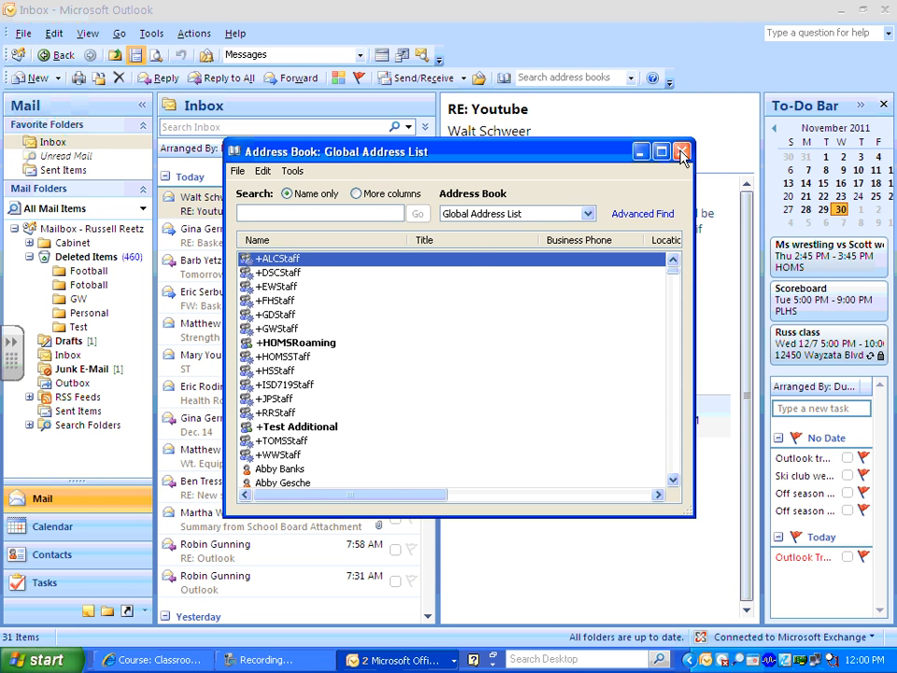
pyautogui.click(681, 154)
# Address a new message to the saved contact, picked from the Contacts address book.
pyautogui.click(36, 79)
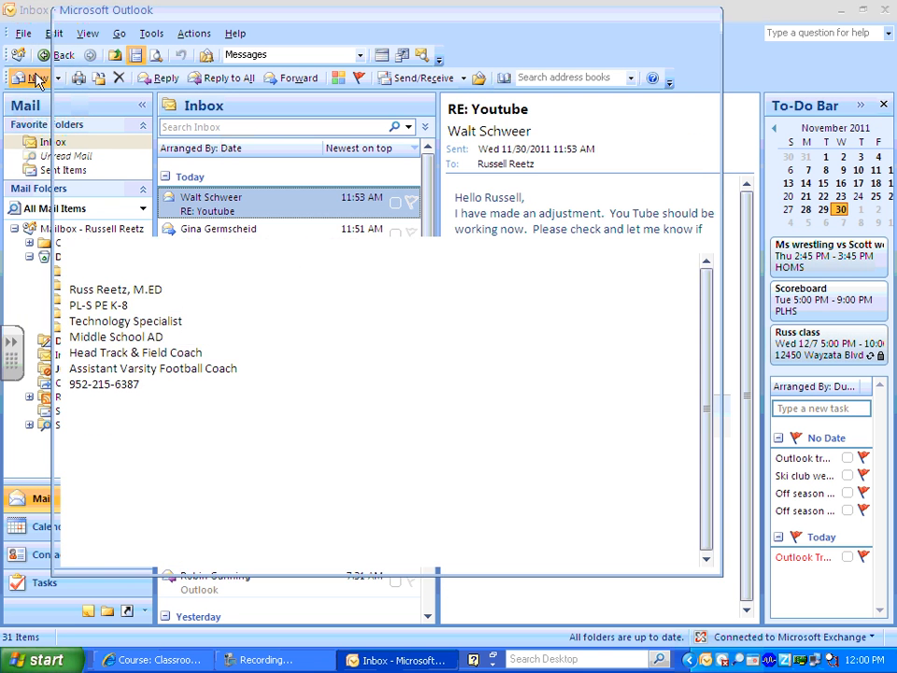
pyautogui.click(138, 151)
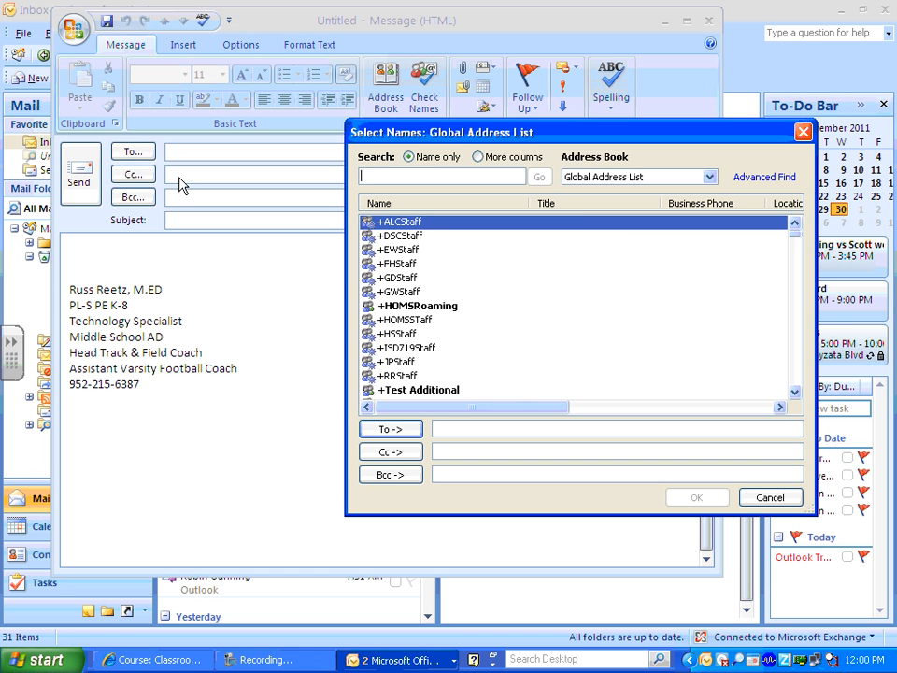
pyautogui.click(627, 176)
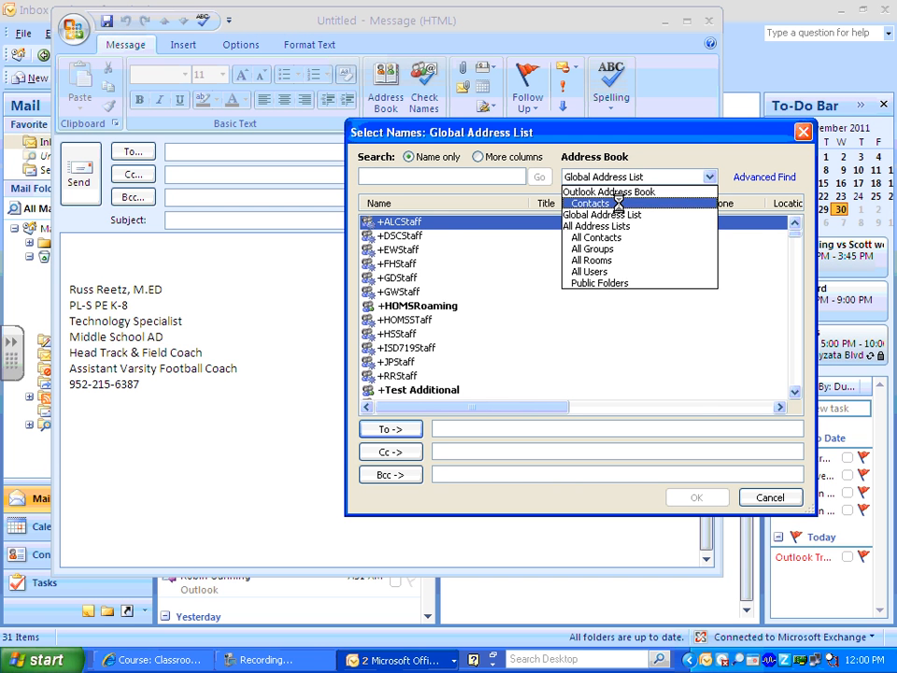
pyautogui.click(618, 203)
pyautogui.click(402, 249)
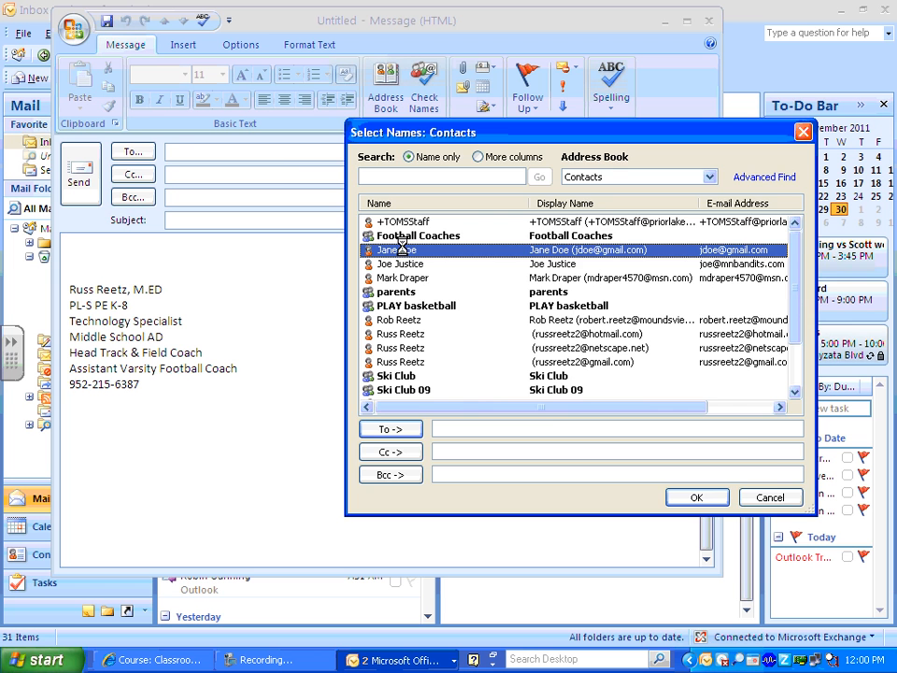
pyautogui.doubleClick(402, 250)
pyautogui.click(696, 497)
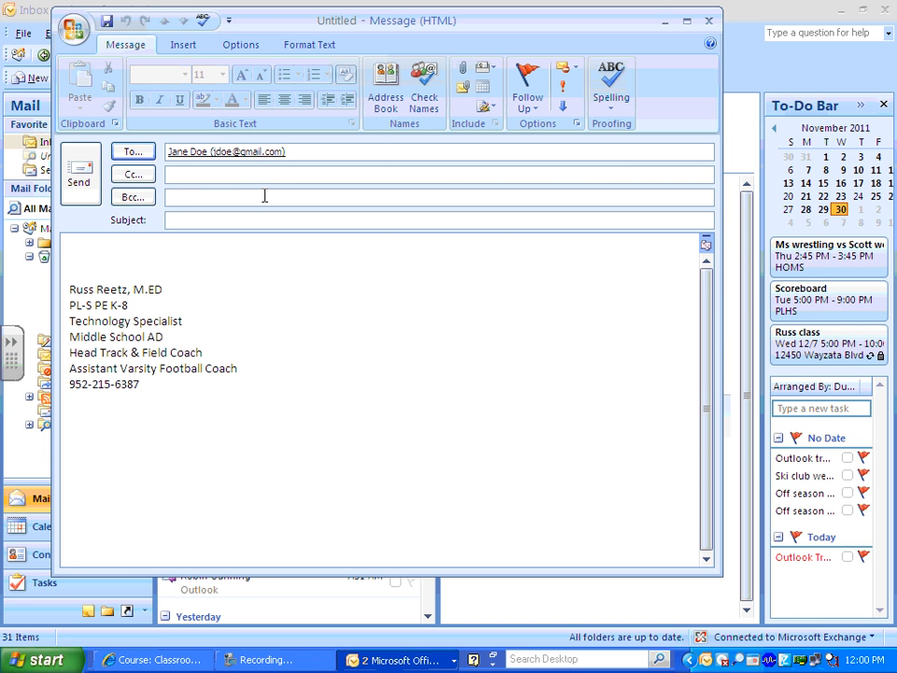
# Discard the draft without saving and reopen the Address Book.
pyautogui.click(708, 27)
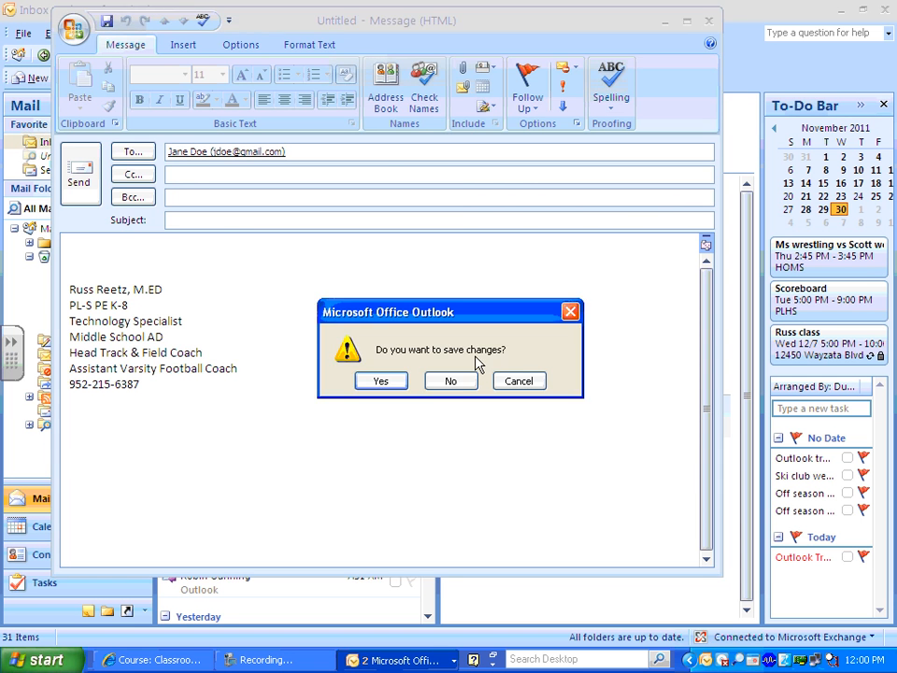
pyautogui.click(454, 378)
pyautogui.click(504, 78)
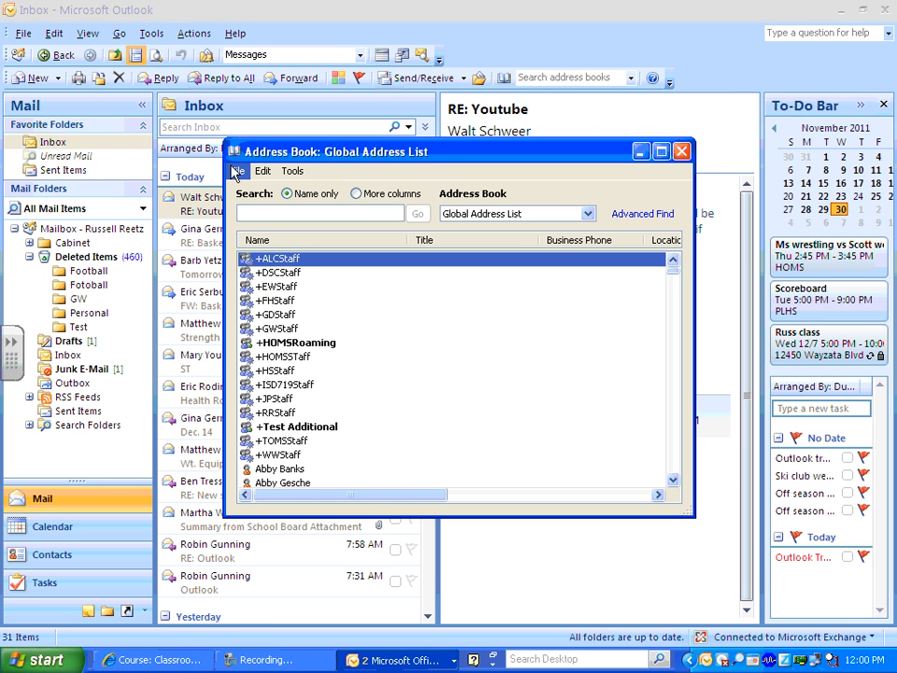
# Start a new distribution list via File > New Entry > New Distribution List.
pyautogui.click(237, 171)
pyautogui.click(247, 201)
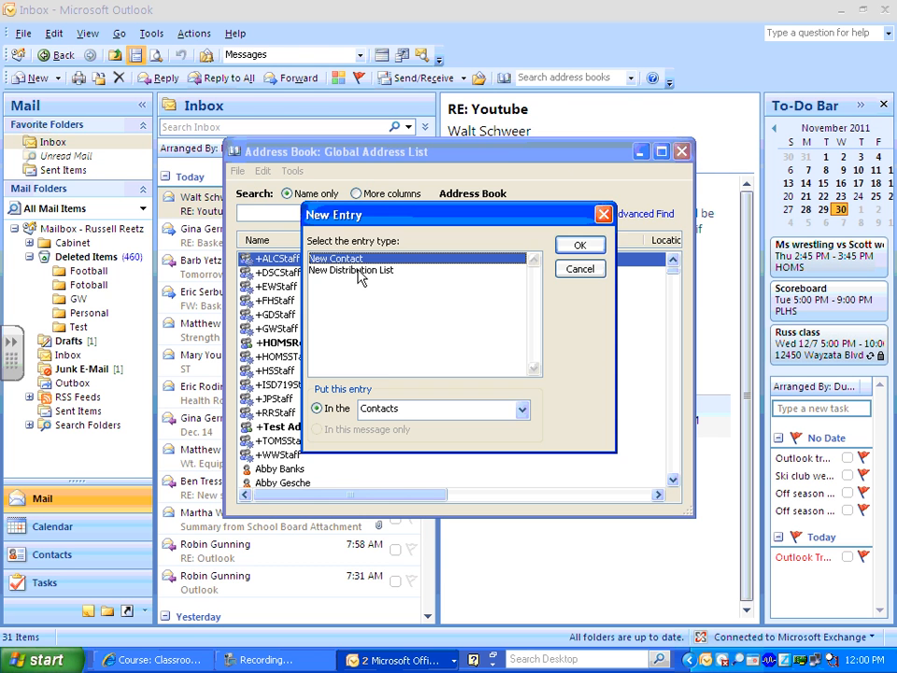
pyautogui.doubleClick(360, 271)
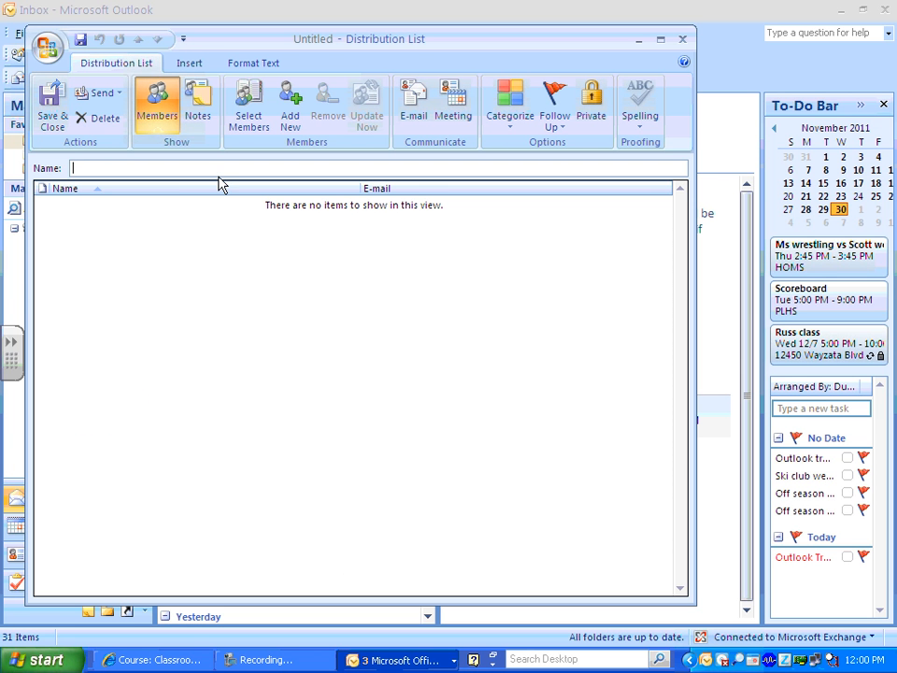
# Add six people from the Global Address List as members of the list.
pyautogui.click(245, 117)
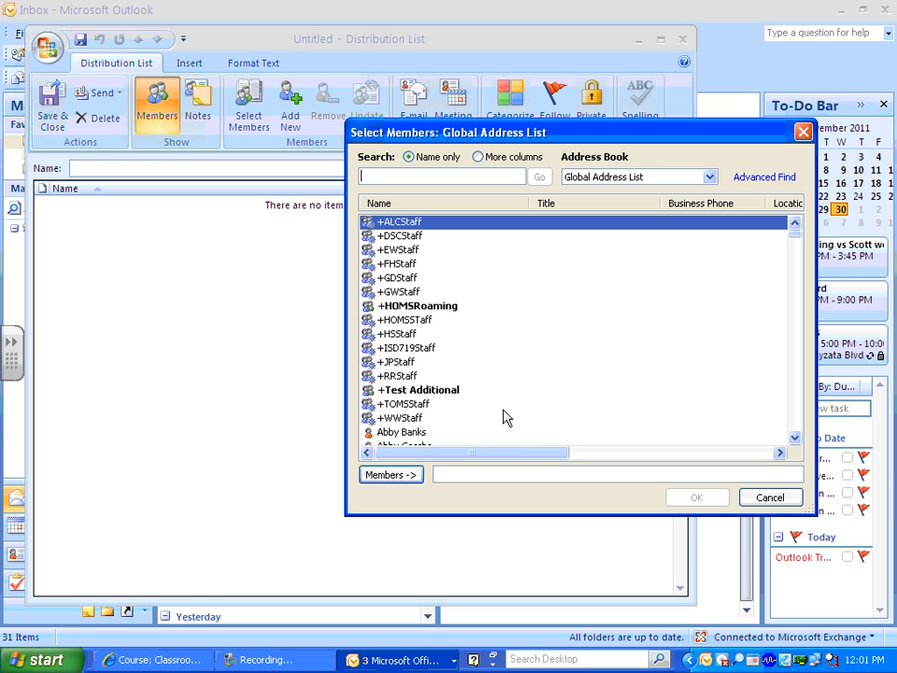
pyautogui.click(794, 437)
pyautogui.scroll(-1, 793, 437)
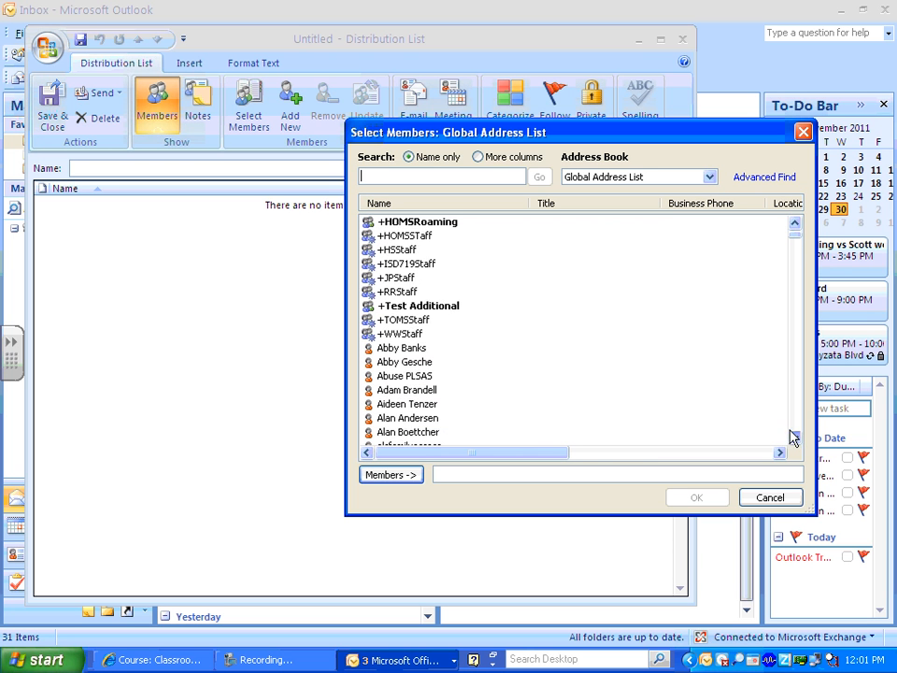
pyautogui.scroll(-5, 417, 376)
pyautogui.click(409, 361)
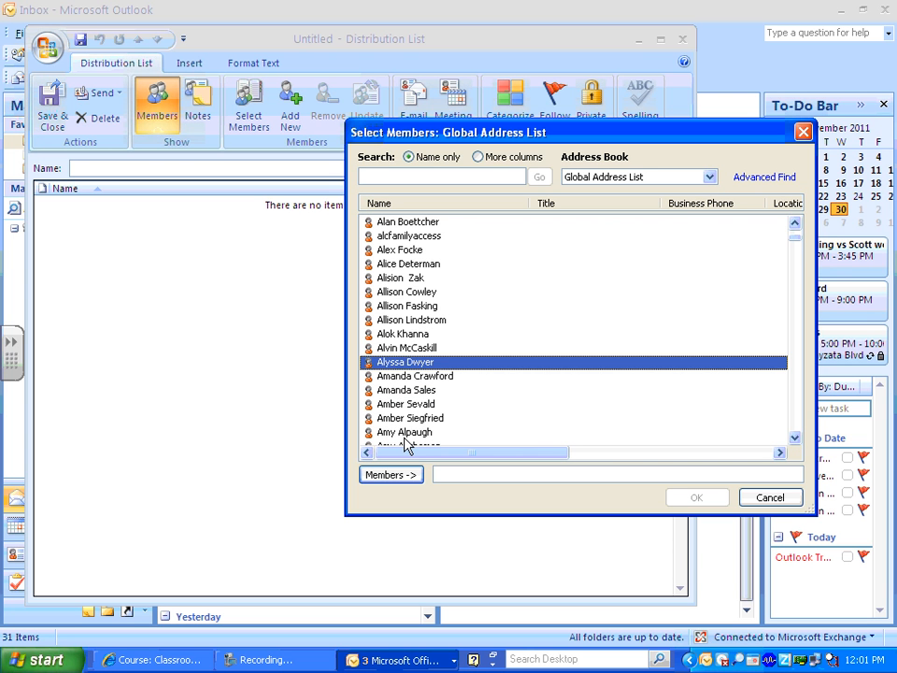
pyautogui.keyDown('ctrl'); pyautogui.click(387, 431); pyautogui.keyUp('ctrl')
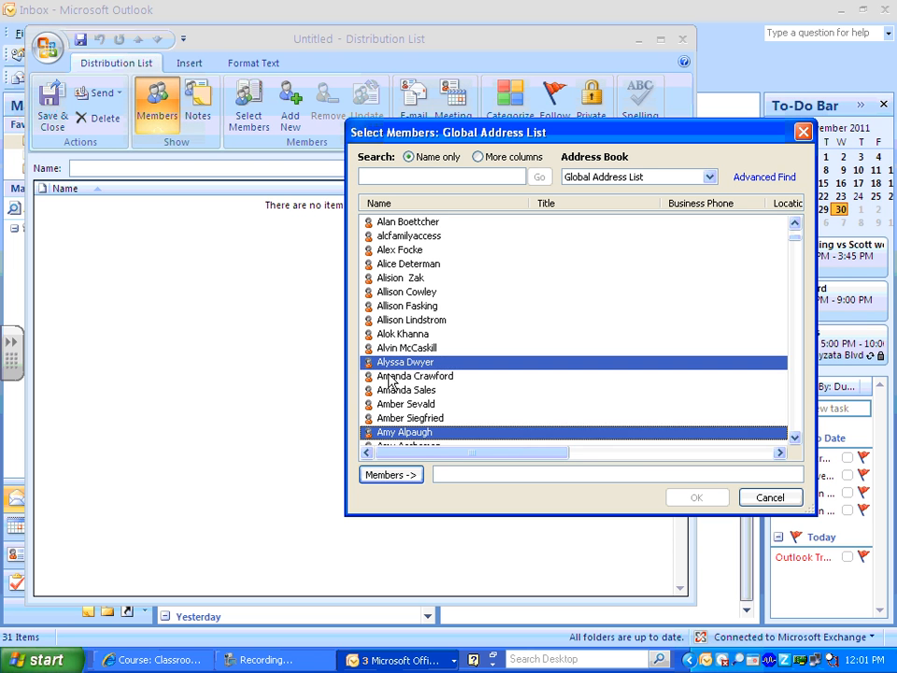
pyautogui.keyDown('ctrl'); pyautogui.click(395, 375); pyautogui.keyUp('ctrl')
pyautogui.keyDown('ctrl'); pyautogui.click(395, 389); pyautogui.keyUp('ctrl')
pyautogui.keyDown('ctrl'); pyautogui.click(397, 404); pyautogui.keyUp('ctrl')
pyautogui.keyDown('ctrl'); pyautogui.click(399, 418); pyautogui.keyUp('ctrl')
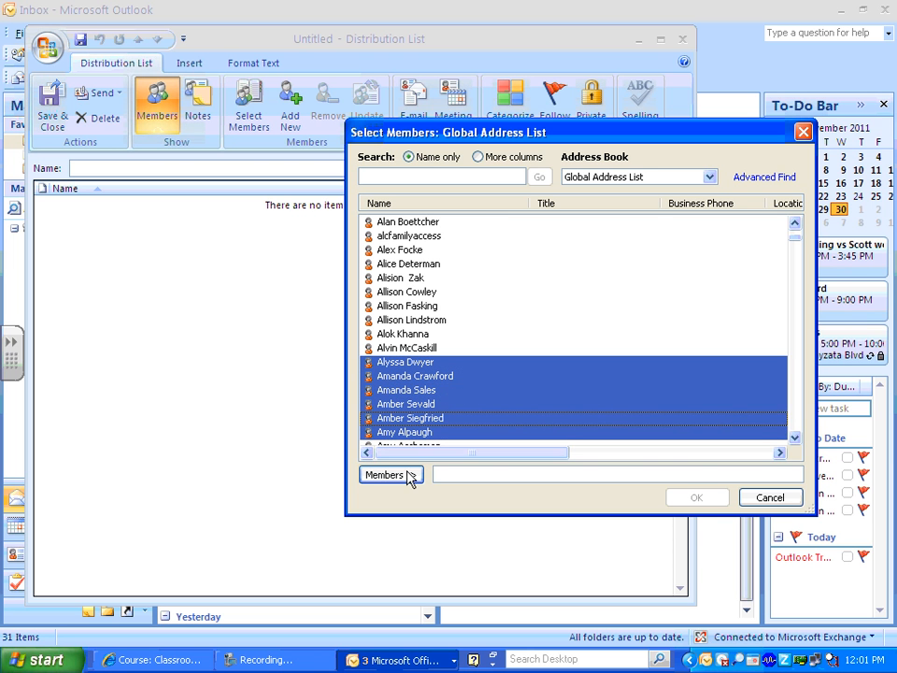
pyautogui.click(392, 474)
pyautogui.click(689, 497)
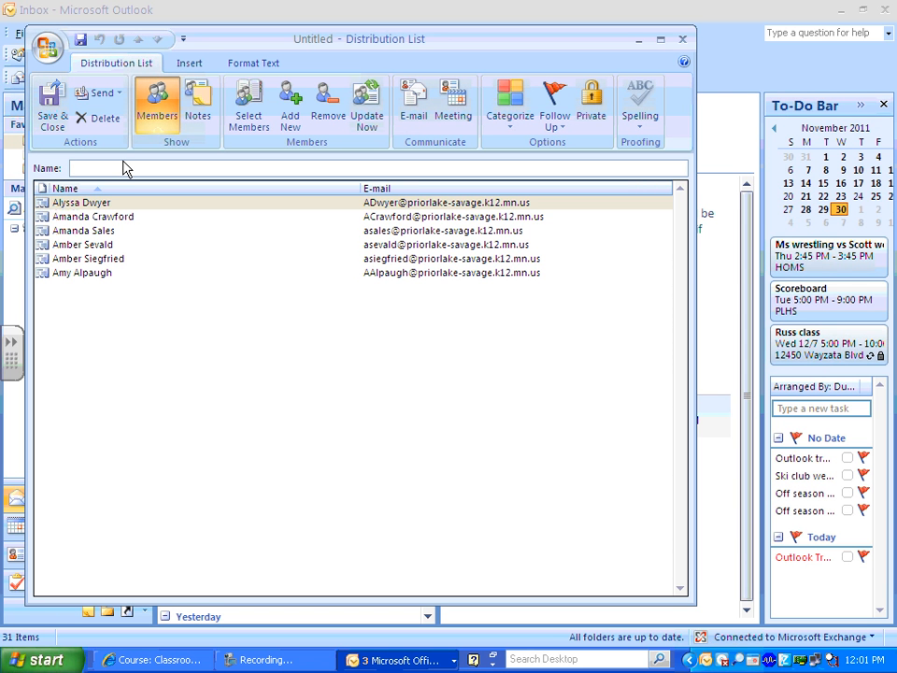
# Name the list 'Test list' and add a seventh member with a display name and Gmail address.
pyautogui.write('Test t')
pyautogui.write('ist')
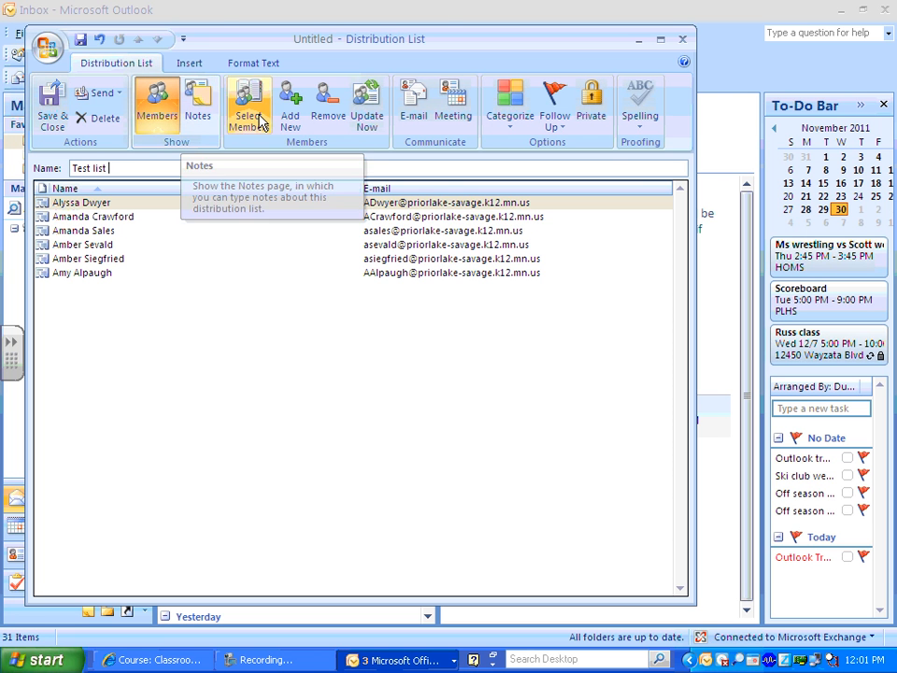
pyautogui.click(291, 108)
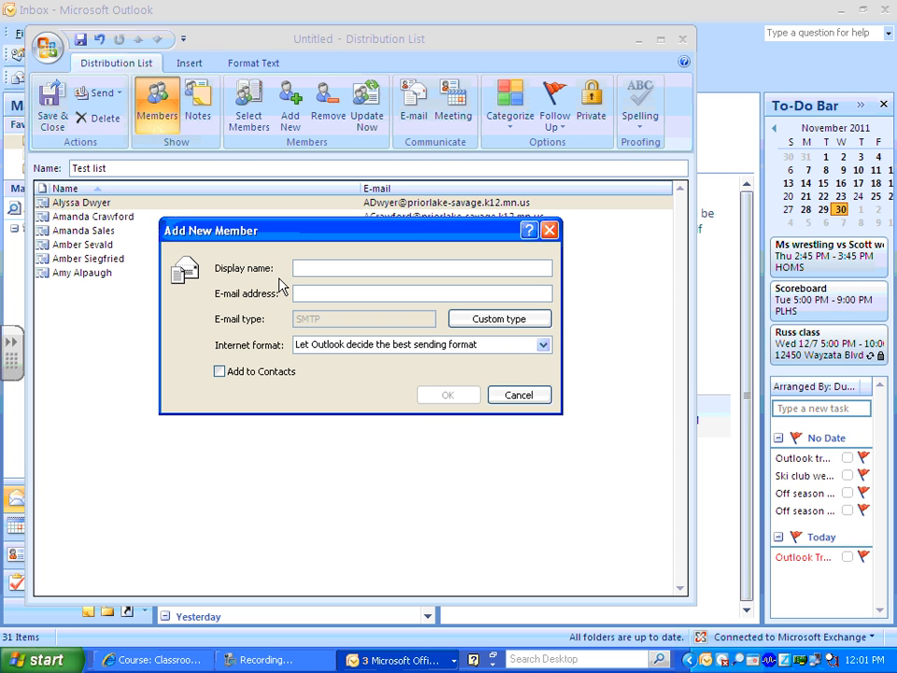
pyautogui.write('Joe Doe')
pyautogui.press('Tab')
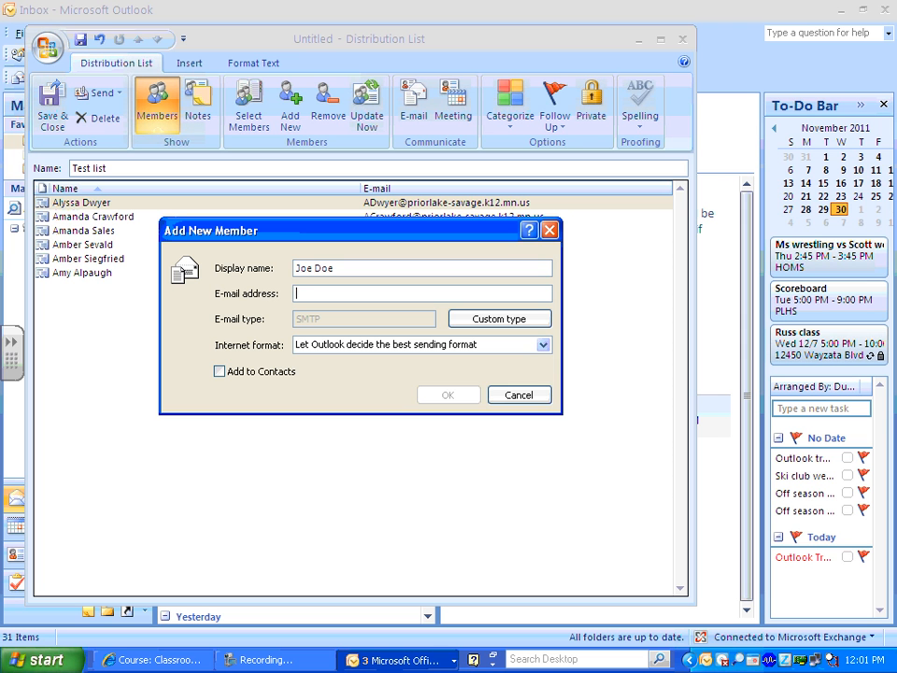
pyautogui.write('d')
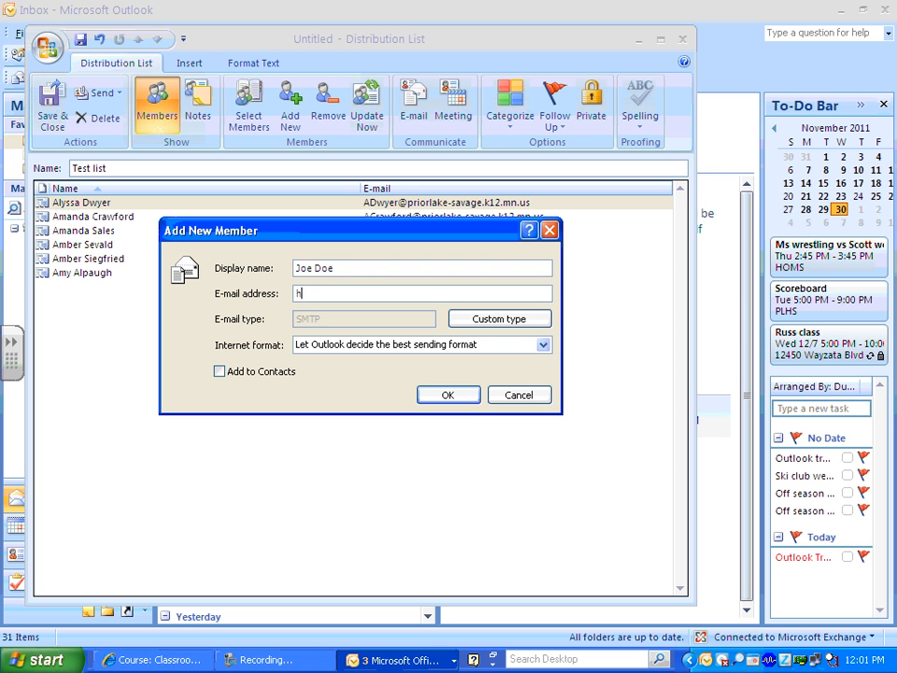
pyautogui.press('BackSpace')
pyautogui.press('BackSpace')
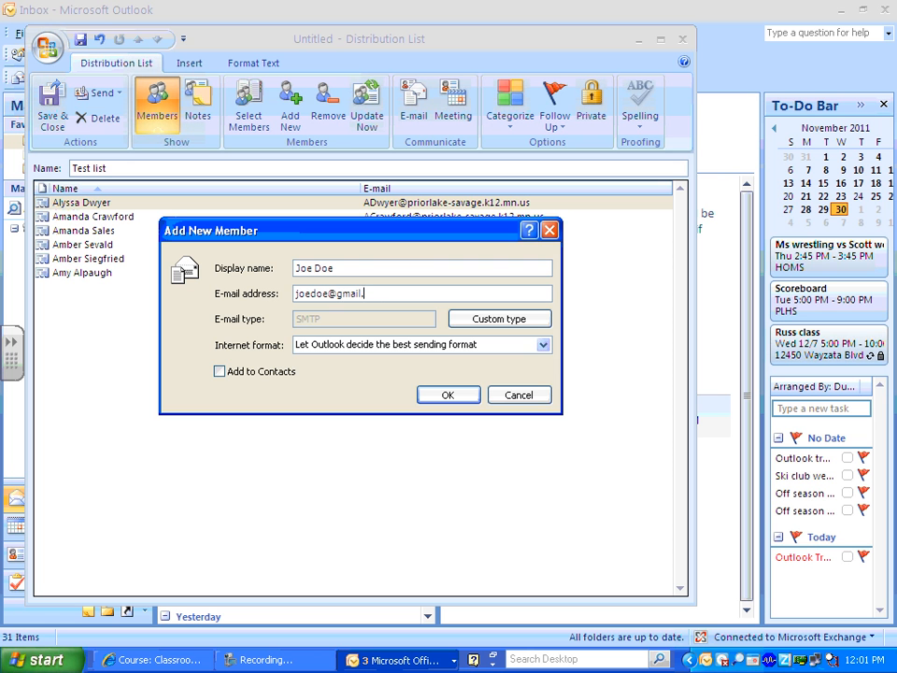
pyautogui.click(448, 395)
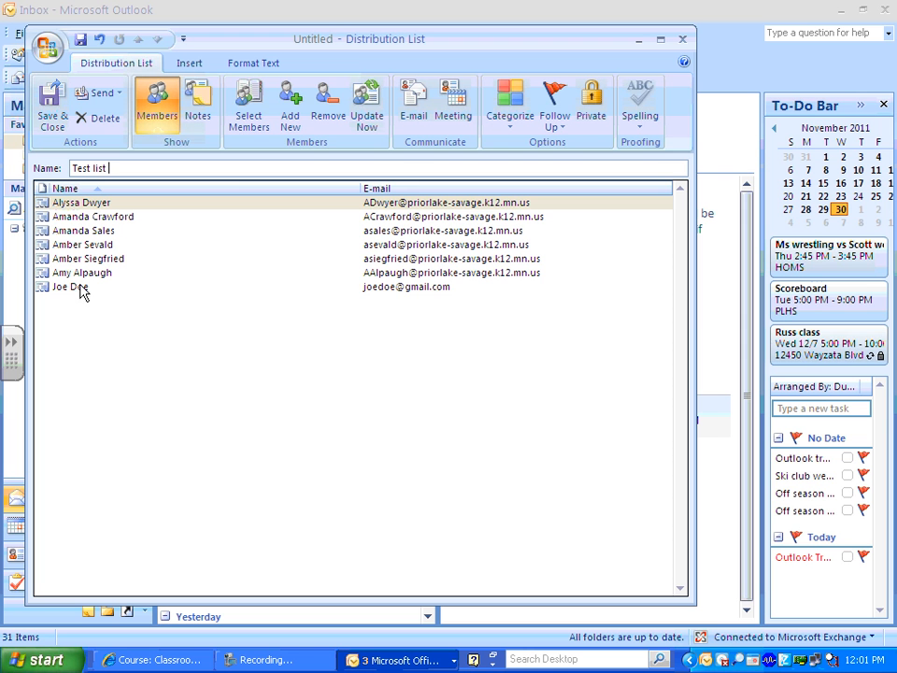
# Add one more contact from the Contacts address book to the Test list members.
pyautogui.click(251, 124)
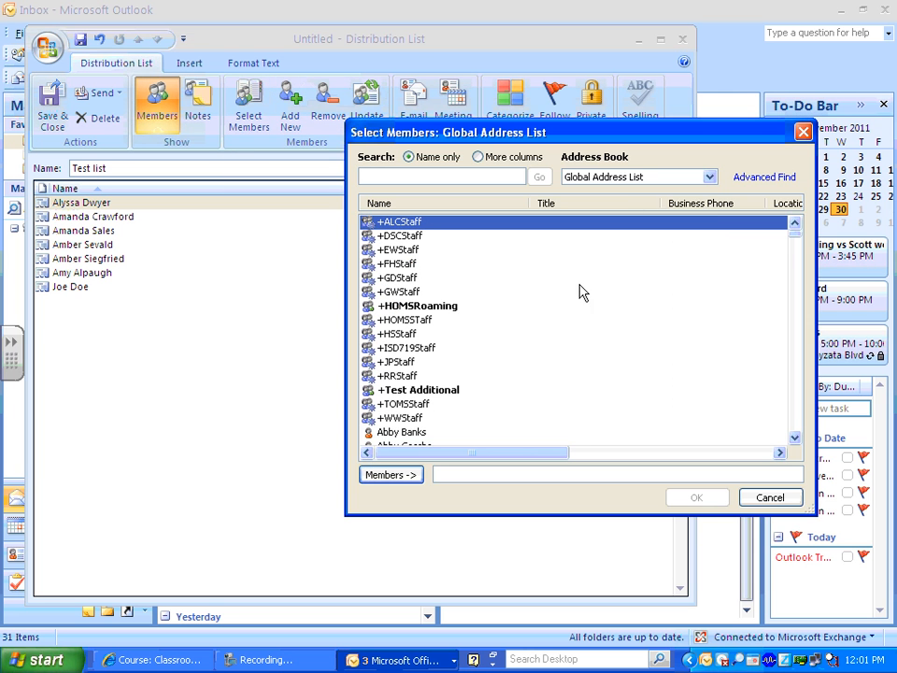
pyautogui.click(635, 179)
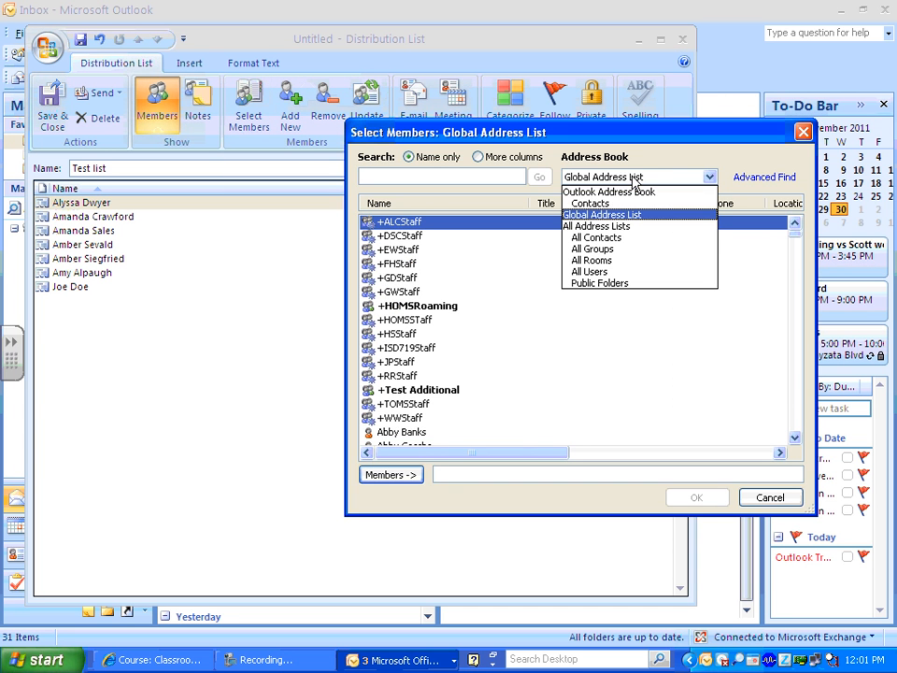
pyautogui.click(631, 203)
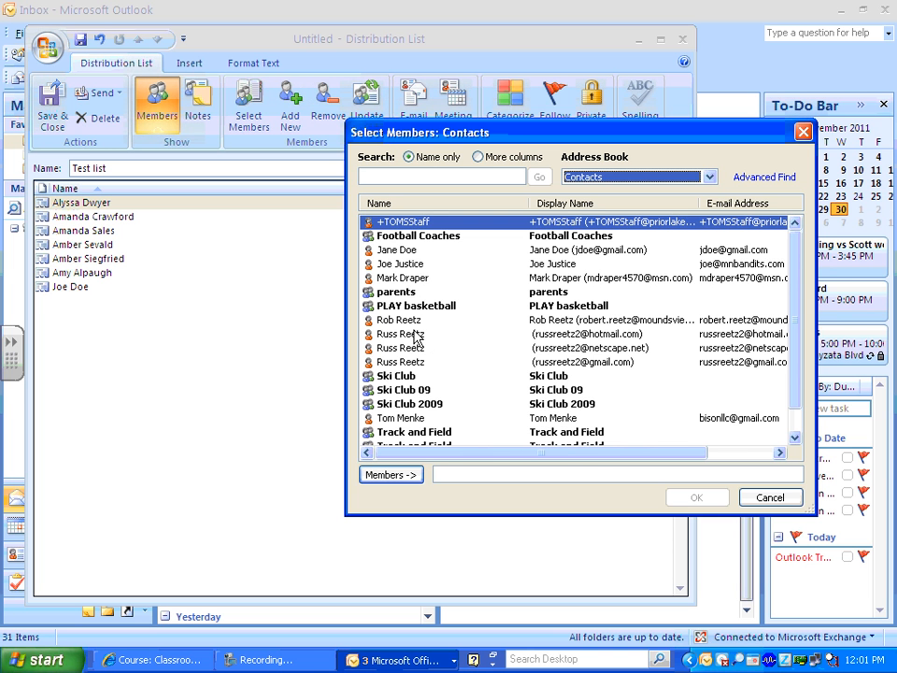
pyautogui.click(409, 277)
pyautogui.click(391, 475)
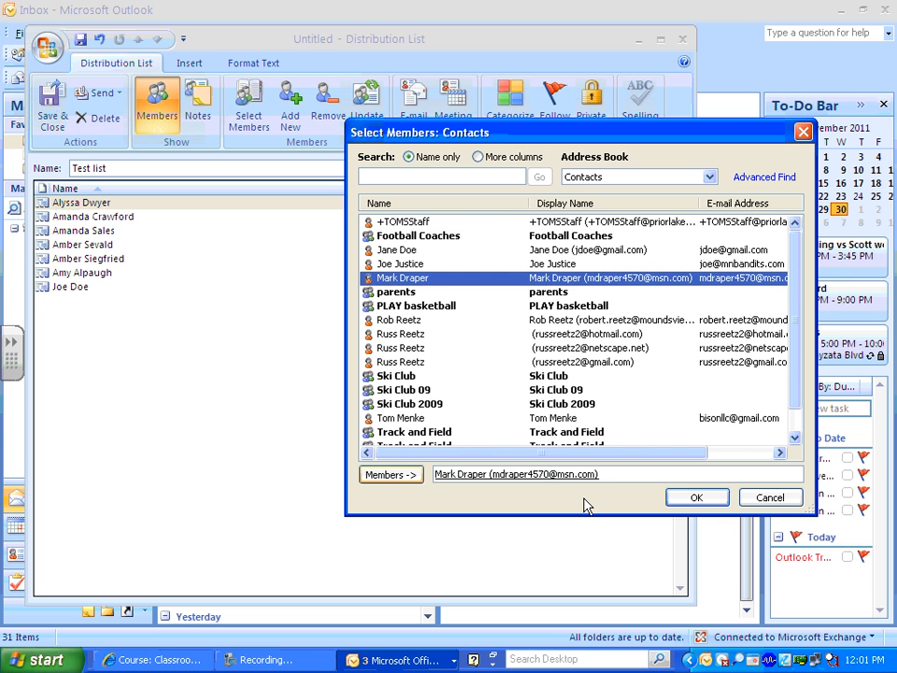
pyautogui.click(685, 496)
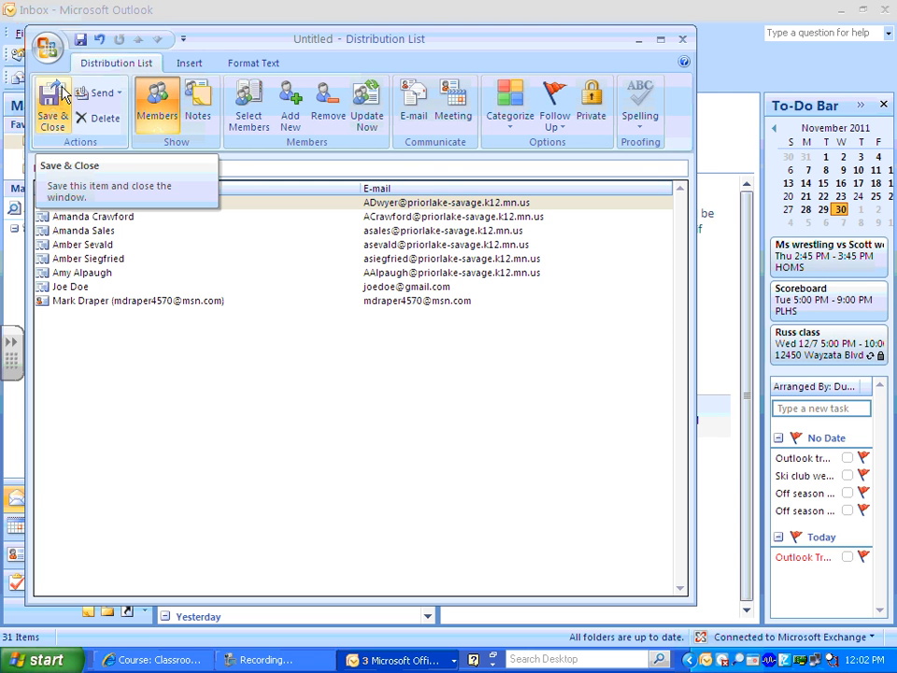
# Try forwarding the list as an Internet-format vCard, then cancel and discard the message unsaved.
pyautogui.click(120, 95)
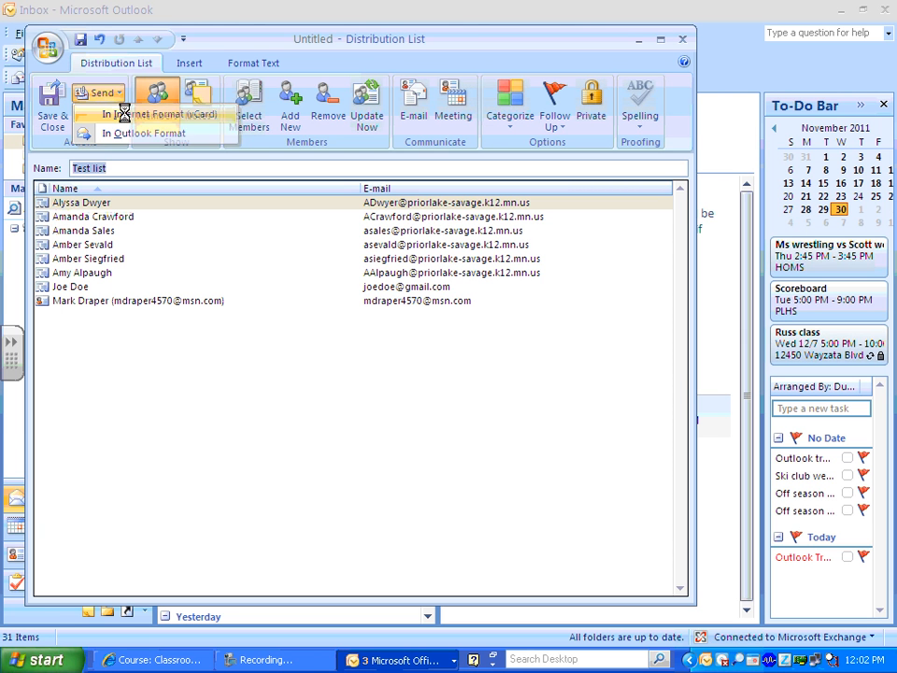
pyautogui.click(125, 115)
pyautogui.click(134, 153)
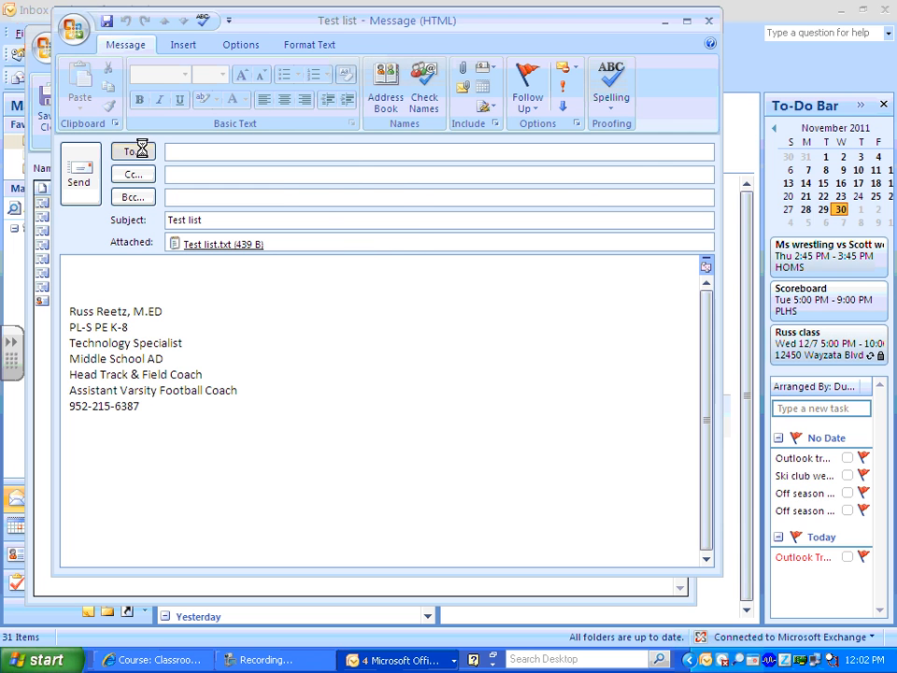
pyautogui.click(598, 183)
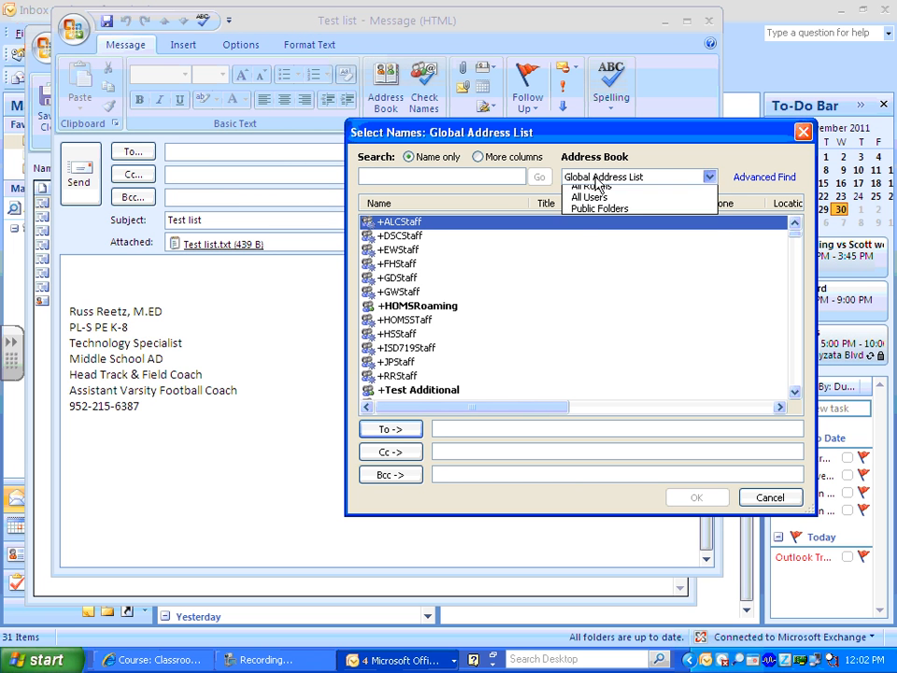
pyautogui.click(433, 328)
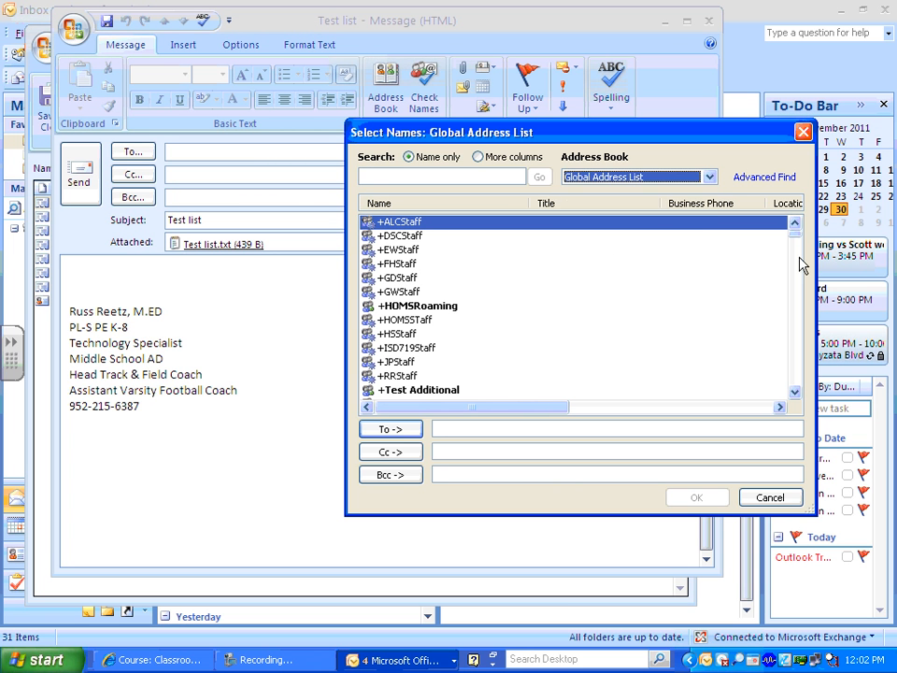
pyautogui.click(769, 496)
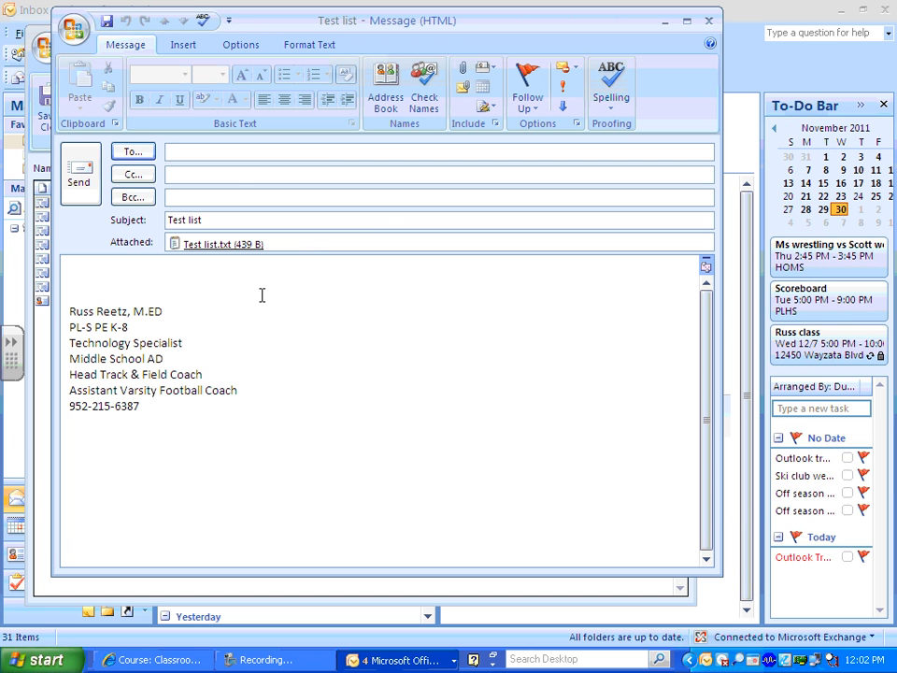
pyautogui.click(708, 21)
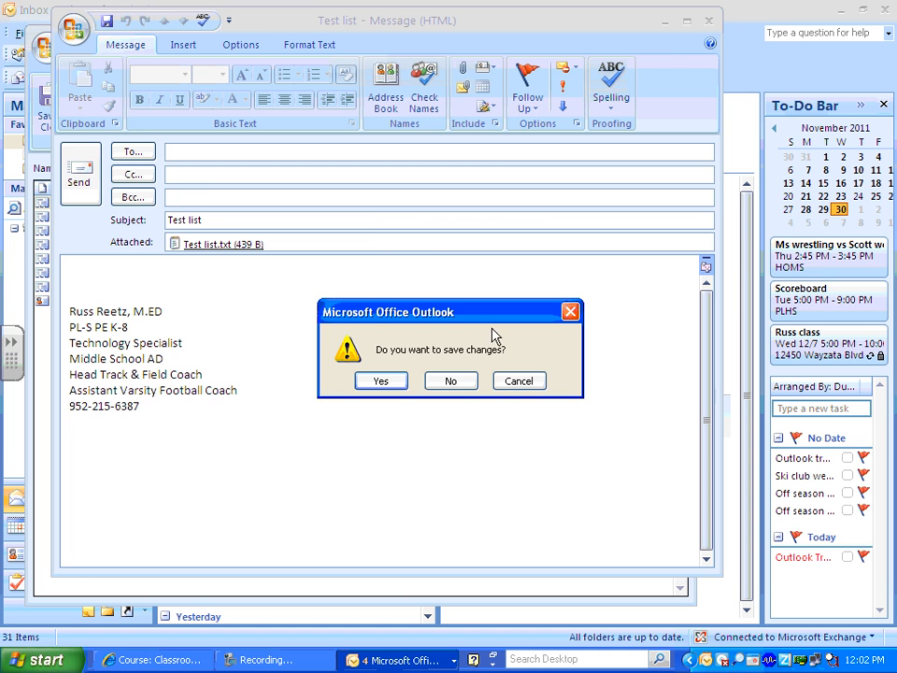
pyautogui.click(451, 379)
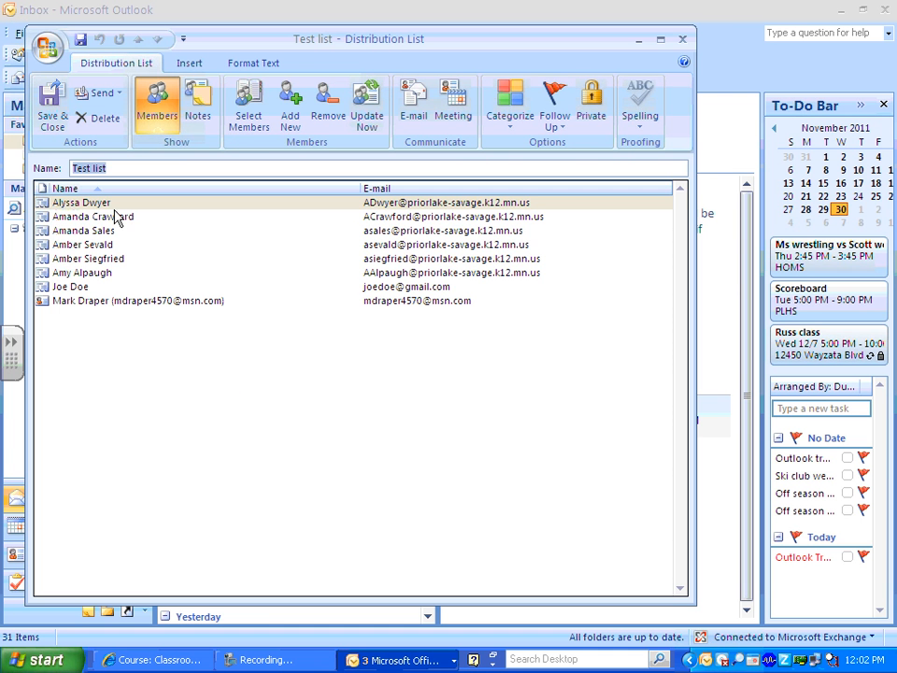
# Save and close the Test list distribution list and close the Address Book.
pyautogui.click(52, 108)
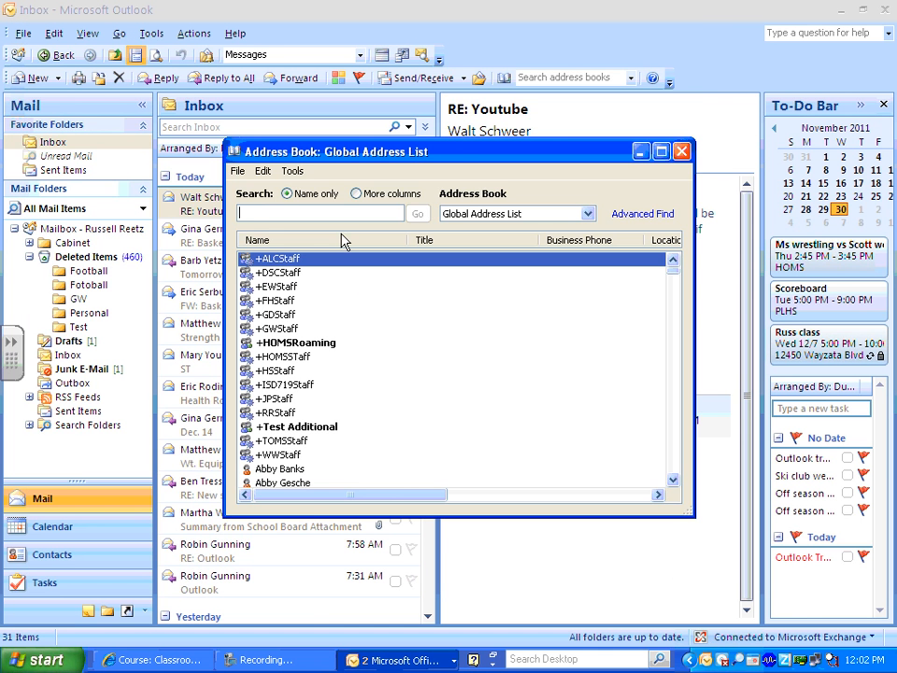
pyautogui.click(683, 152)
pyautogui.click(38, 79)
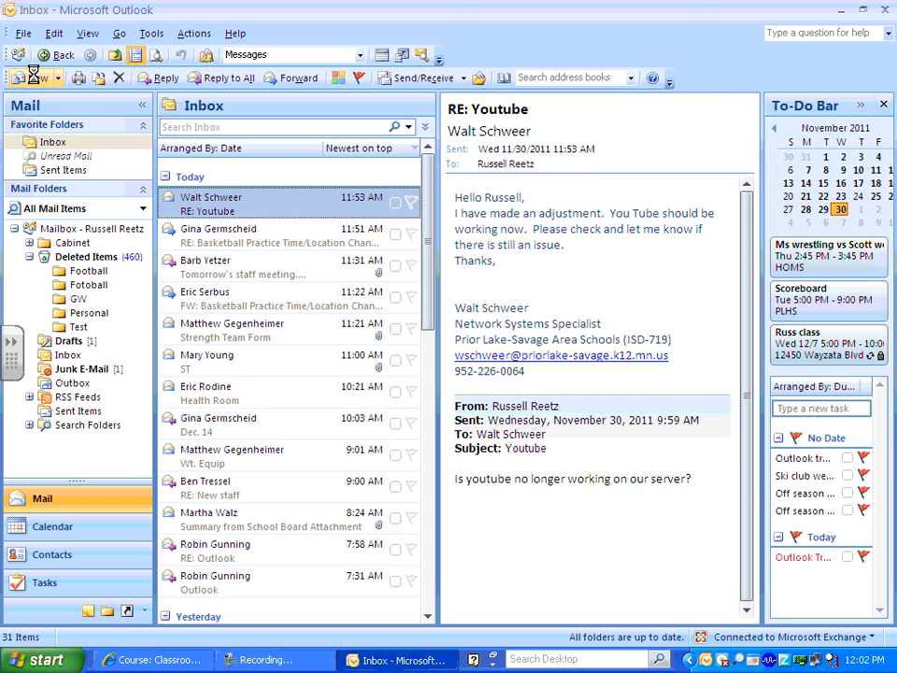
# Address the new message to Test list from Contacts and expand it into its eight members.
pyautogui.click(140, 152)
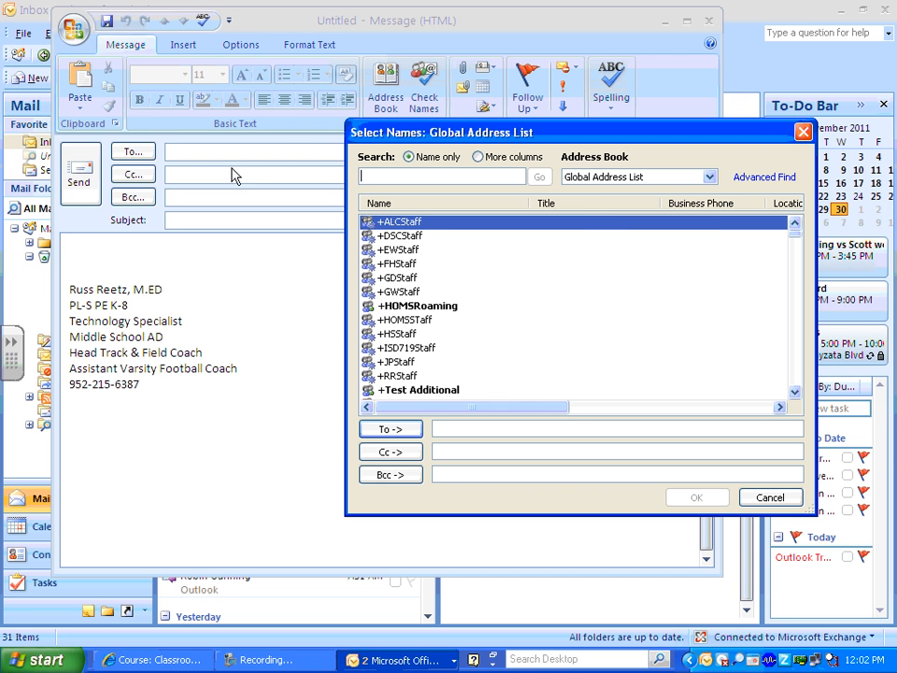
pyautogui.click(617, 177)
pyautogui.click(607, 201)
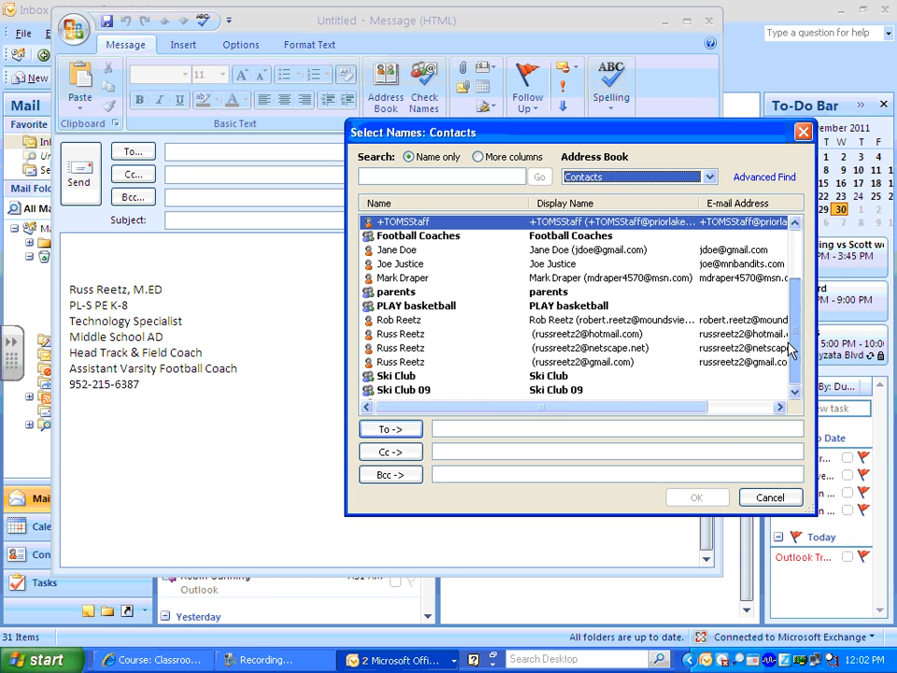
pyautogui.scroll(-2, 789, 351)
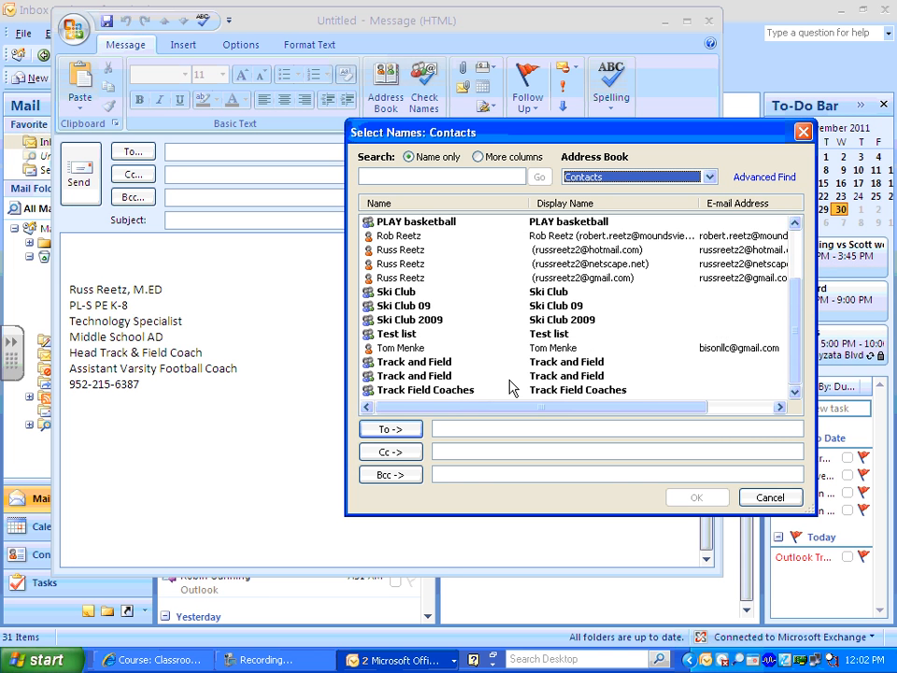
pyautogui.click(395, 335)
pyautogui.click(404, 431)
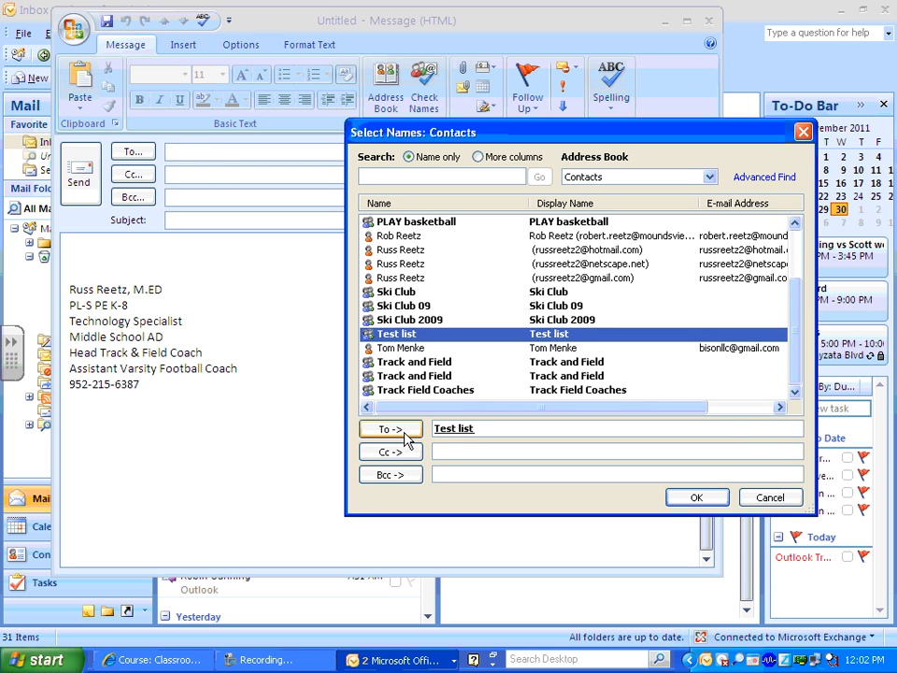
pyautogui.click(693, 496)
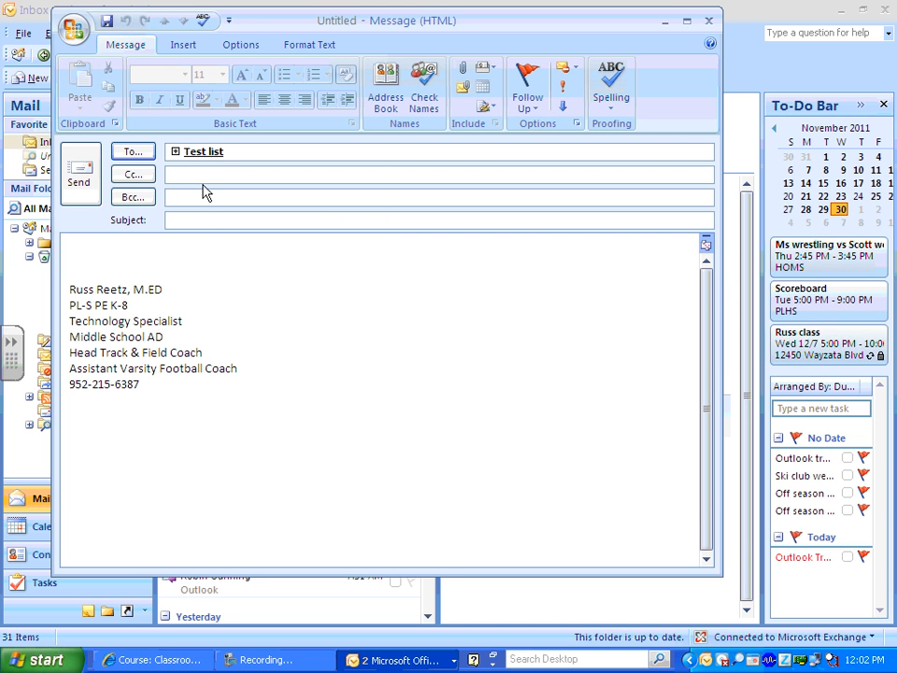
pyautogui.click(175, 152)
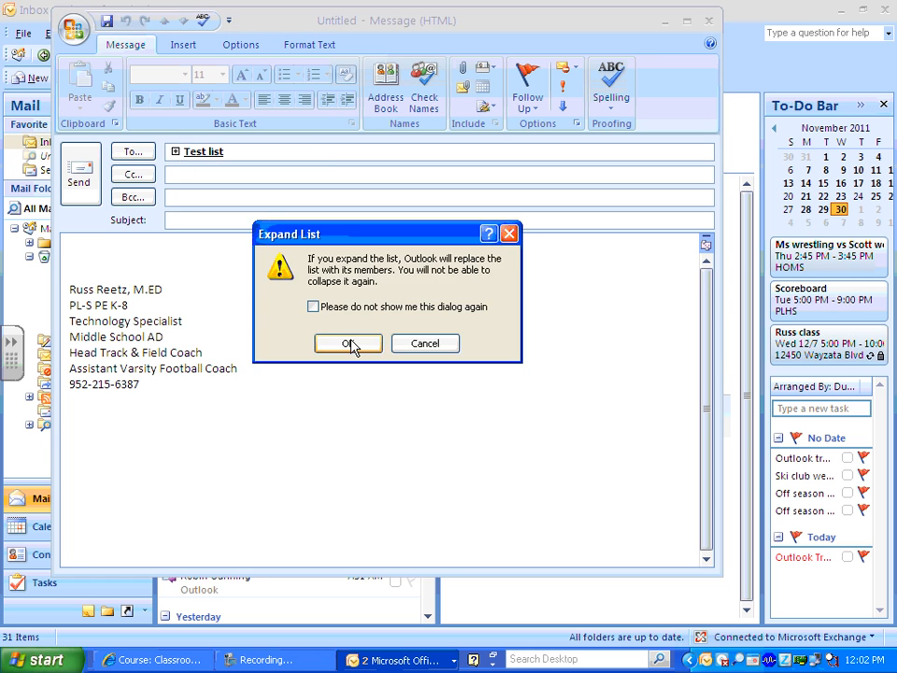
pyautogui.click(345, 344)
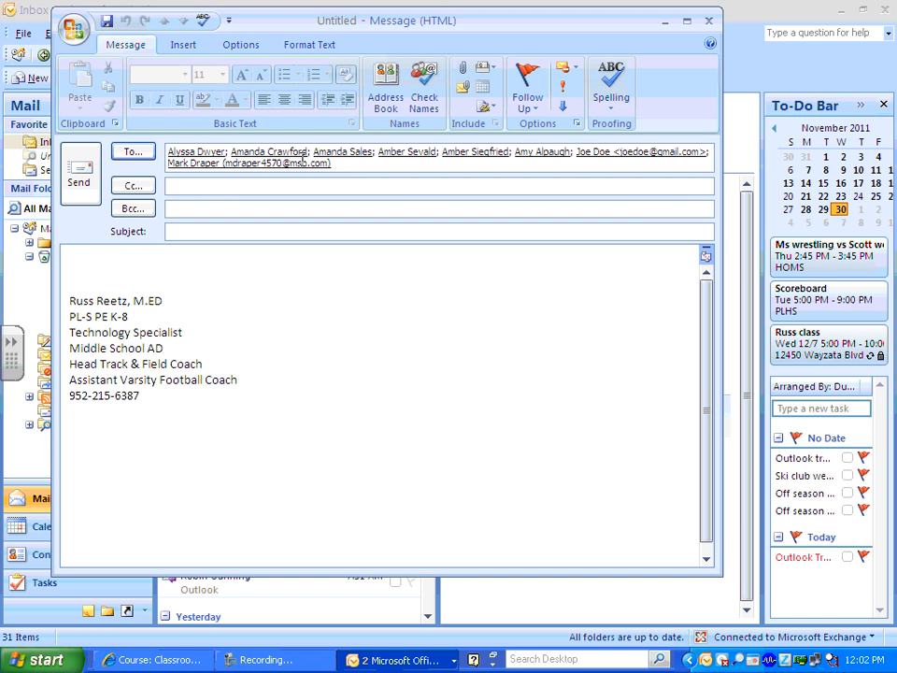
pyautogui.moveTo(342, 165); pyautogui.dragTo(186, 161)
# Clear the To recipients and remove the stray +ALCStaff entry in the Bcc recipient picker.
pyautogui.click(290, 347)
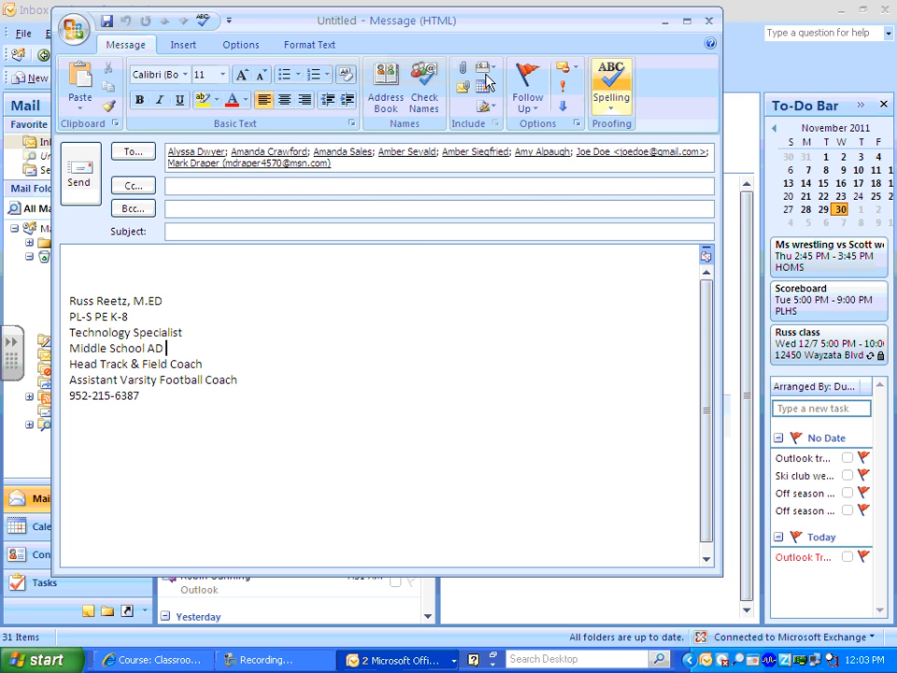
pyautogui.click(133, 185)
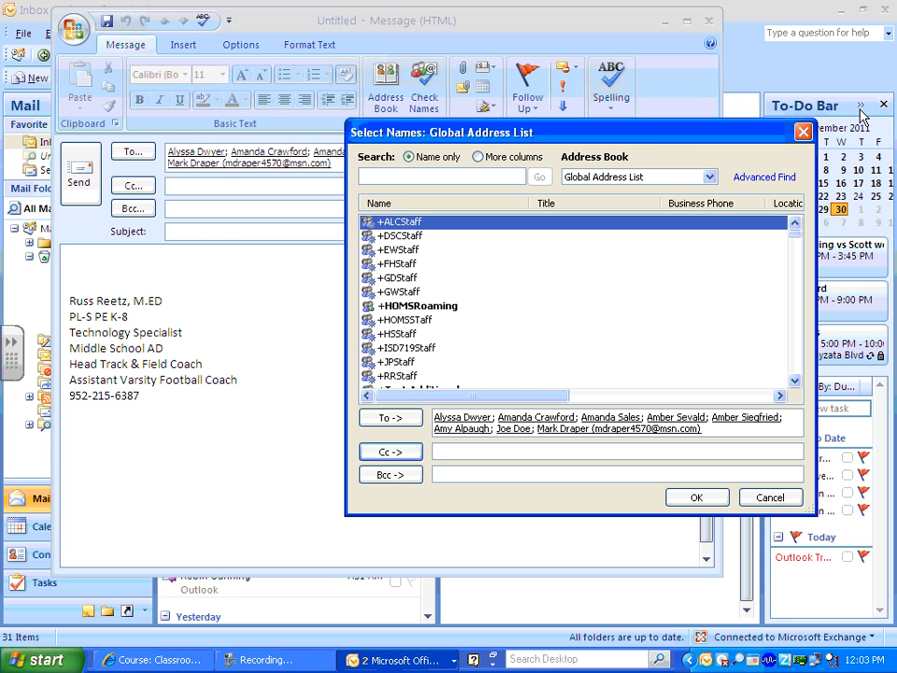
pyautogui.click(803, 132)
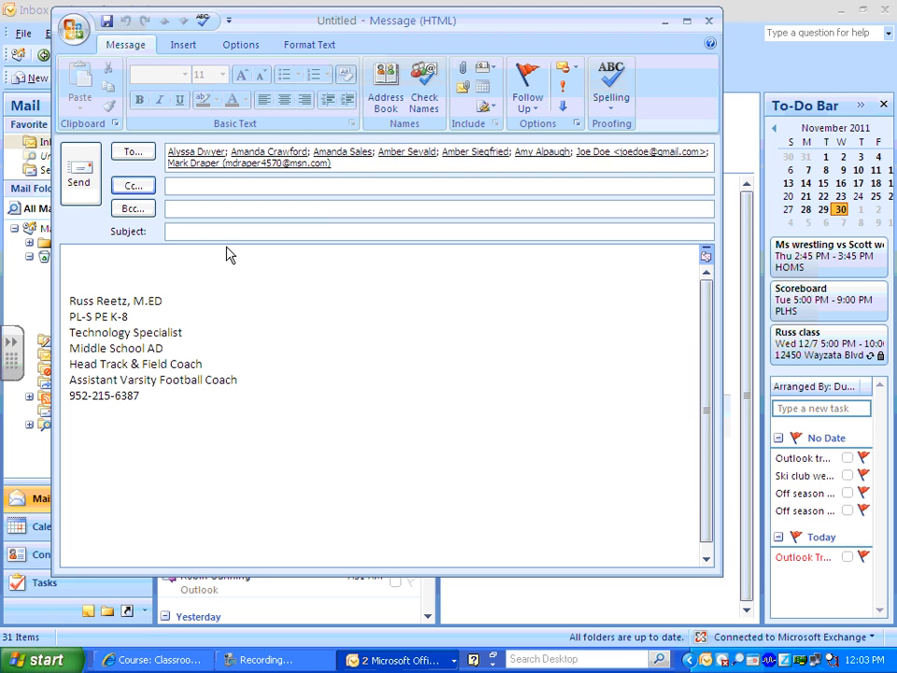
pyautogui.click(141, 207)
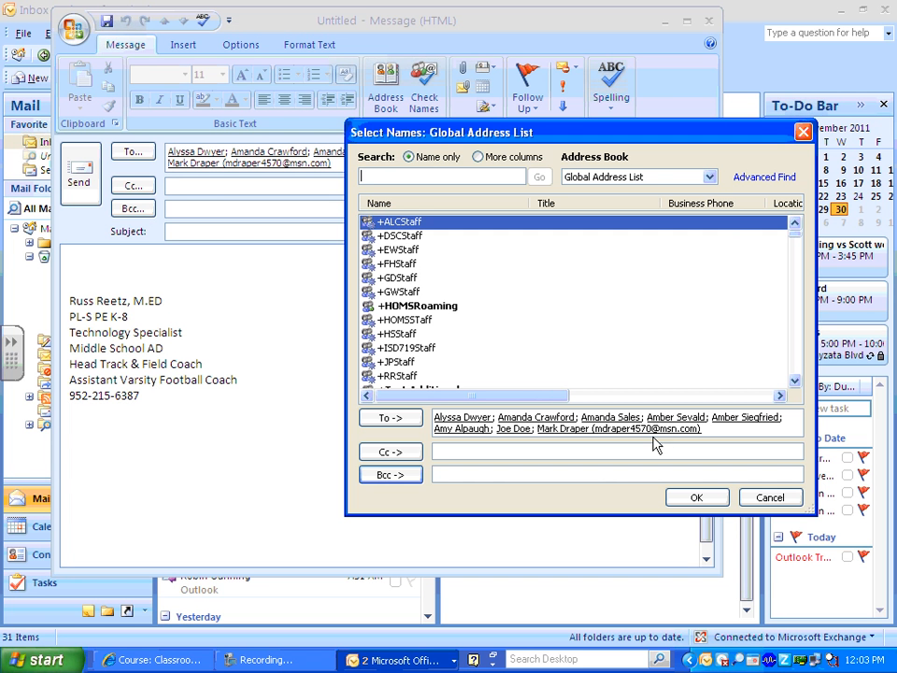
pyautogui.moveTo(703, 428); pyautogui.dragTo(393, 408)
pyautogui.press('Delete')
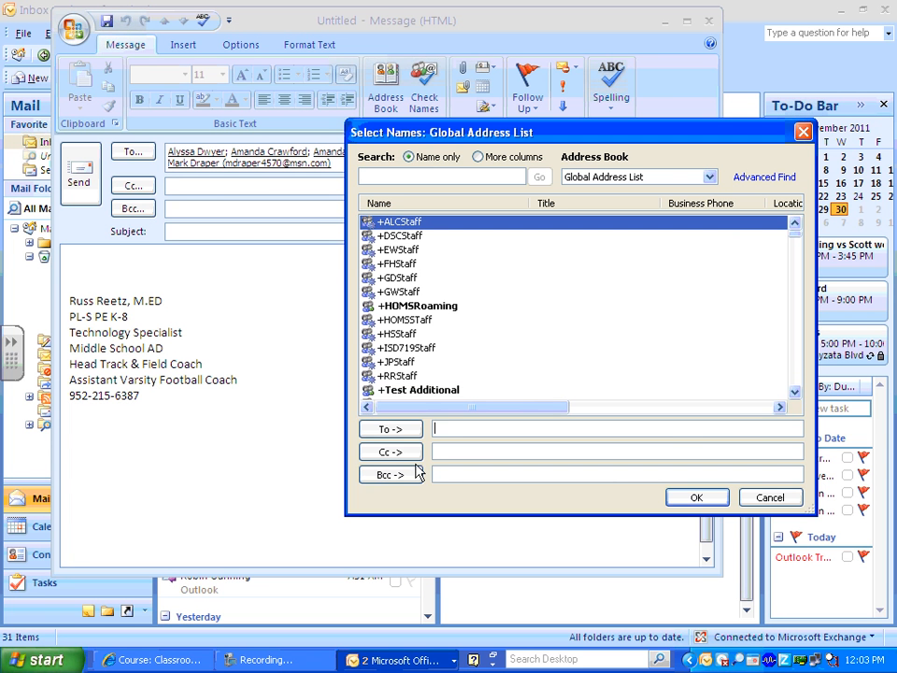
pyautogui.click(398, 477)
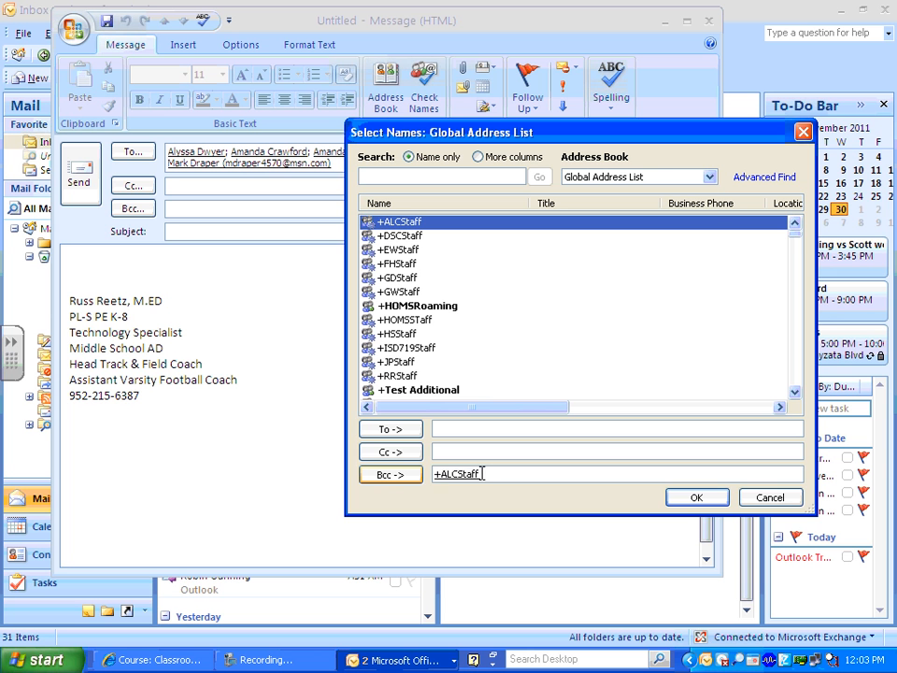
pyautogui.doubleClick(436, 475)
pyautogui.press('Delete')
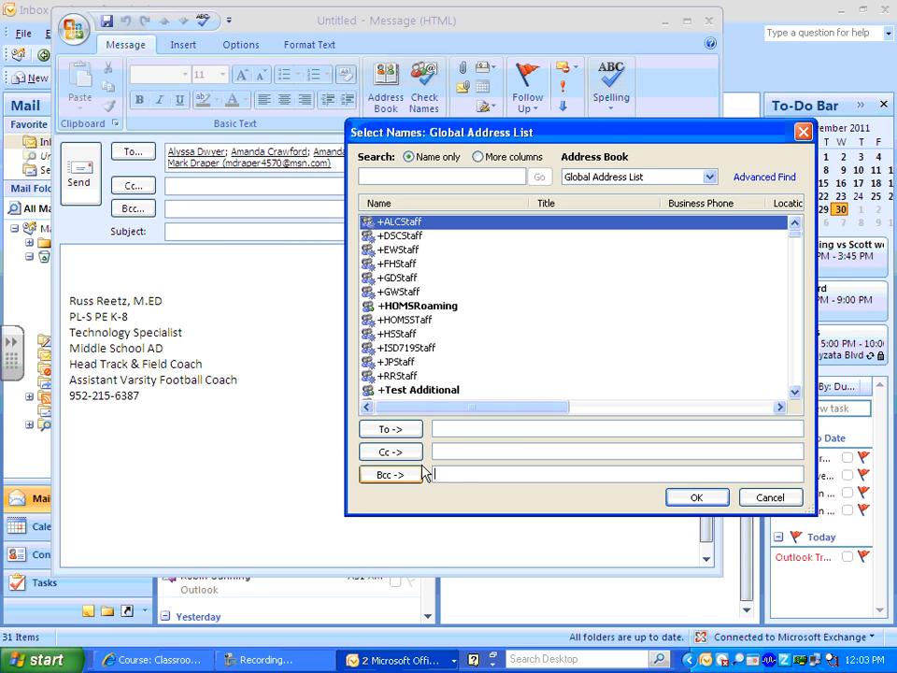
# Put Test list from Contacts in Bcc, expand it to its members, then discard the draft.
pyautogui.click(659, 178)
pyautogui.click(620, 203)
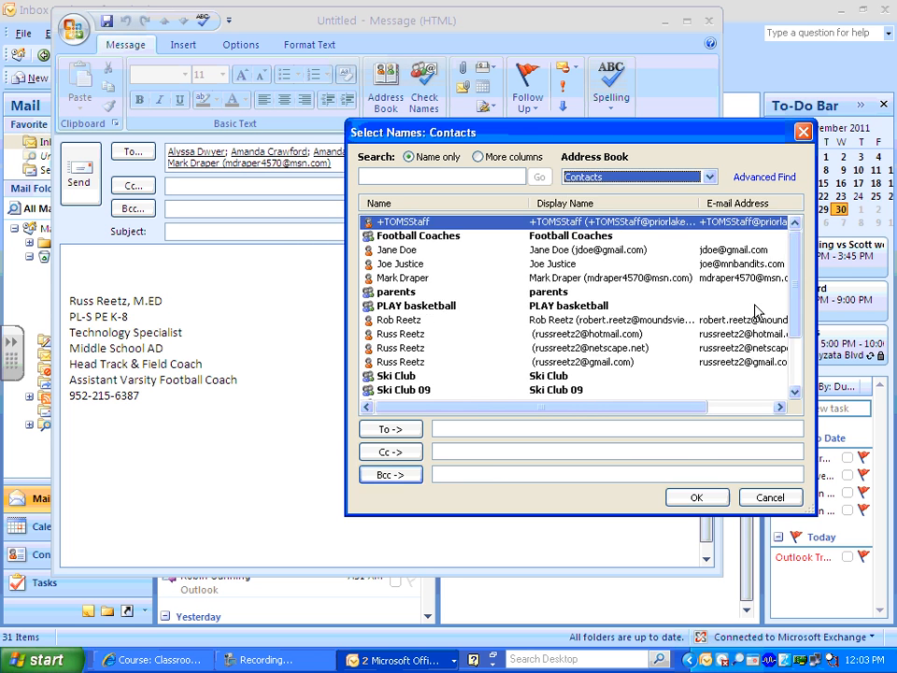
pyautogui.scroll(-2, 792, 293)
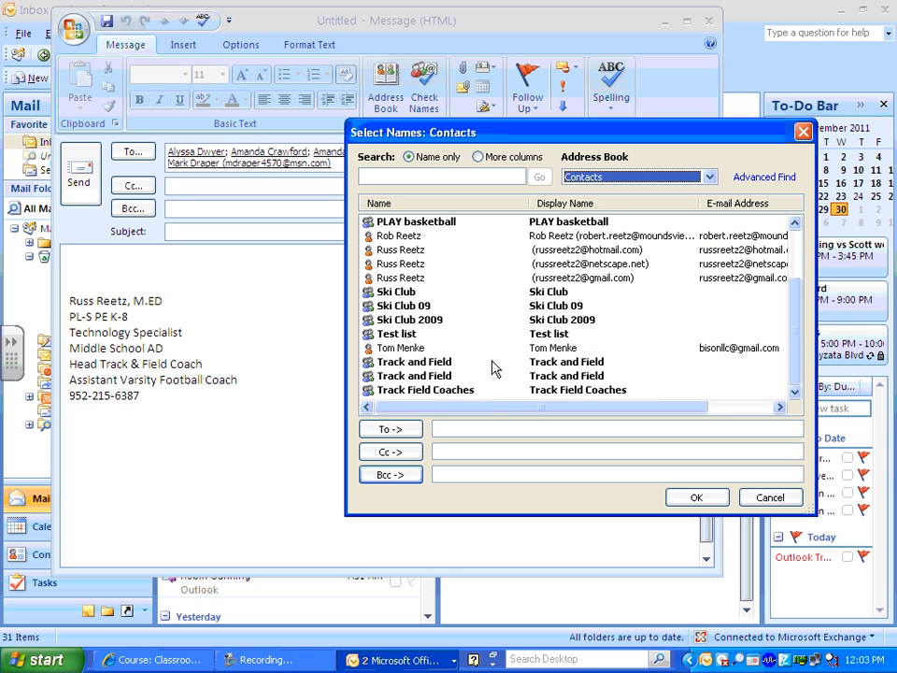
pyautogui.click(377, 335)
pyautogui.click(396, 475)
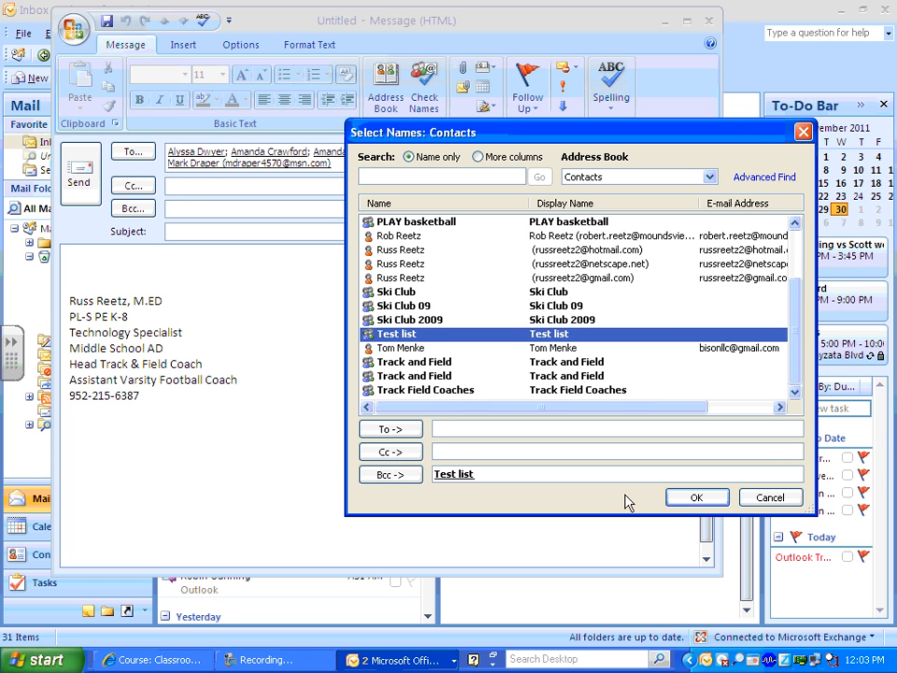
pyautogui.click(696, 497)
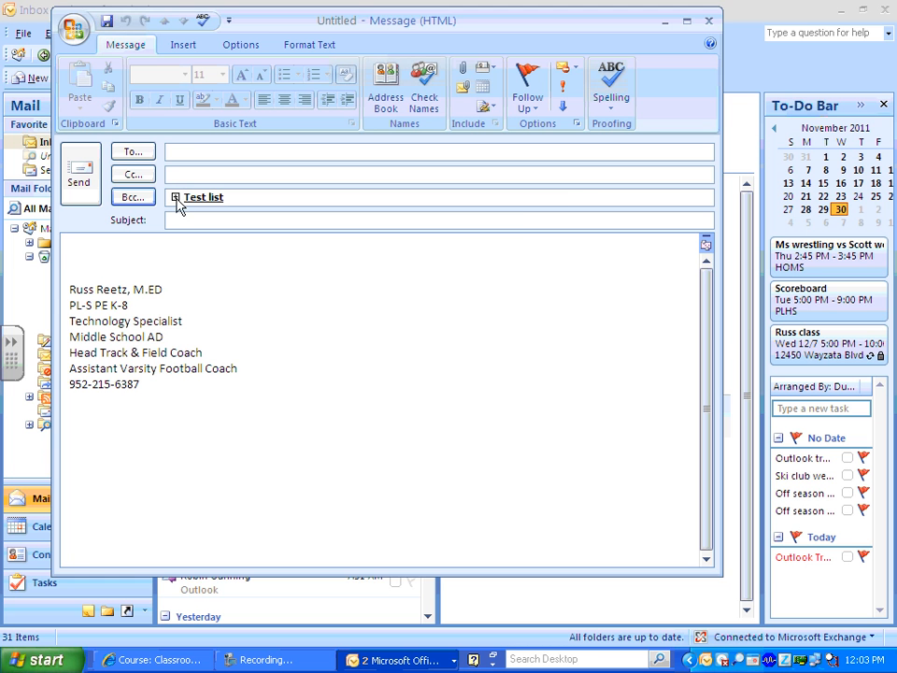
pyautogui.click(176, 198)
pyautogui.click(348, 346)
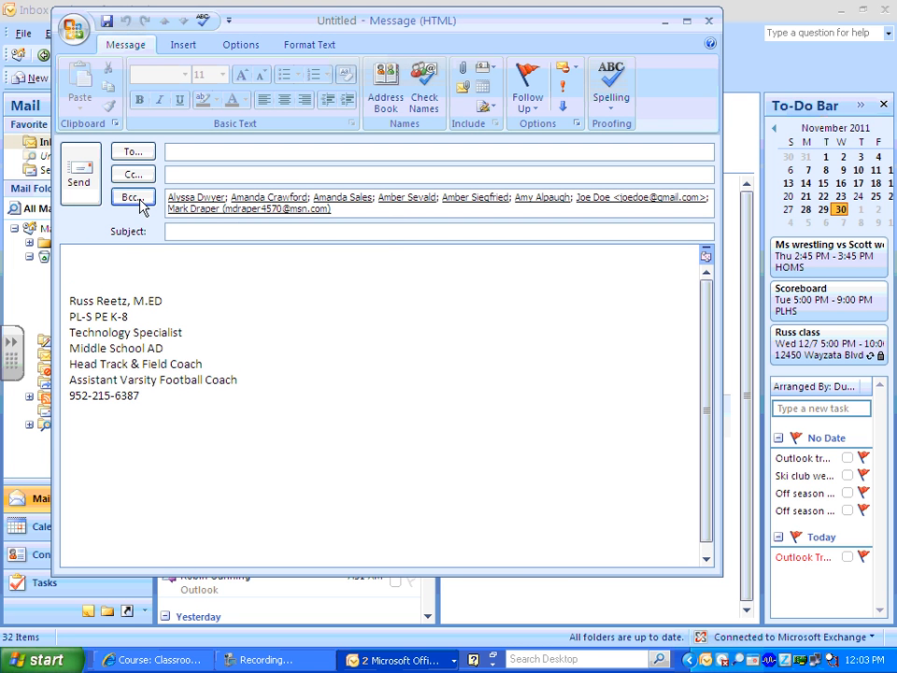
pyautogui.click(707, 20)
pyautogui.click(456, 379)
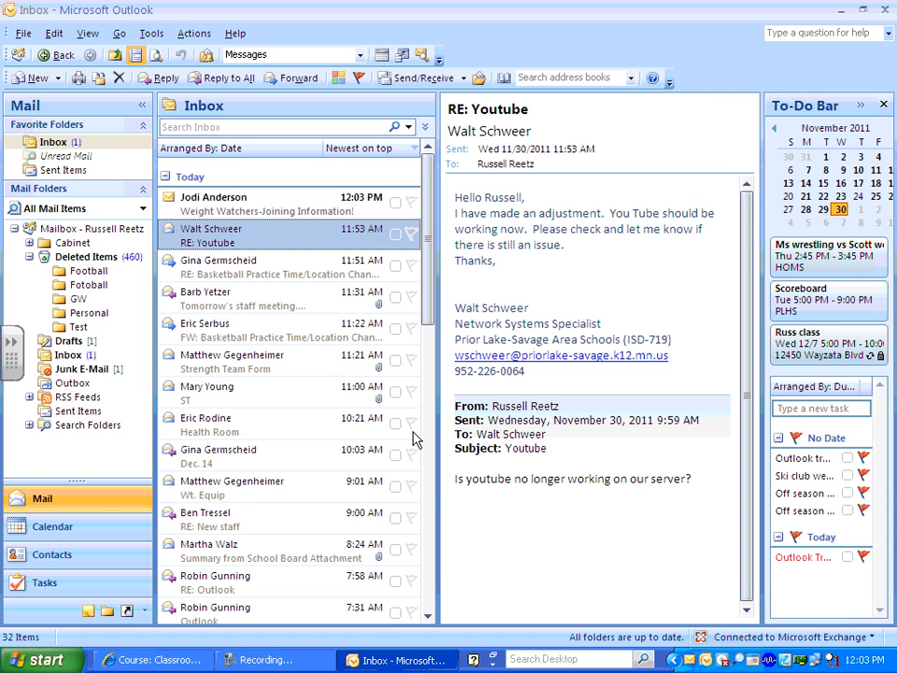
pyautogui.click(86, 524)
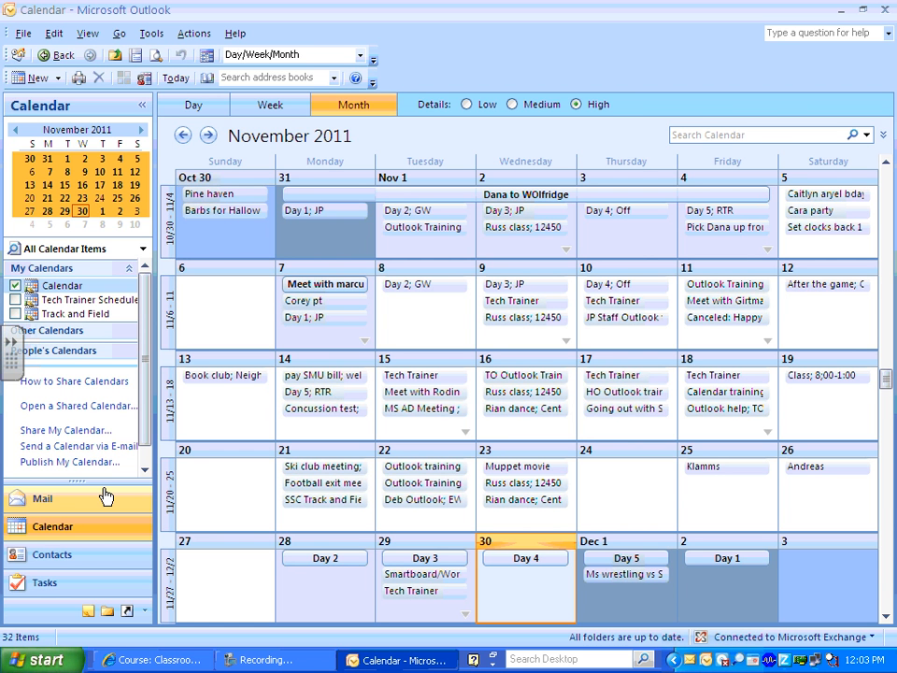
pyautogui.click(512, 104)
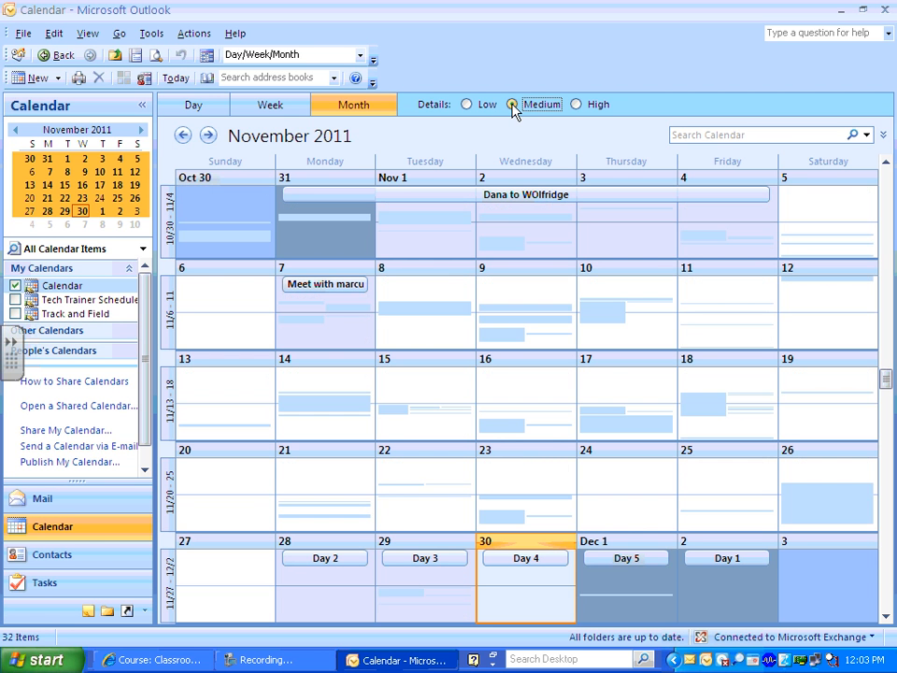
pyautogui.click(466, 106)
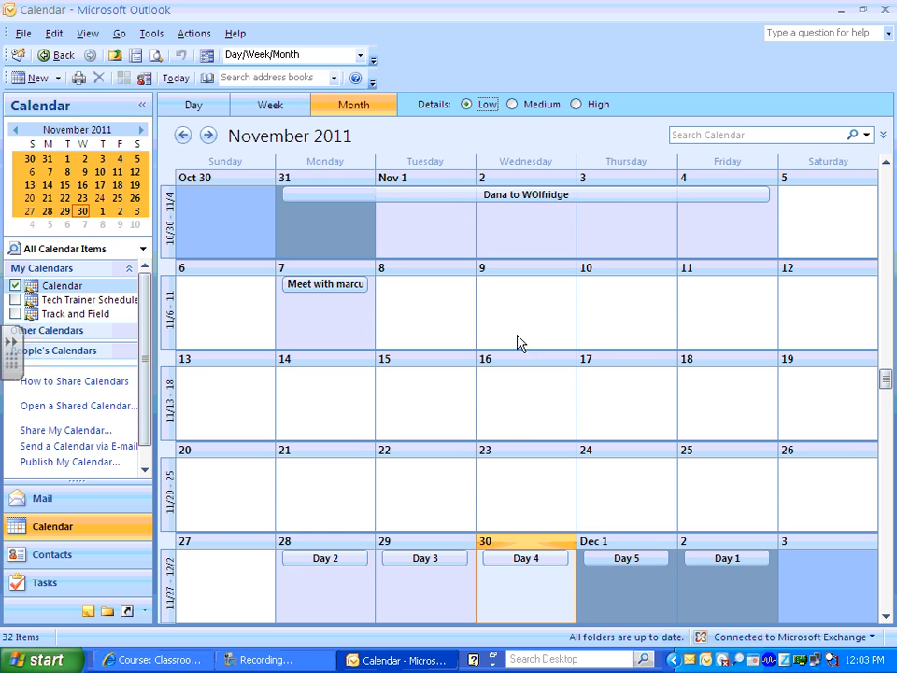
pyautogui.click(512, 104)
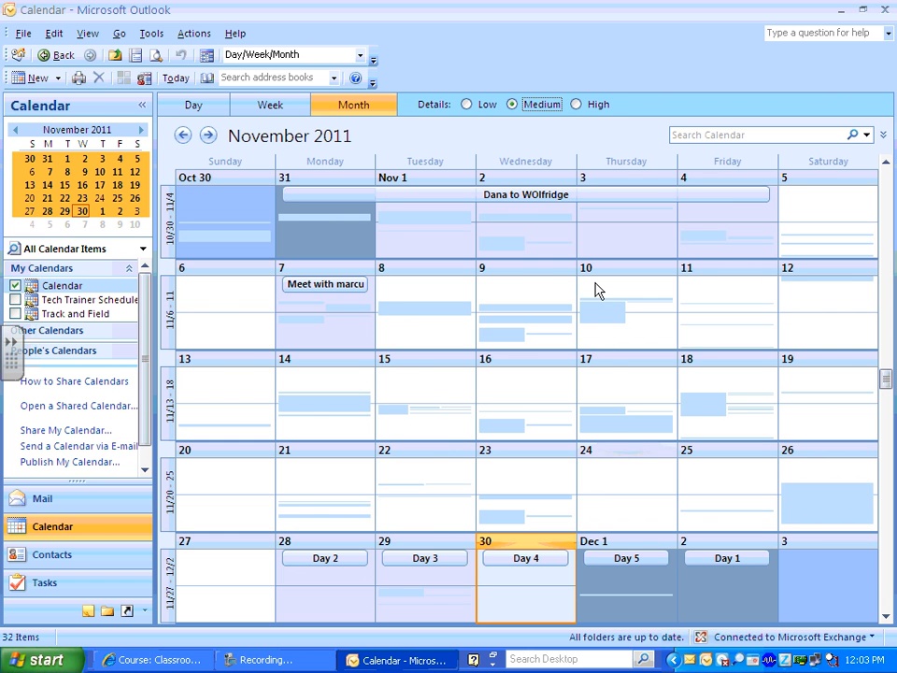
pyautogui.click(576, 104)
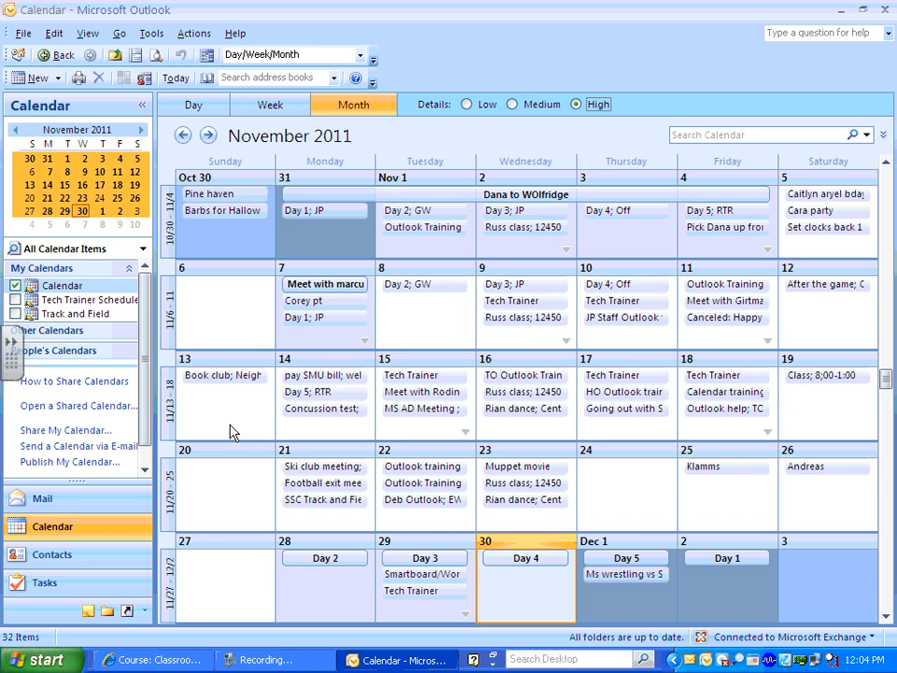
pyautogui.rightClick(49, 293)
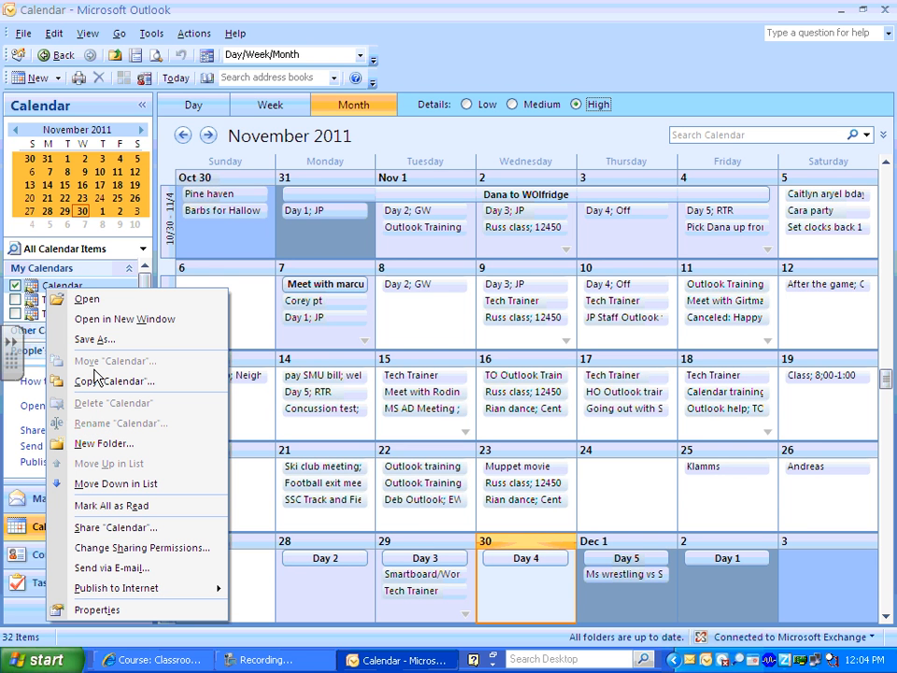
pyautogui.click(116, 528)
pyautogui.click(254, 204)
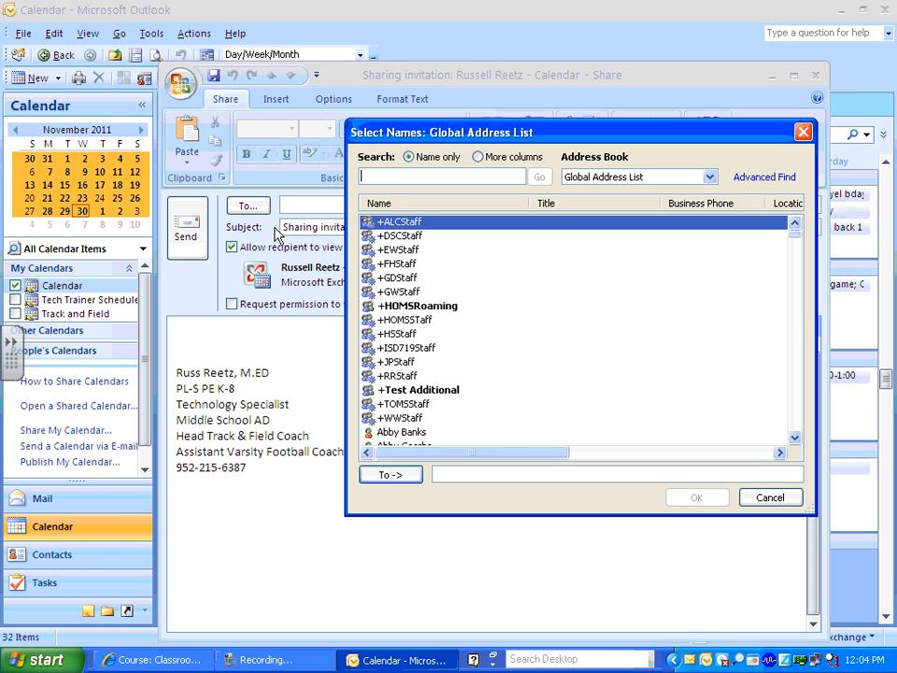
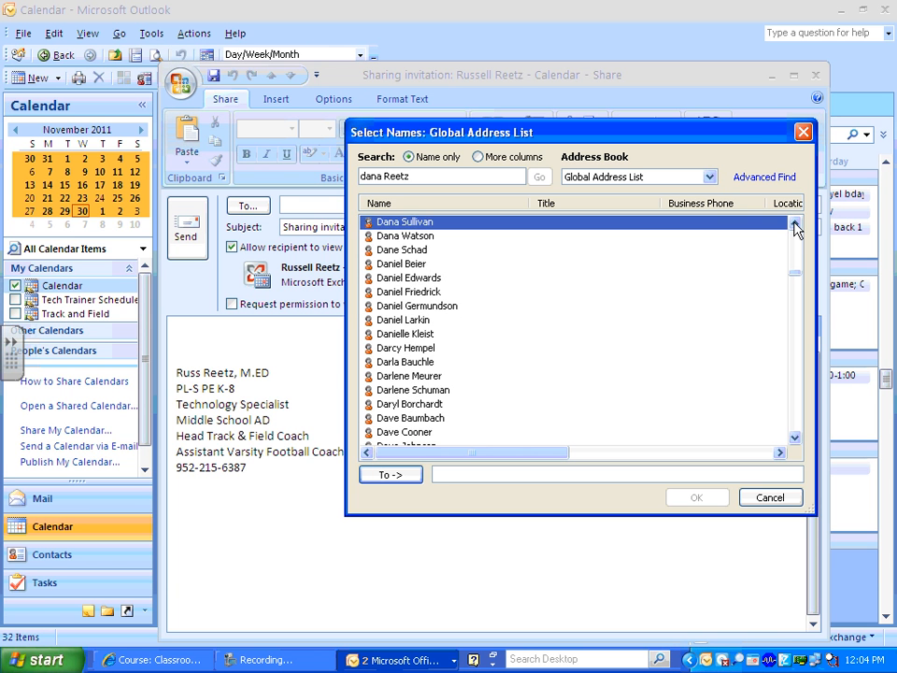
pyautogui.click(794, 224)
pyautogui.click(795, 224)
pyautogui.click(392, 227)
pyautogui.click(400, 237)
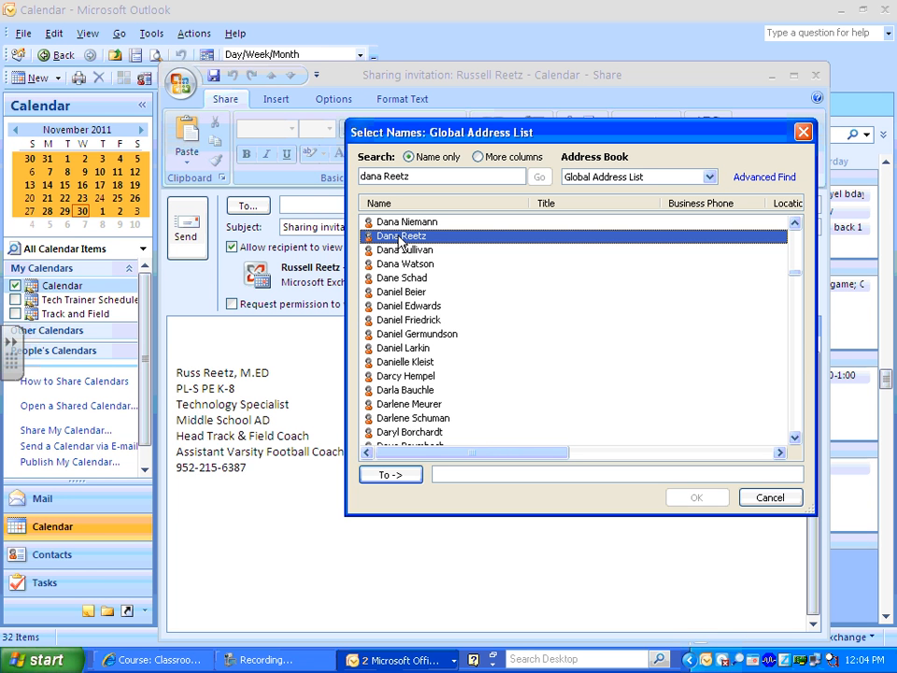
pyautogui.click(709, 177)
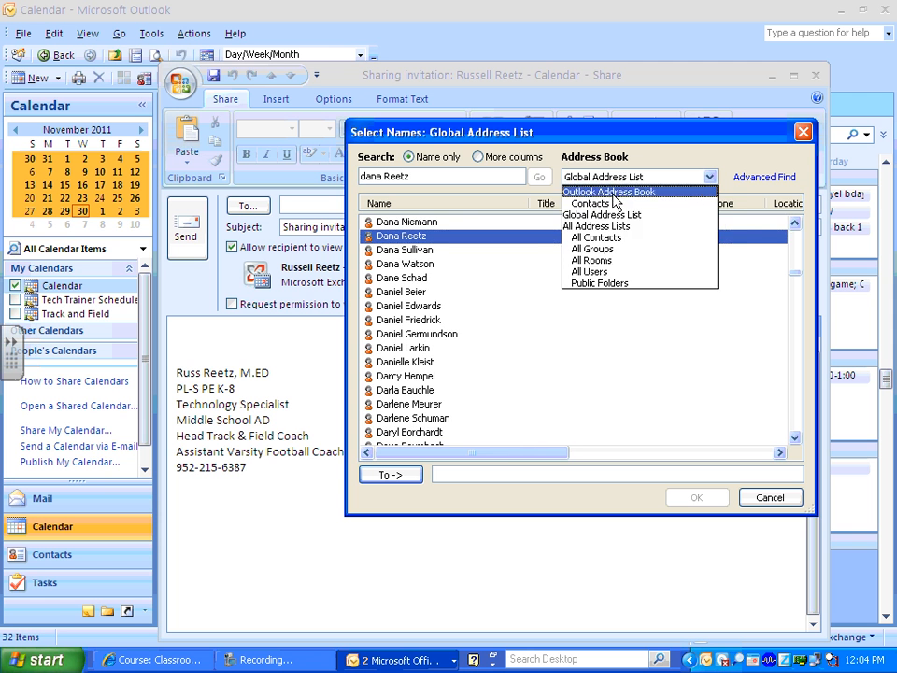
pyautogui.click(614, 202)
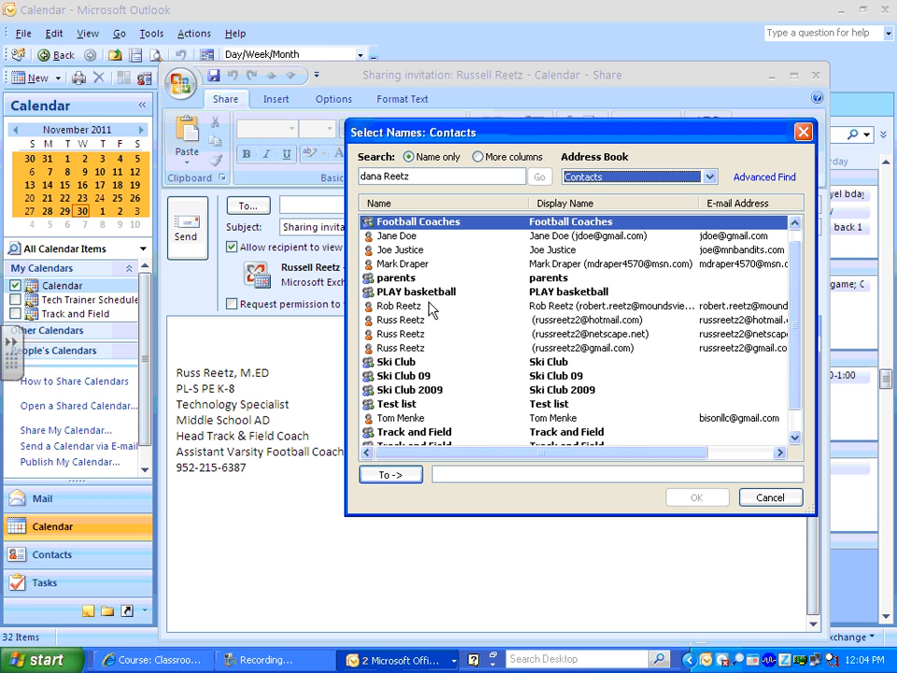
pyautogui.click(402, 266)
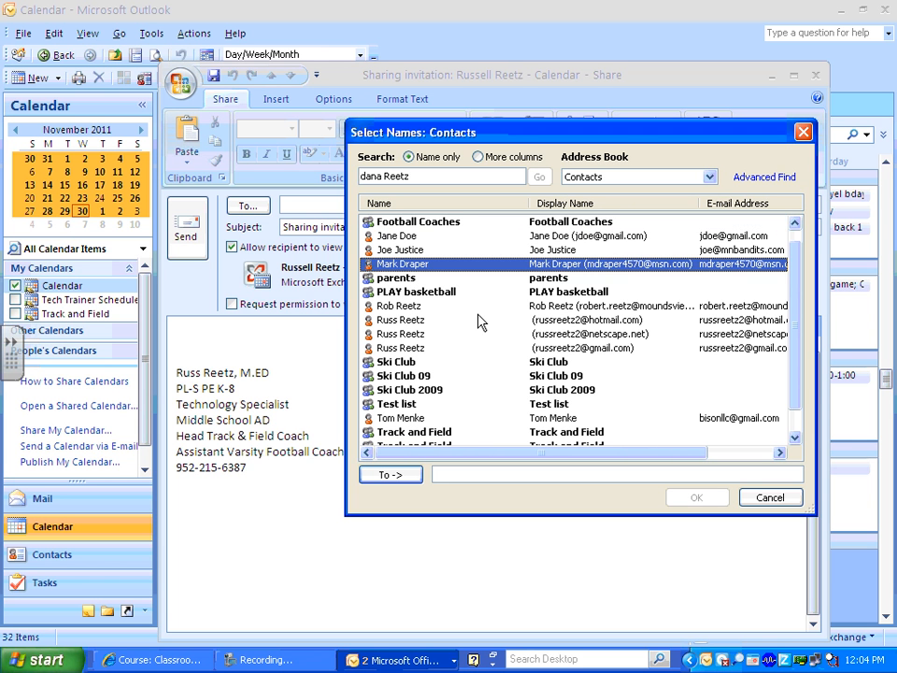
pyautogui.click(802, 131)
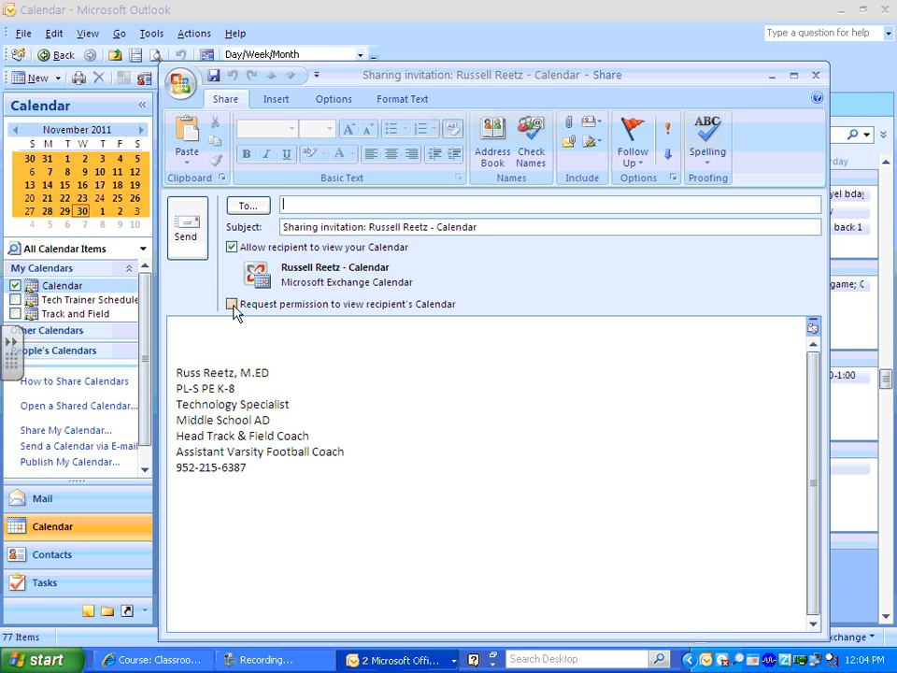
pyautogui.click(816, 75)
# Add the colleague to the Calendar's sharing permissions with Create subfolders ticked, and apply.
pyautogui.rightClick(75, 291)
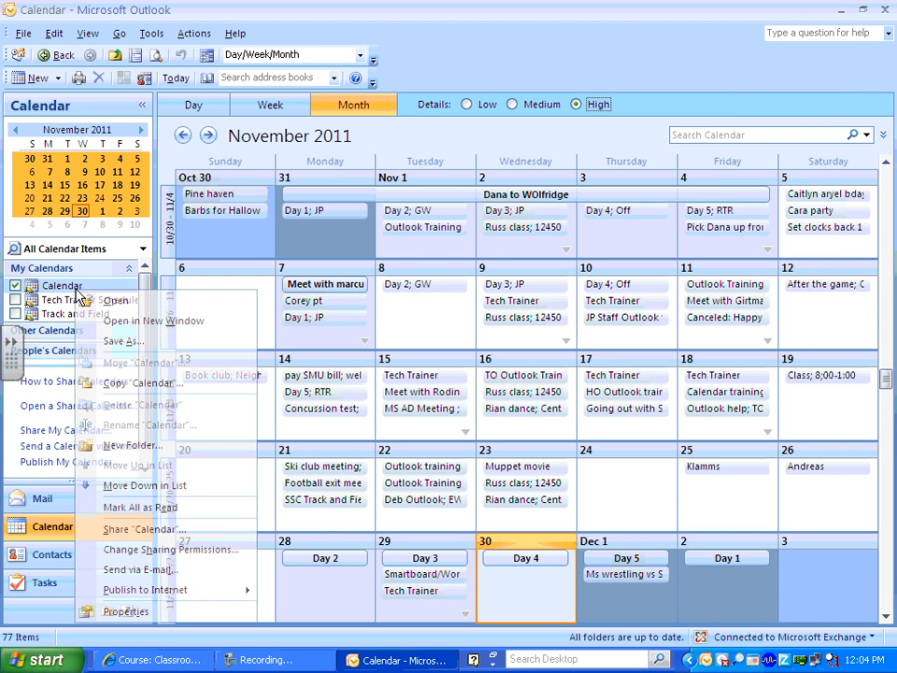
pyautogui.click(156, 552)
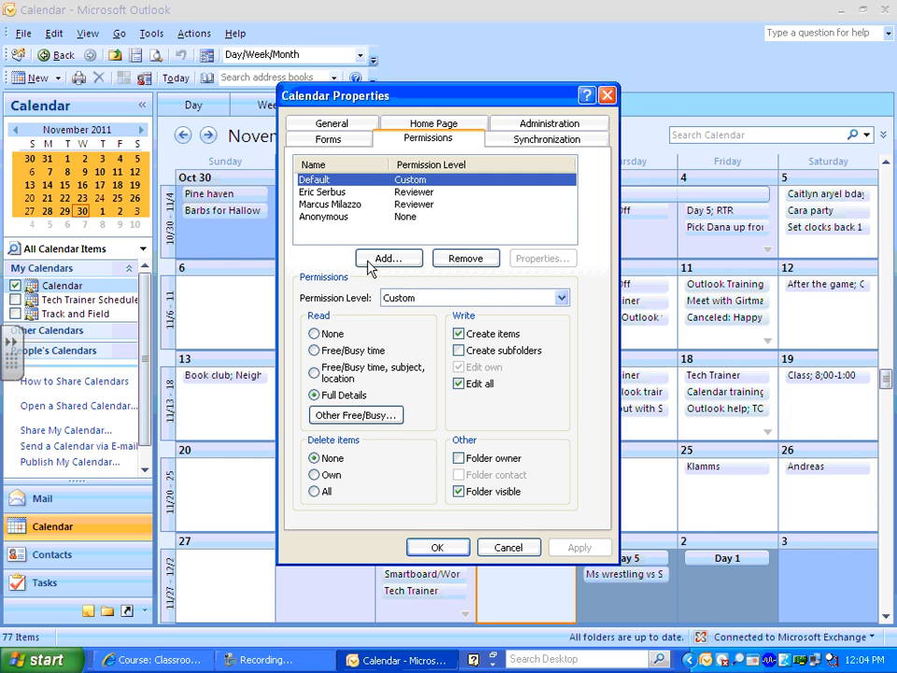
pyautogui.click(383, 258)
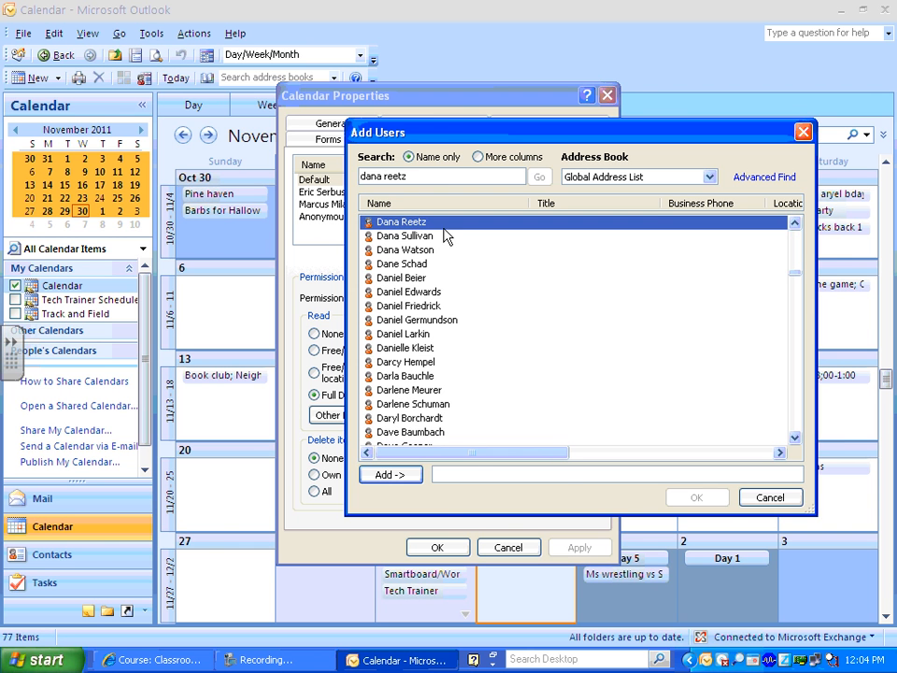
pyautogui.click(404, 474)
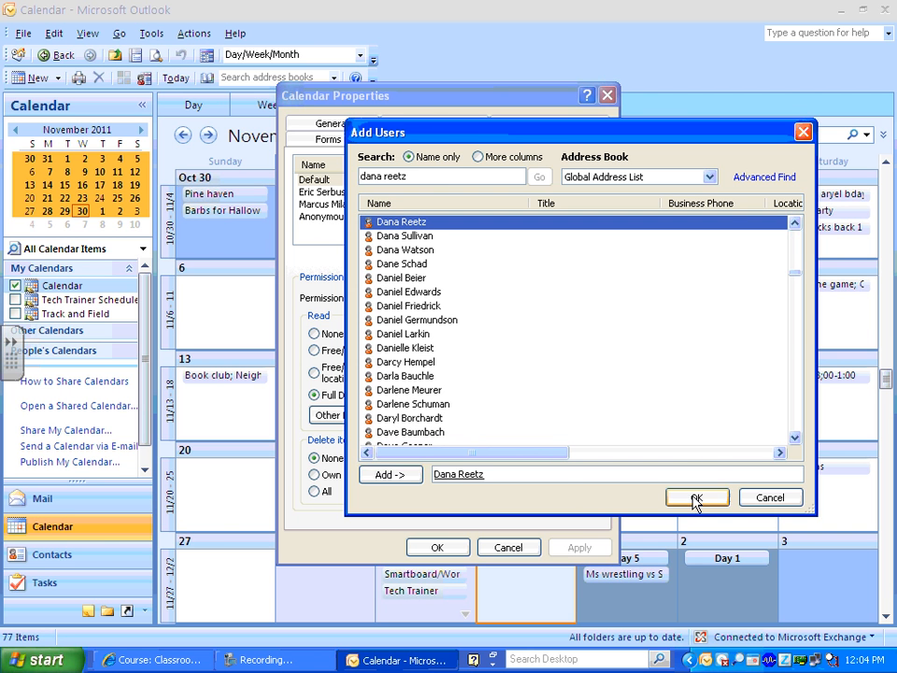
pyautogui.click(696, 498)
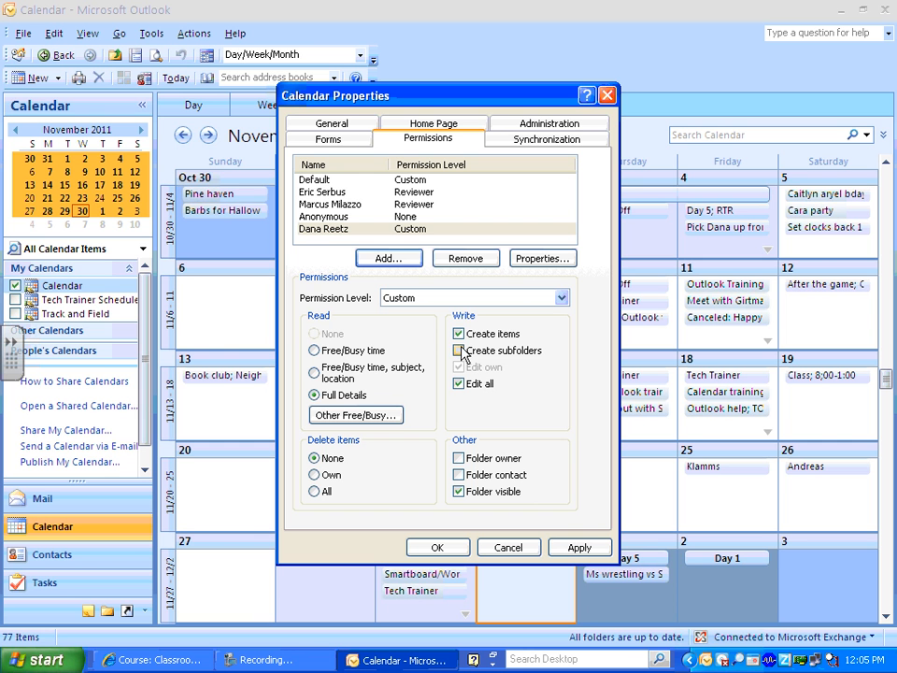
pyautogui.click(459, 351)
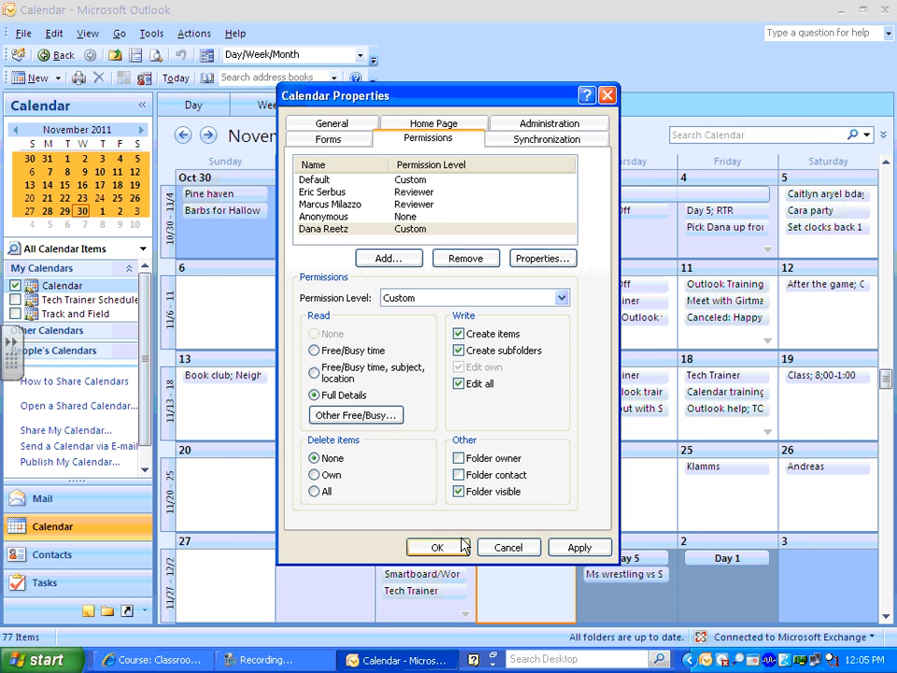
pyautogui.click(578, 550)
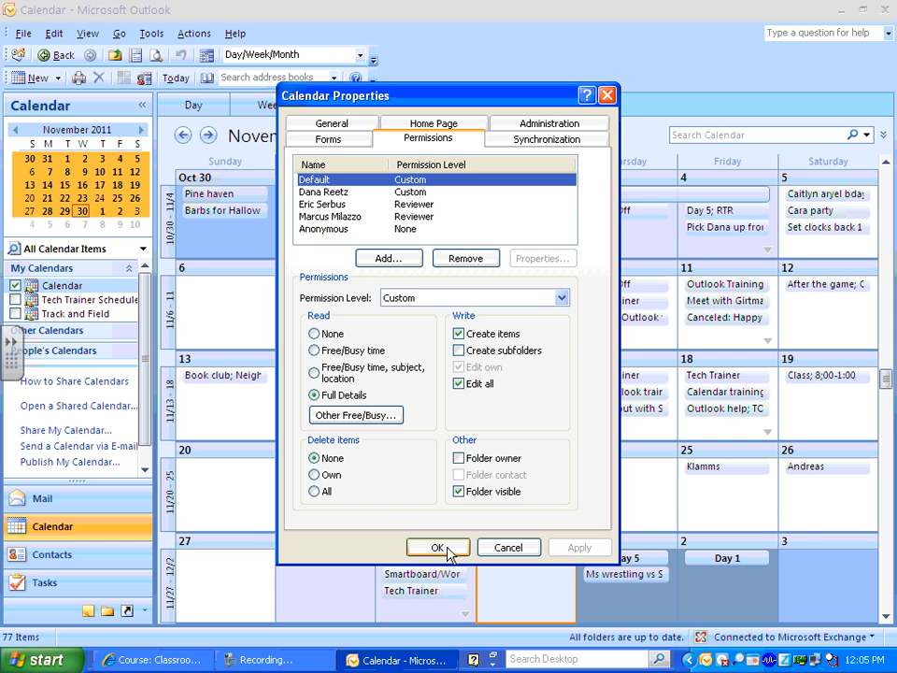
pyautogui.click(452, 548)
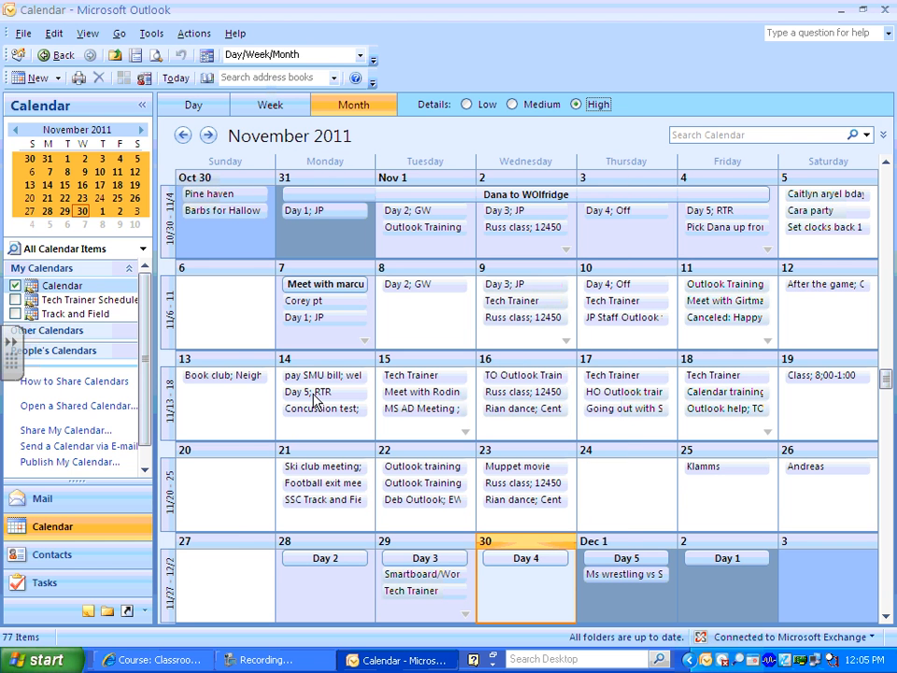
pyautogui.rightClick(65, 291)
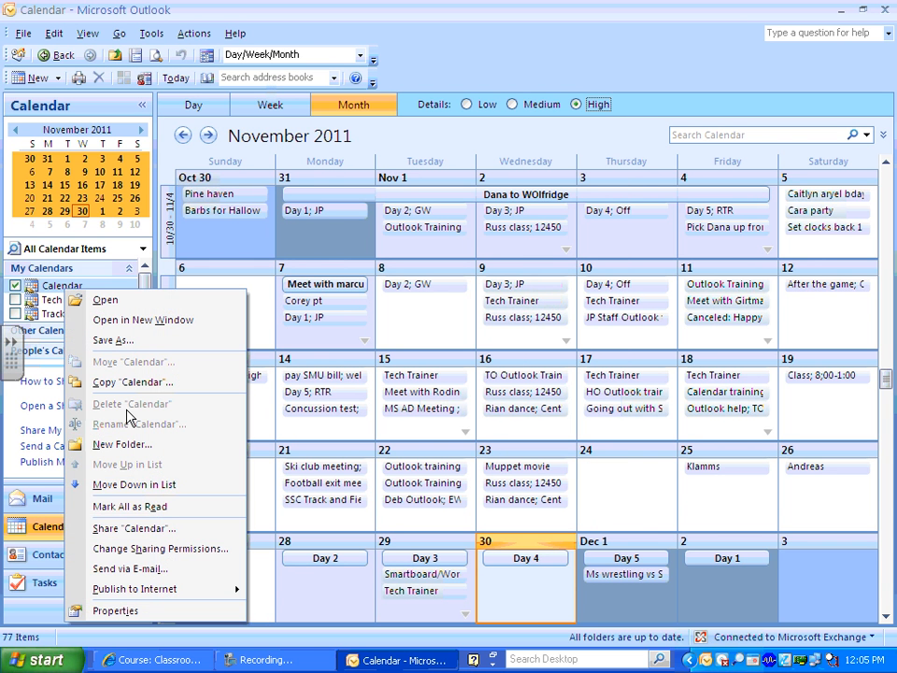
pyautogui.click(165, 531)
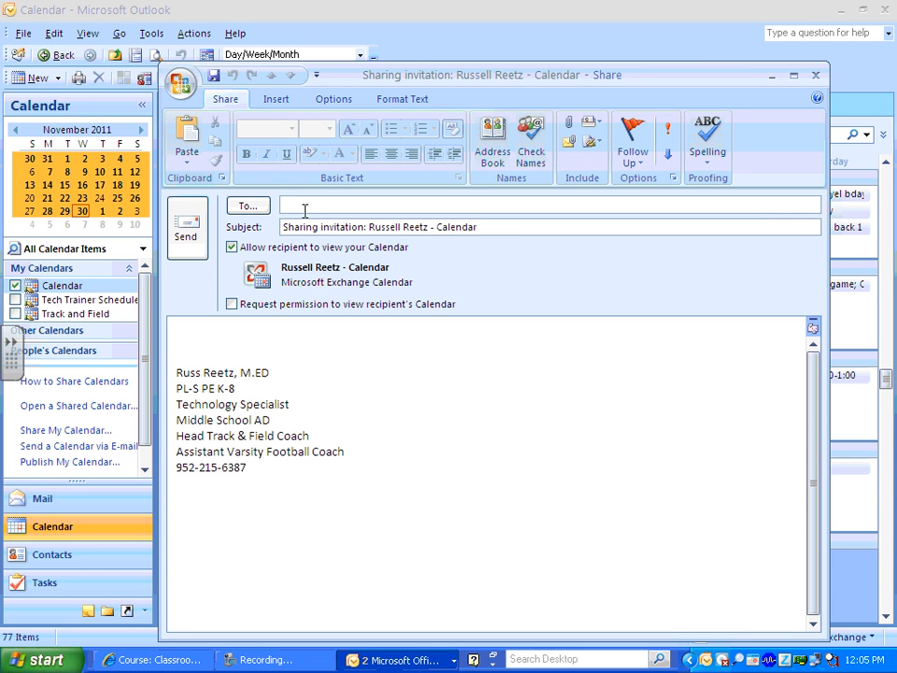
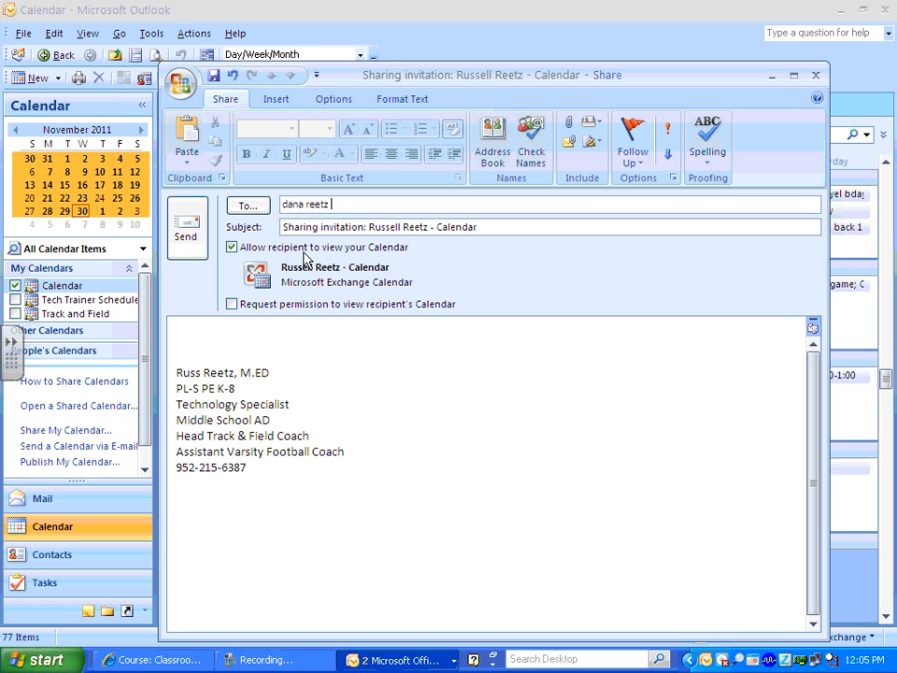
pyautogui.click(272, 340)
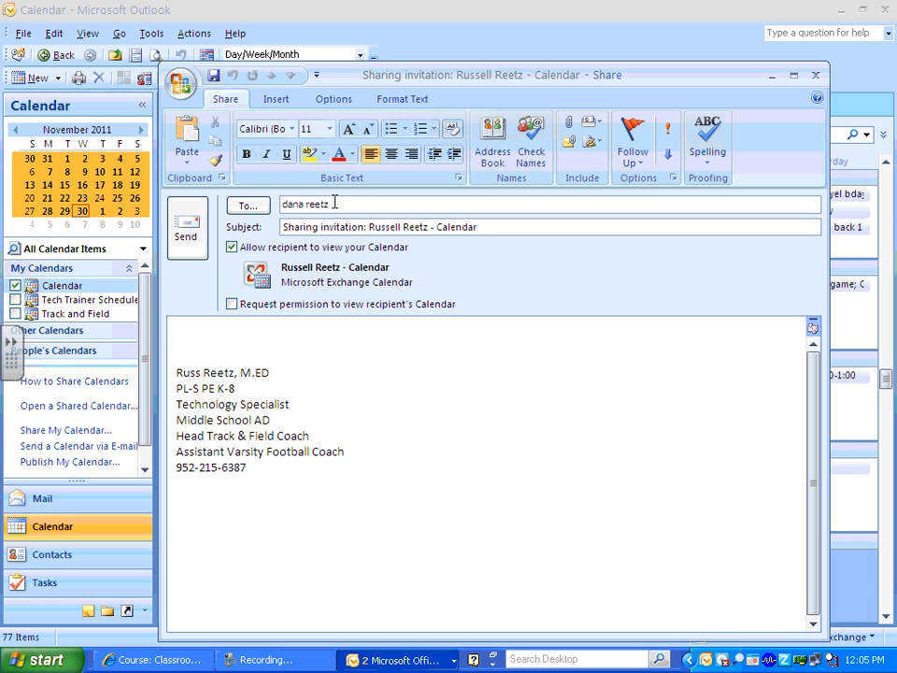
pyautogui.moveTo(327, 204); pyautogui.dragTo(285, 208)
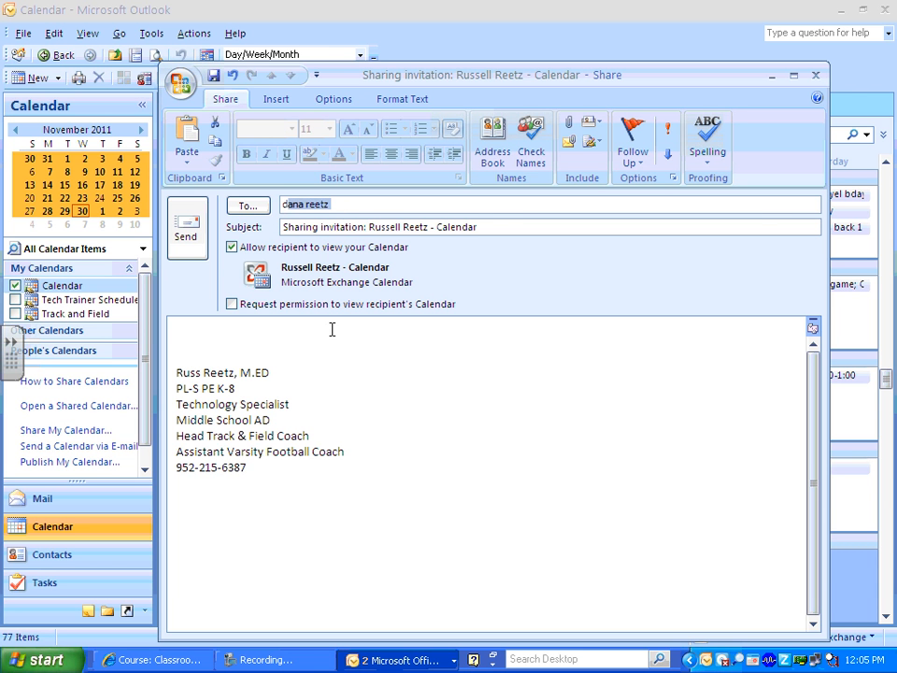
pyautogui.click(307, 343)
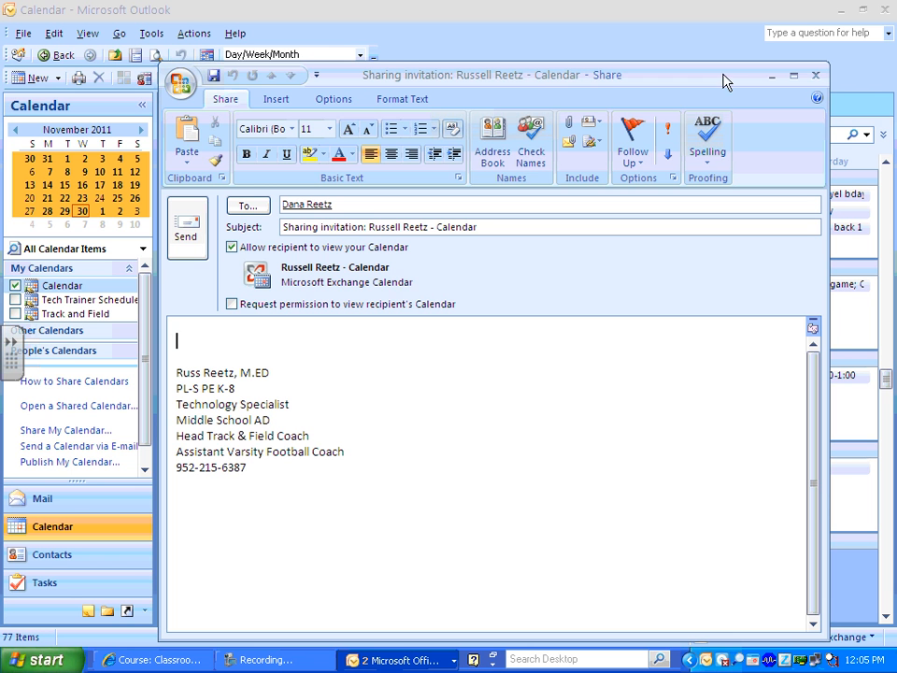
pyautogui.click(817, 77)
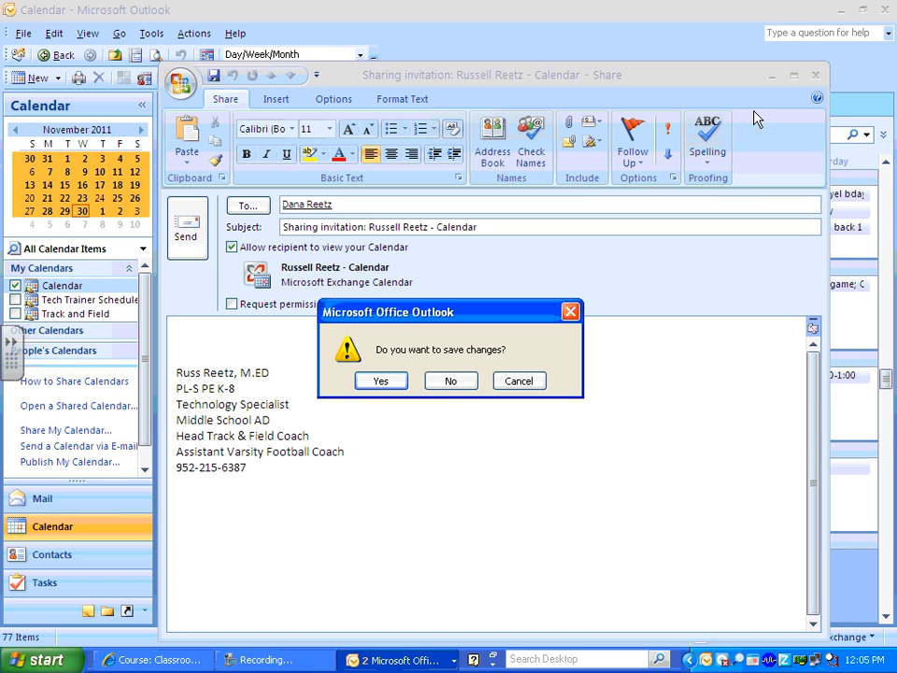
pyautogui.click(455, 381)
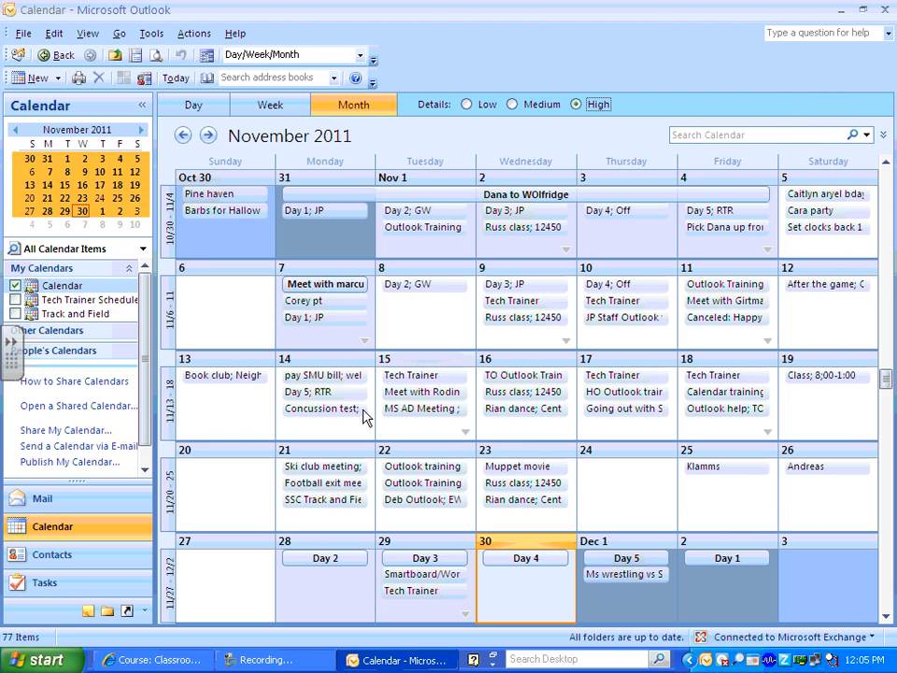
# Toggle Tech Trainer Schedule, Track and Field and the main Calendar between overlay and side-by-side views.
pyautogui.click(15, 299)
pyautogui.click(15, 285)
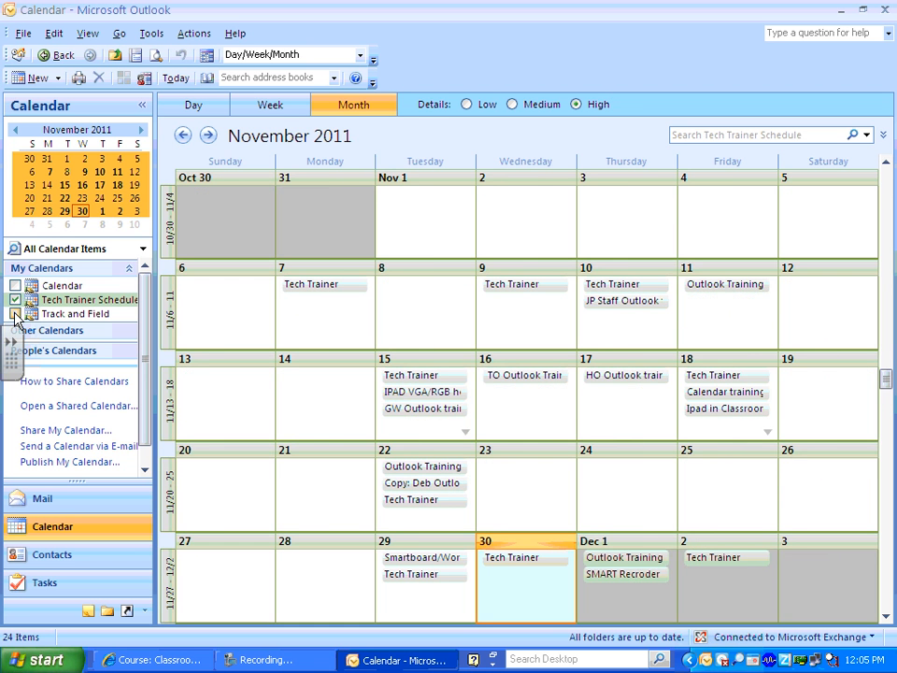
pyautogui.click(15, 312)
pyautogui.click(15, 285)
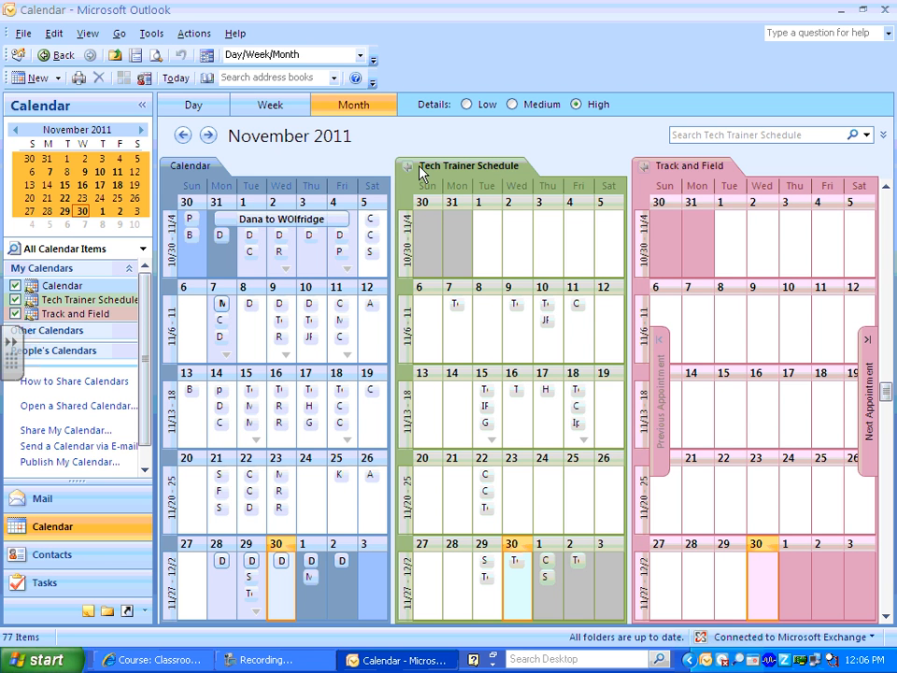
pyautogui.click(408, 166)
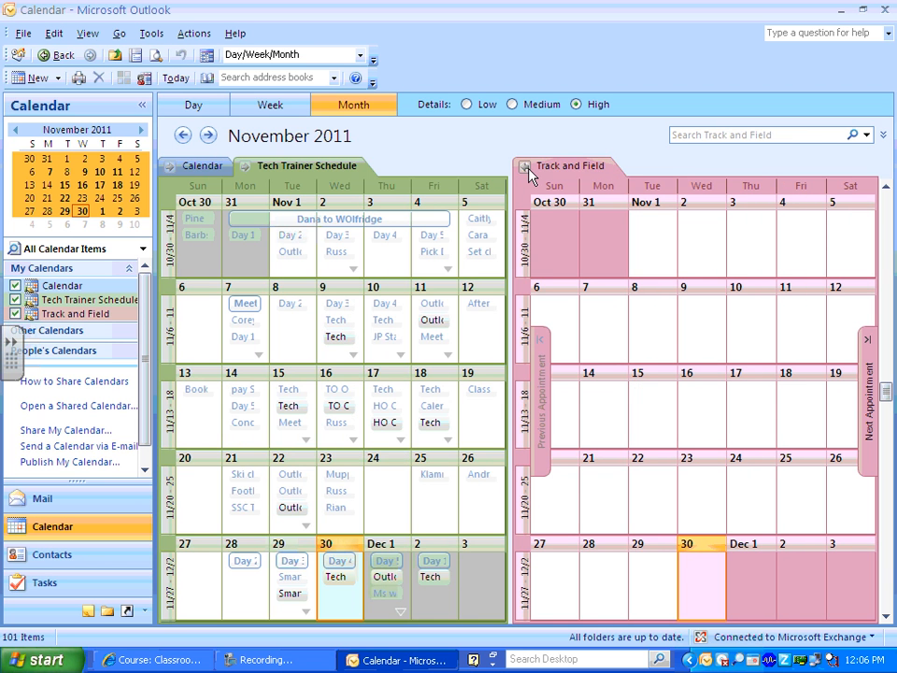
pyautogui.click(526, 168)
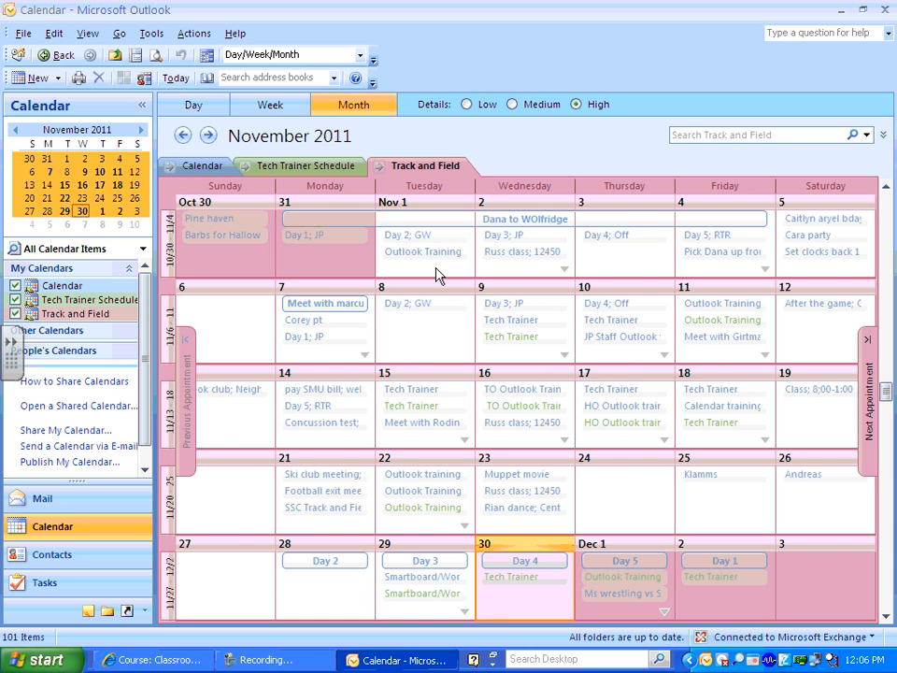
pyautogui.click(380, 166)
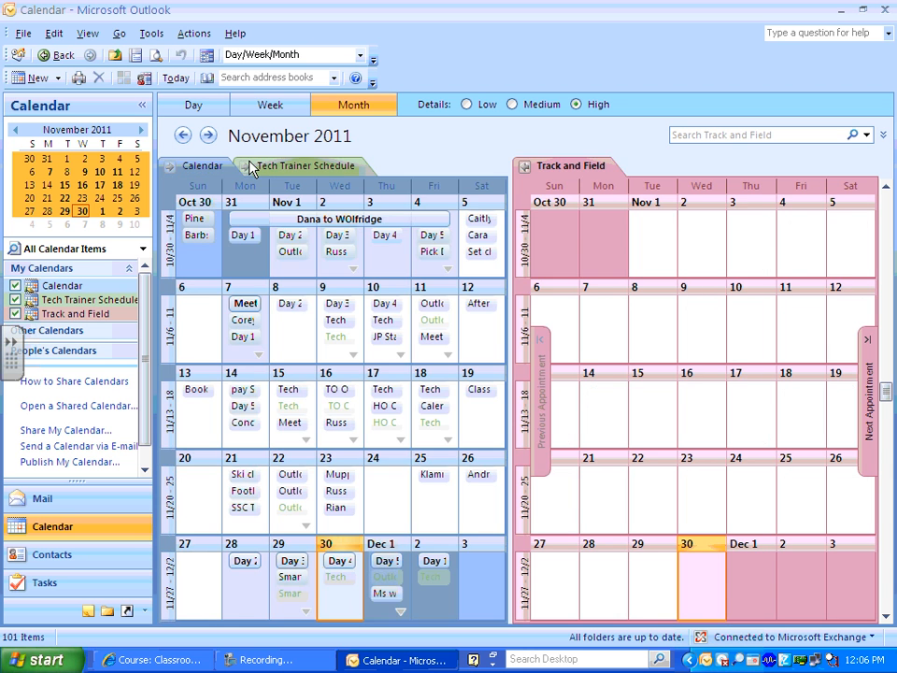
pyautogui.click(248, 166)
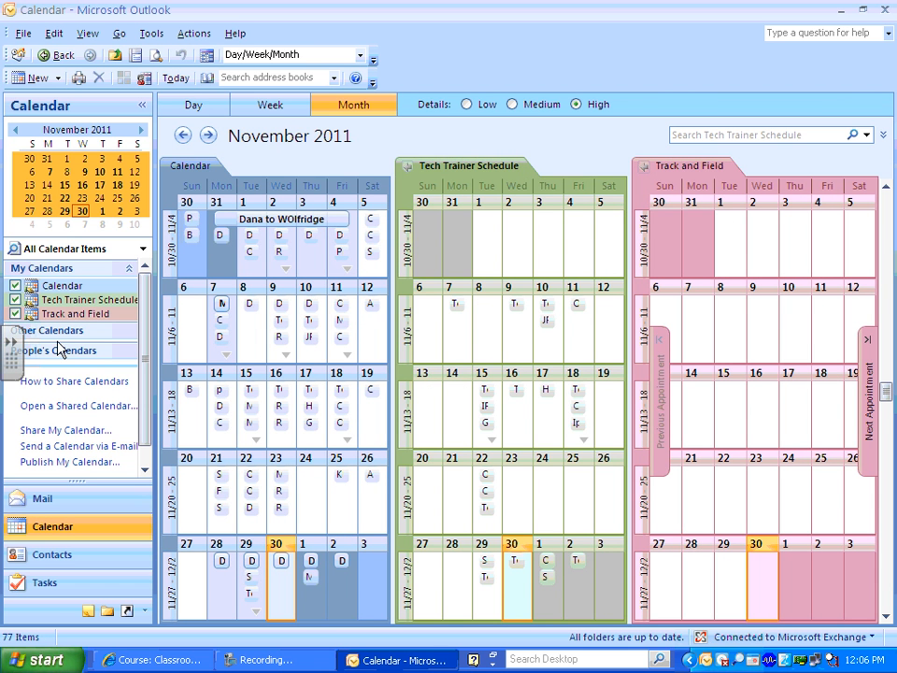
# Hide the main Calendar and Tech Trainer Schedule so only Track and Field shows.
pyautogui.click(15, 285)
pyautogui.click(15, 299)
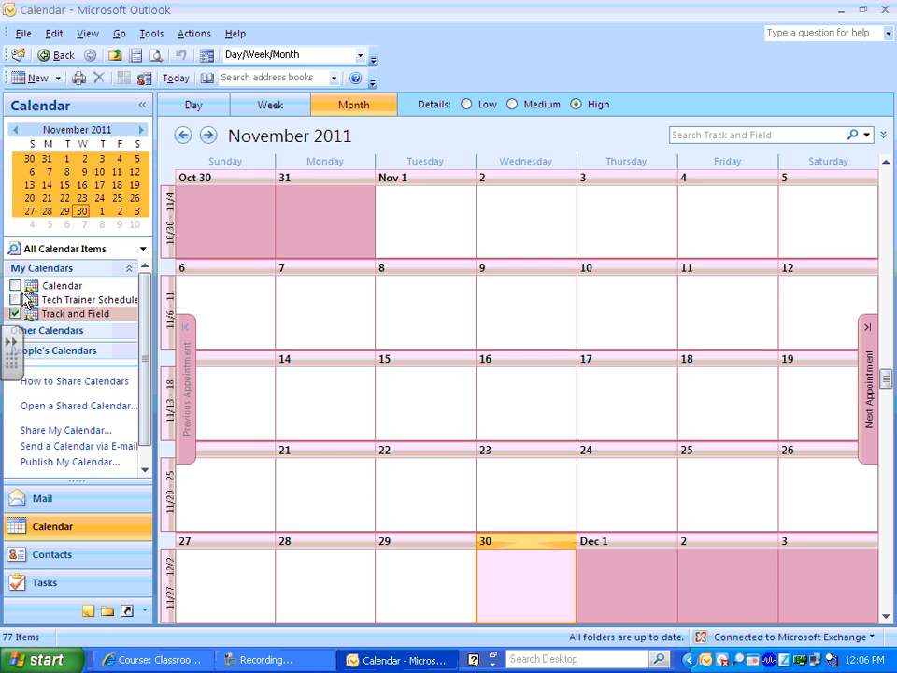
pyautogui.click(58, 79)
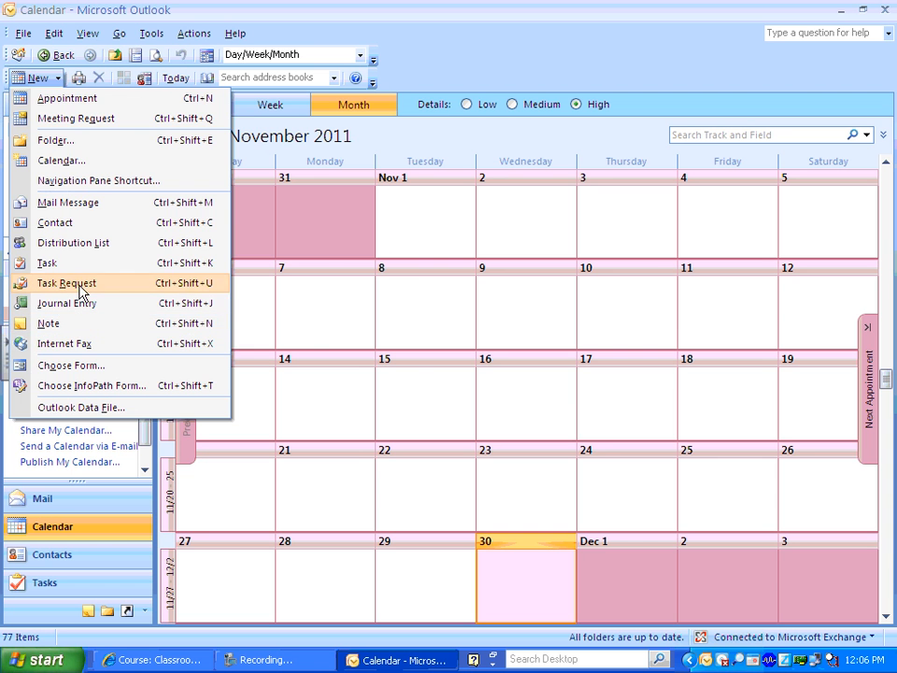
# Create a calendar named Football for Calendar Items and check it to display it.
pyautogui.click(62, 160)
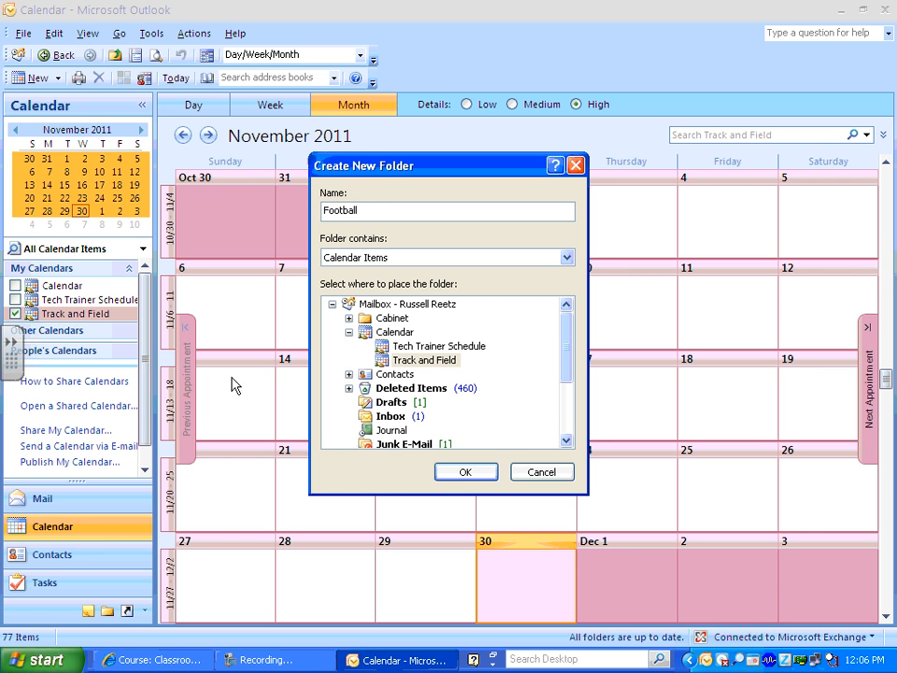
pyautogui.click(461, 473)
pyautogui.click(61, 330)
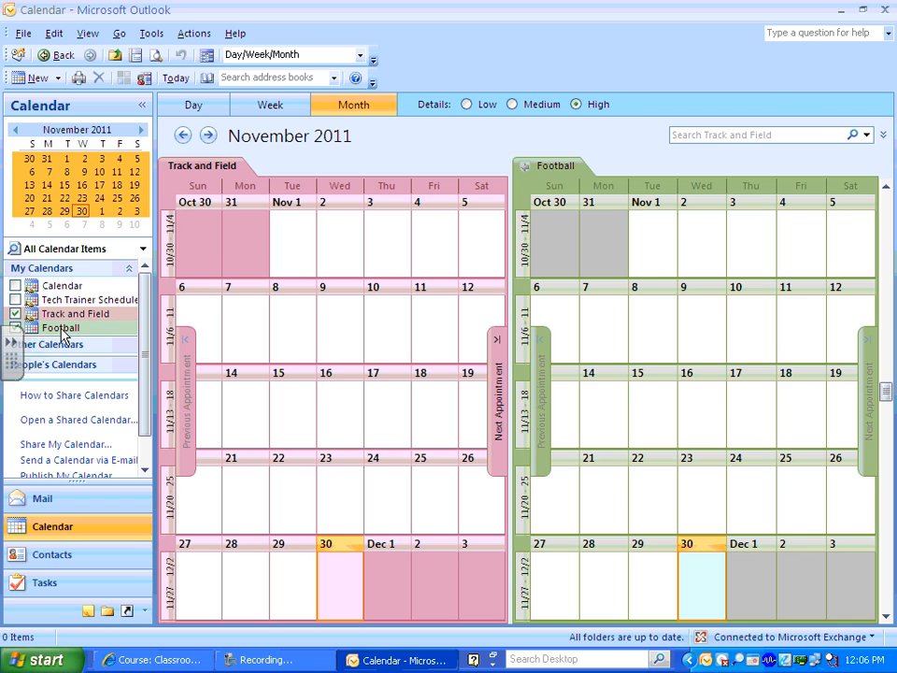
# Show only Football and start a November 8 event titled 'Post Season Meeting' at PLHS 292.
pyautogui.click(15, 314)
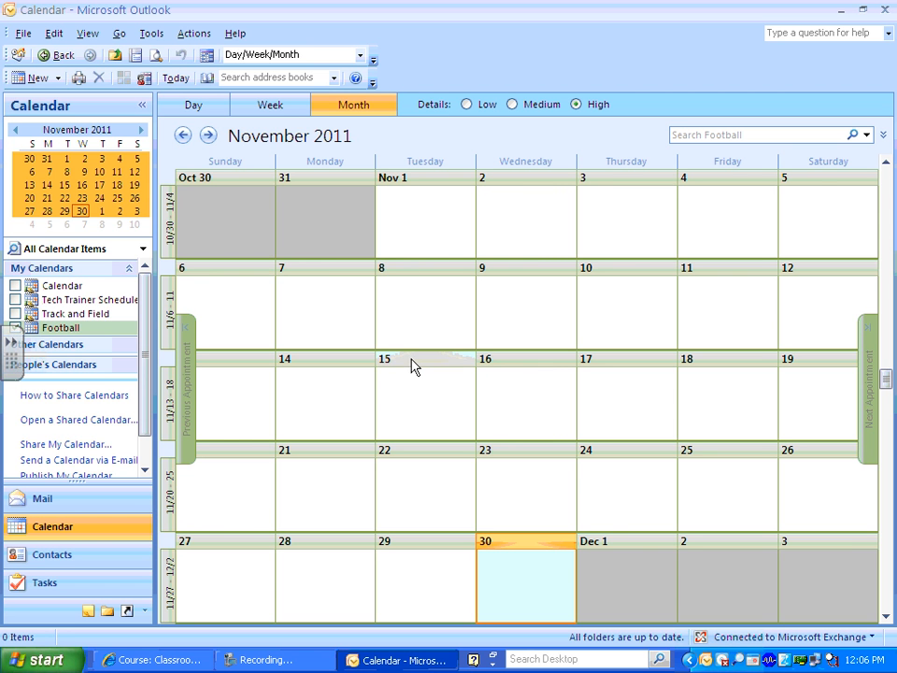
pyautogui.doubleClick(408, 300)
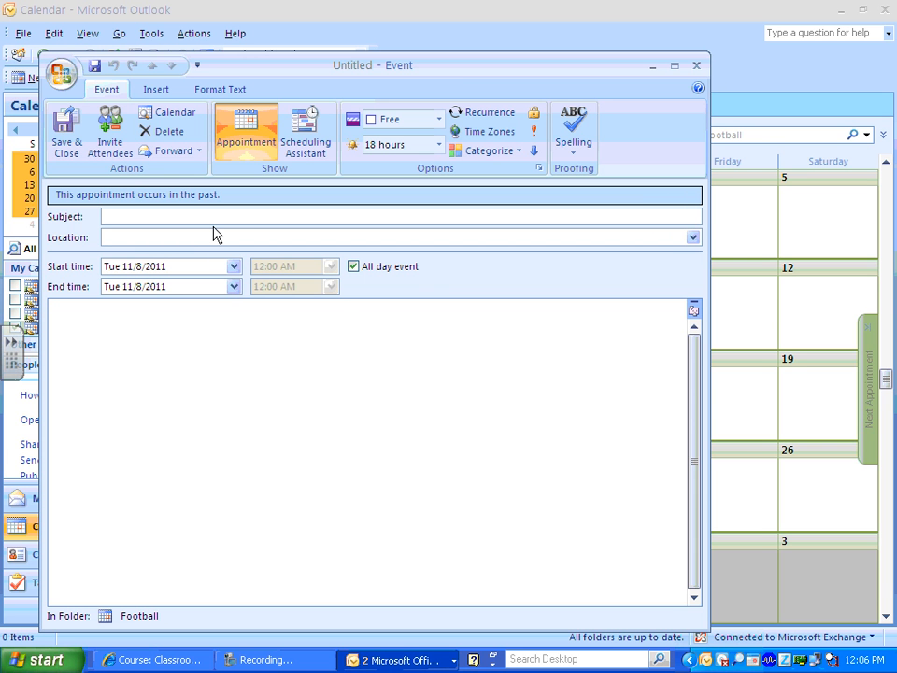
pyautogui.press('BackSpace')
pyautogui.press('BackSpace')
pyautogui.press('BackSpace')
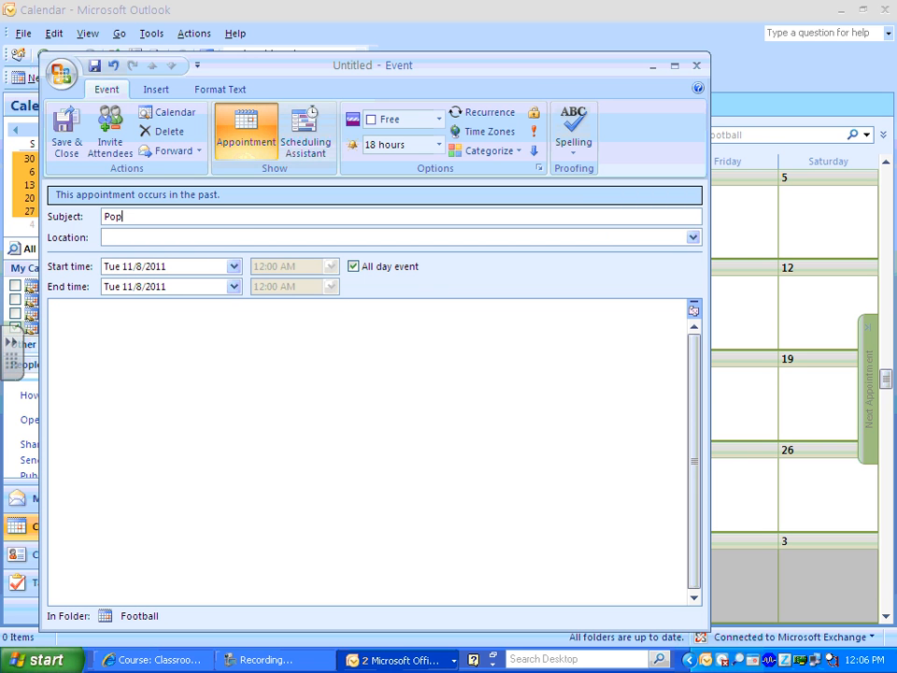
pyautogui.write('ost Season Meeting')
pyautogui.click(214, 235)
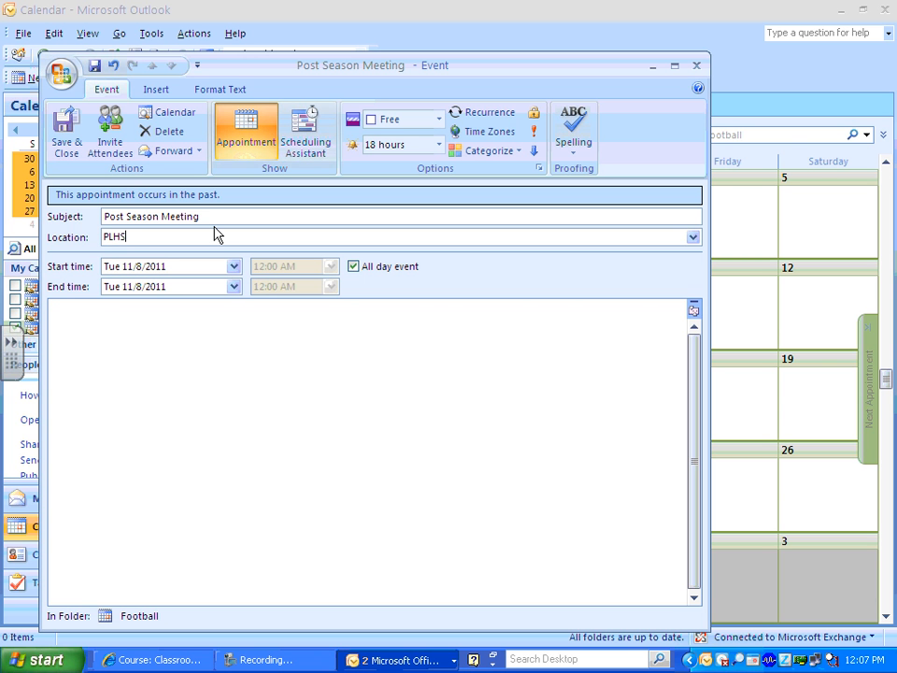
# Change it from all-day to a 3:00–3:30 PM meeting and save it.
pyautogui.click(355, 266)
pyautogui.click(330, 266)
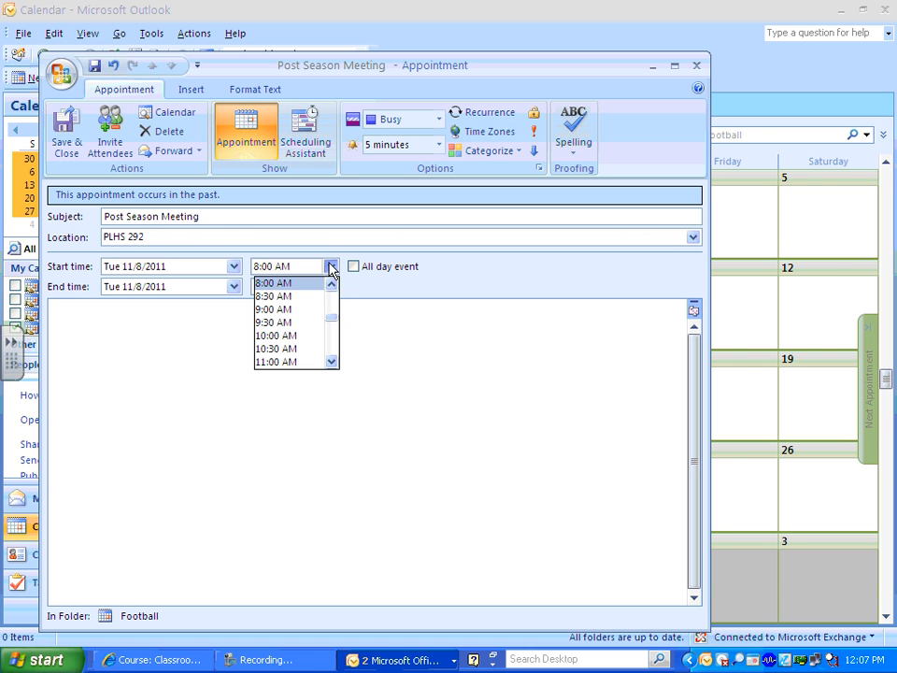
pyautogui.click(331, 364)
pyautogui.click(331, 364)
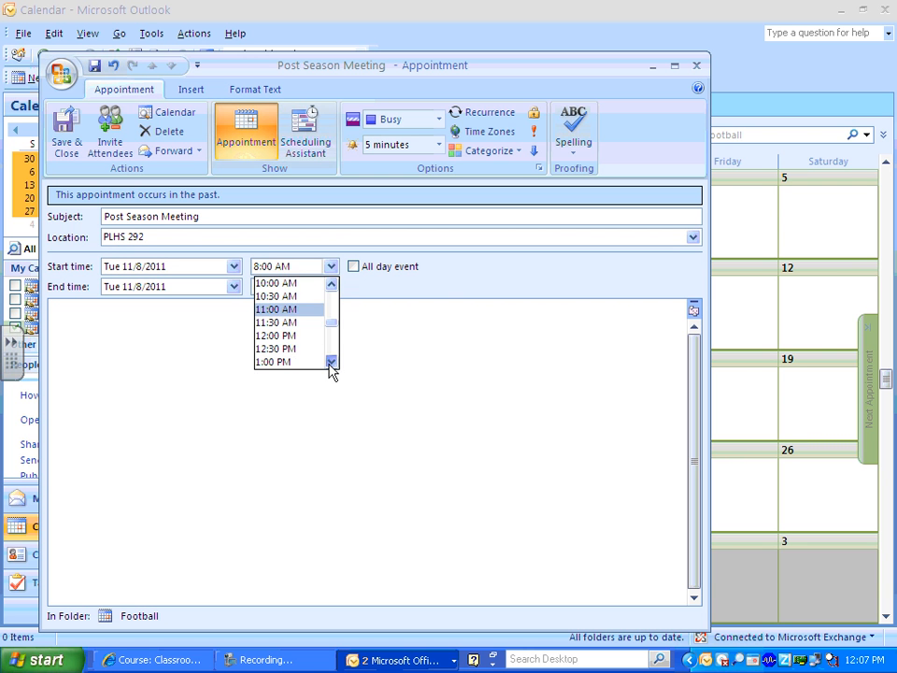
pyautogui.click(332, 364)
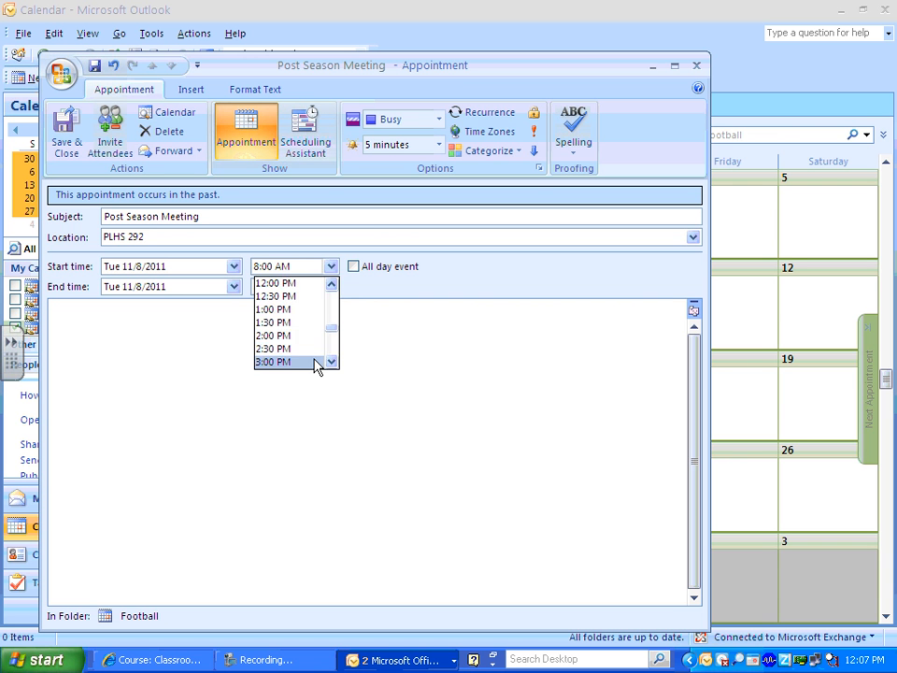
pyautogui.click(321, 361)
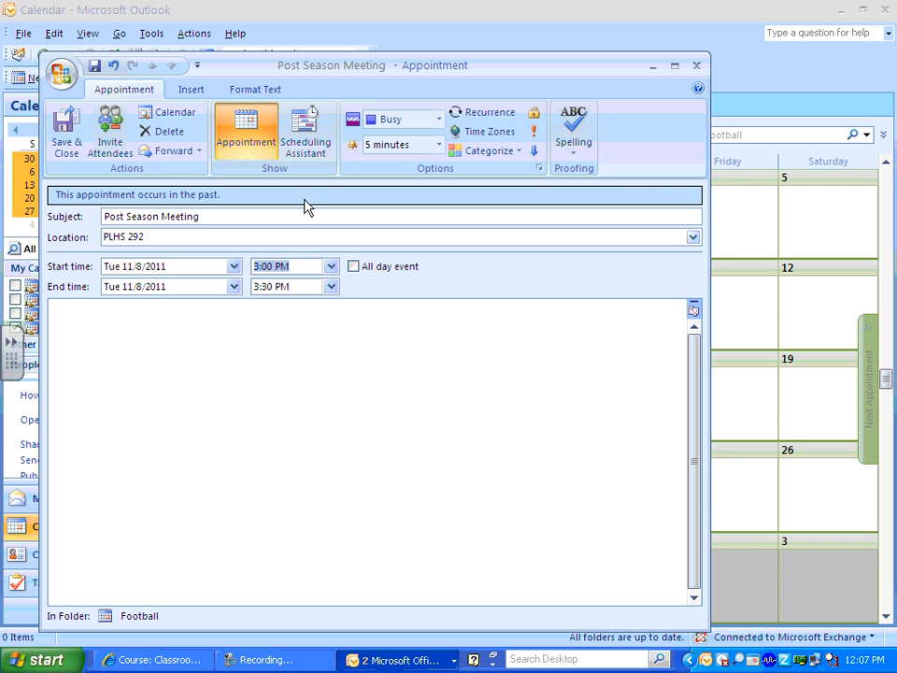
pyautogui.click(68, 140)
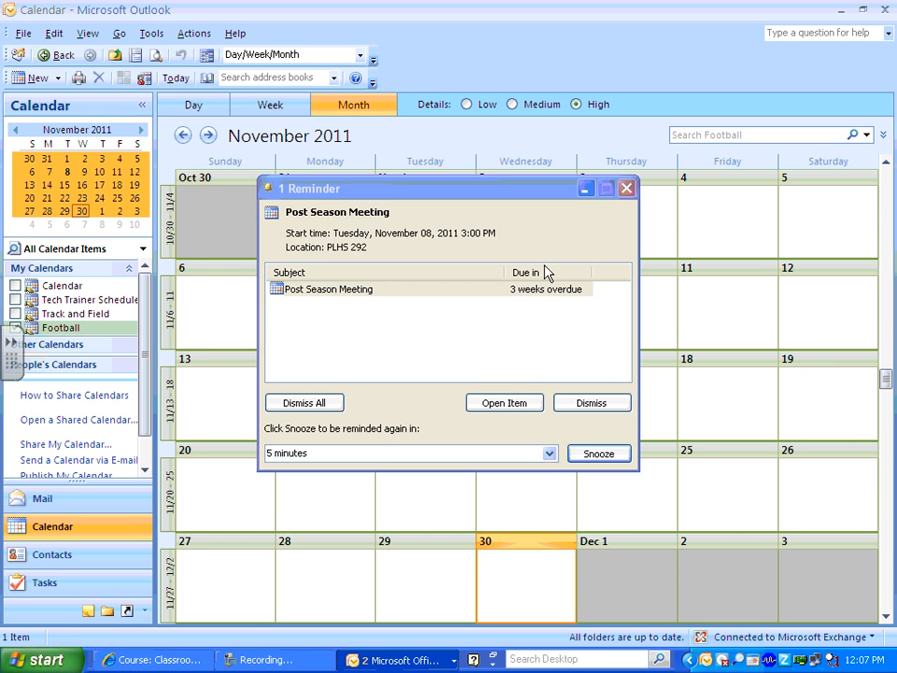
# Dismiss the reminder, move the Post Season Meeting to December 8, 2011, and view December.
pyautogui.click(624, 190)
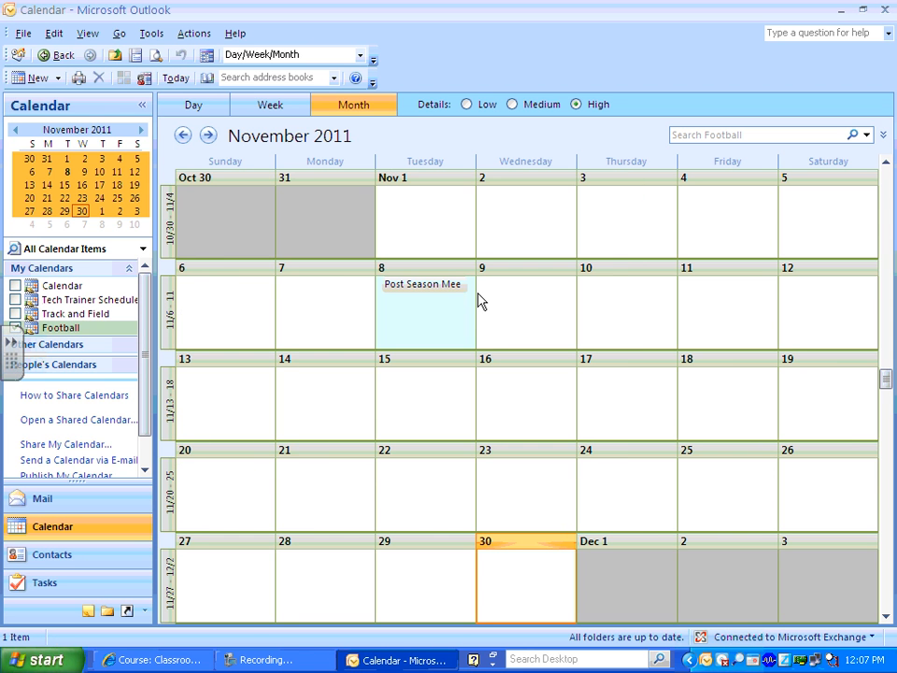
pyautogui.doubleClick(406, 290)
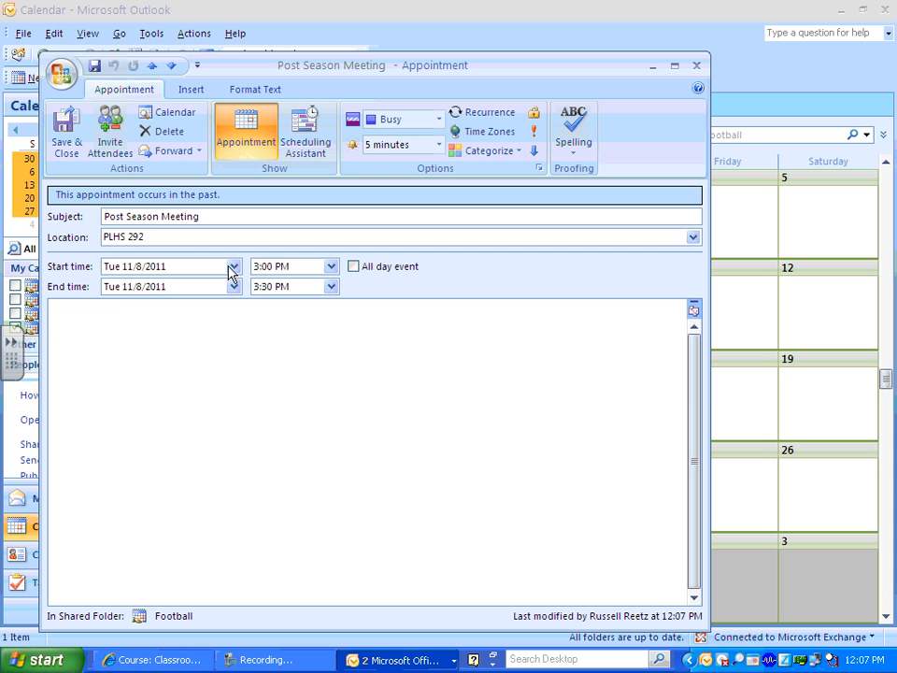
pyautogui.click(233, 267)
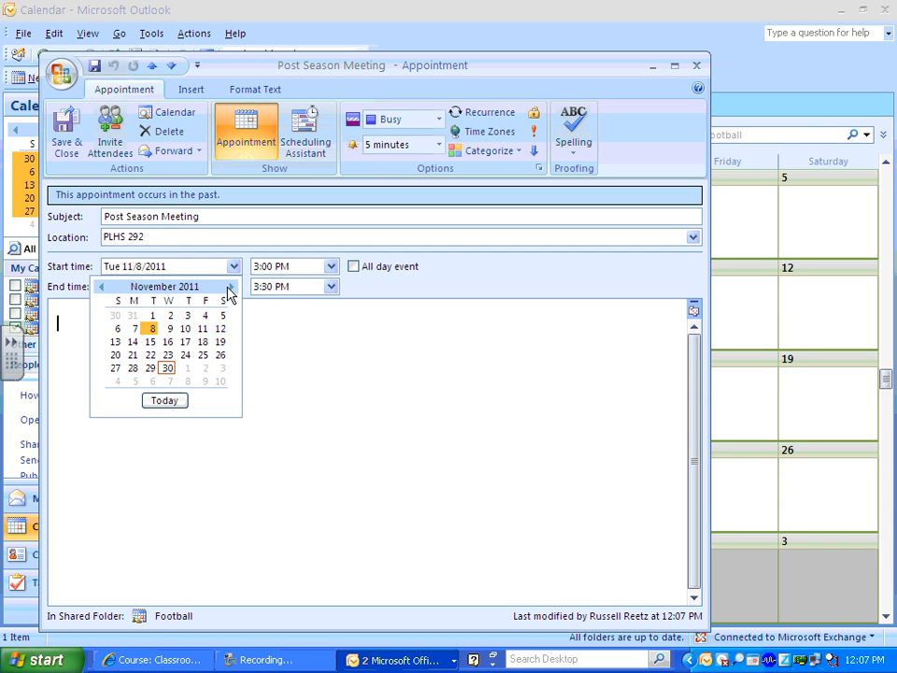
pyautogui.click(231, 287)
pyautogui.click(187, 329)
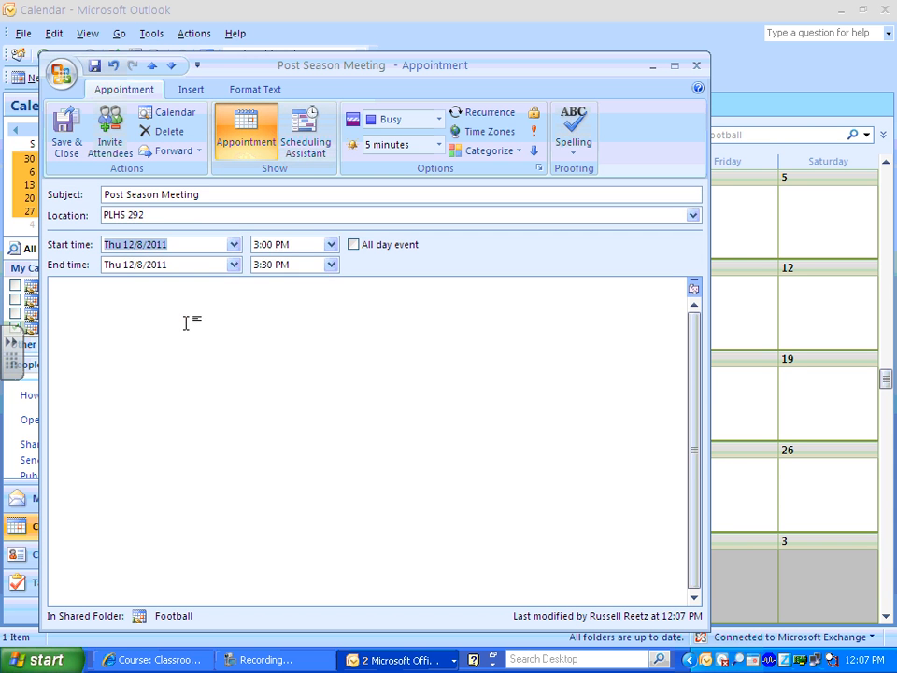
pyautogui.click(66, 123)
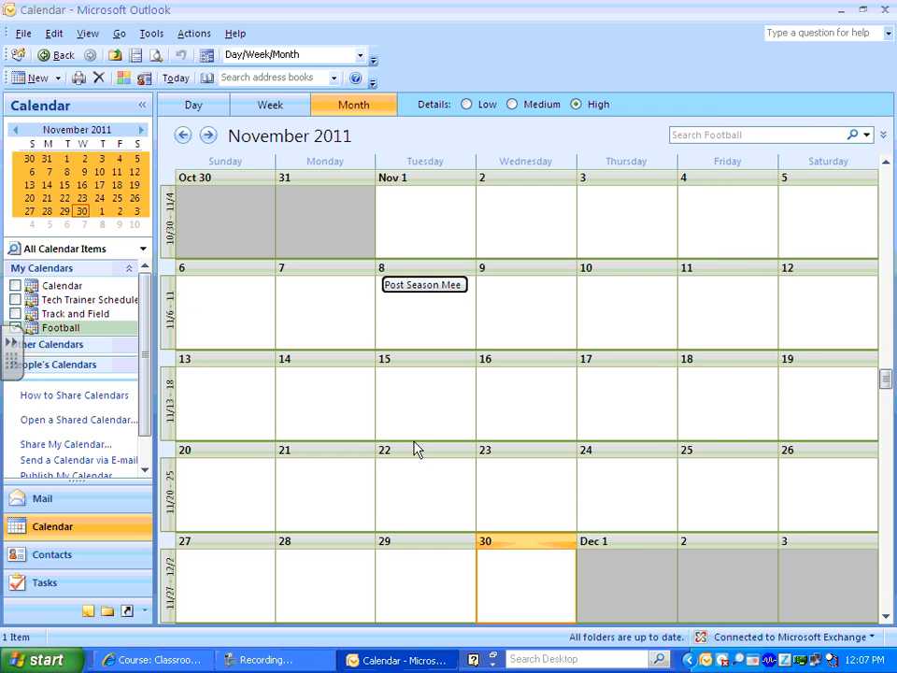
pyautogui.click(206, 135)
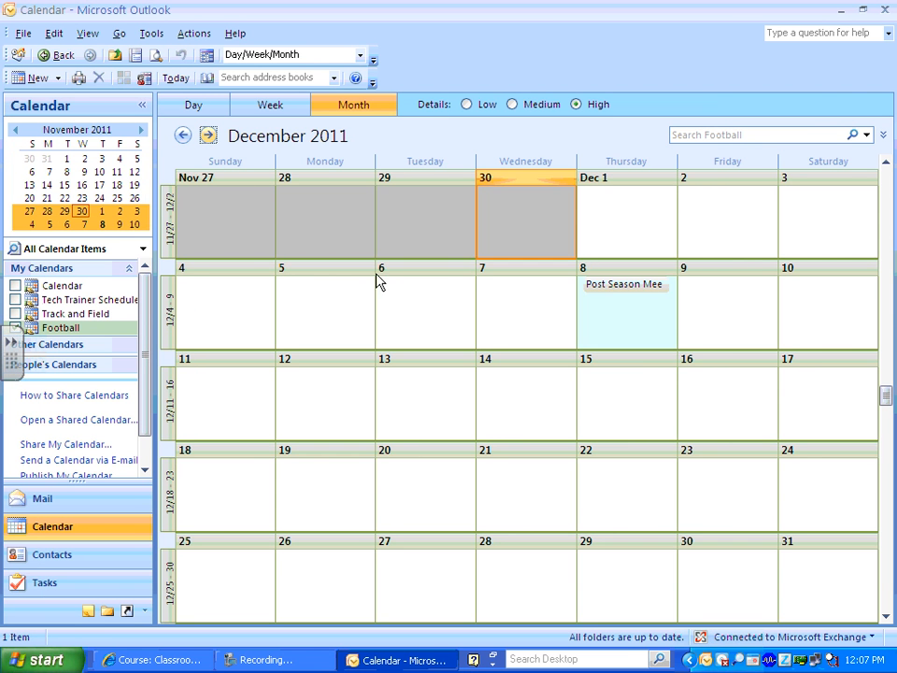
pyautogui.moveTo(609, 292)
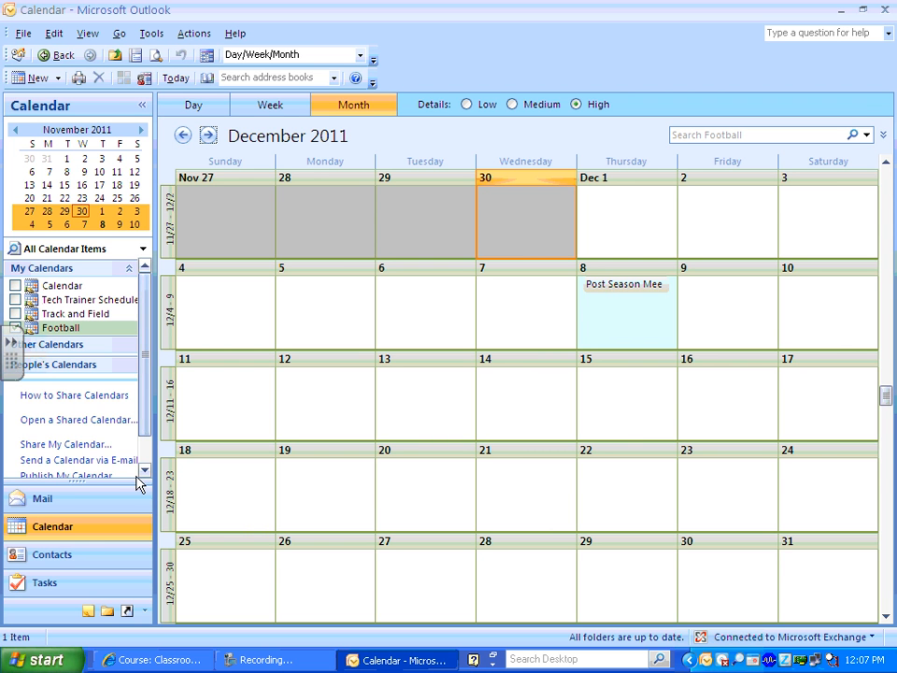
# Check the December 8 meeting from the To-Do Bar calendar, then return to the Mail Inbox.
pyautogui.click(88, 502)
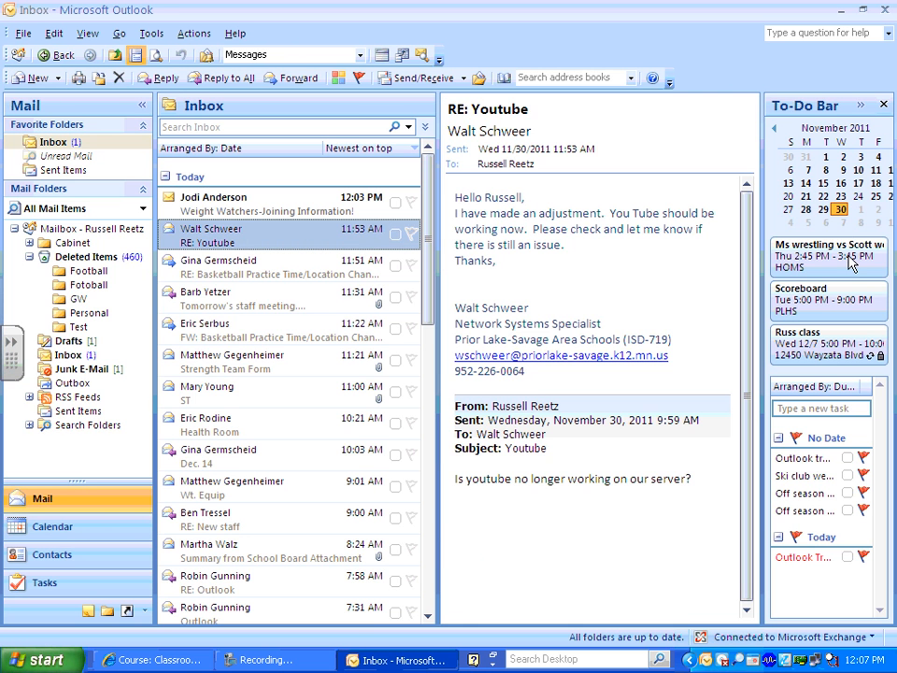
pyautogui.click(860, 105)
pyautogui.click(865, 107)
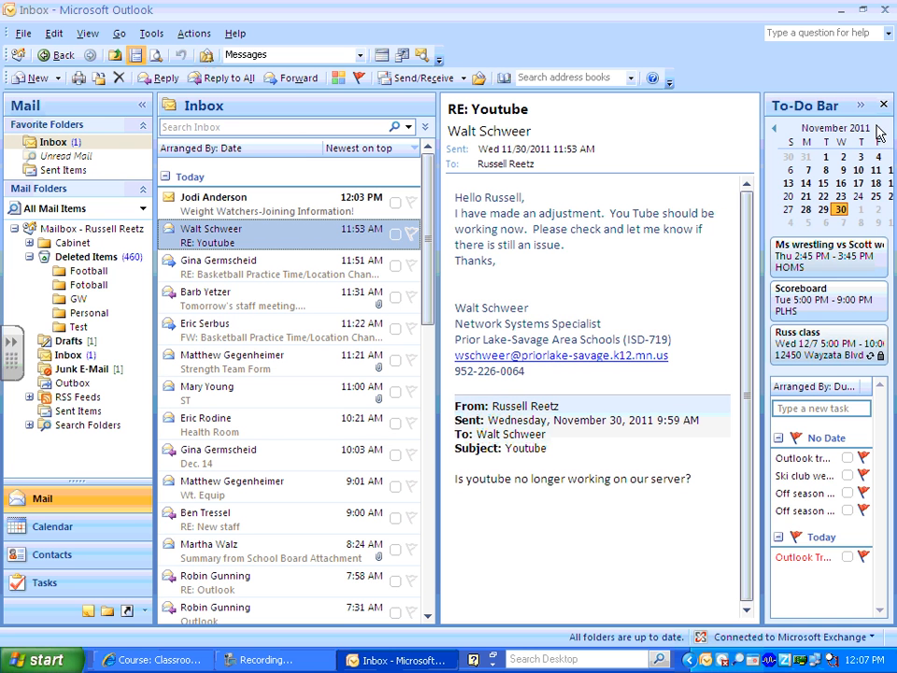
pyautogui.click(862, 222)
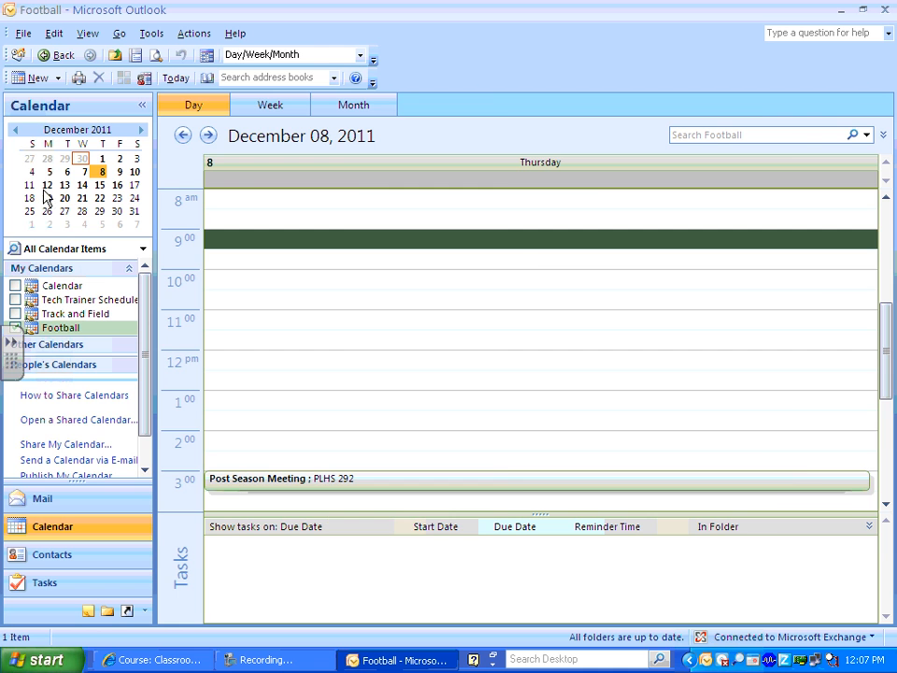
pyautogui.click(25, 496)
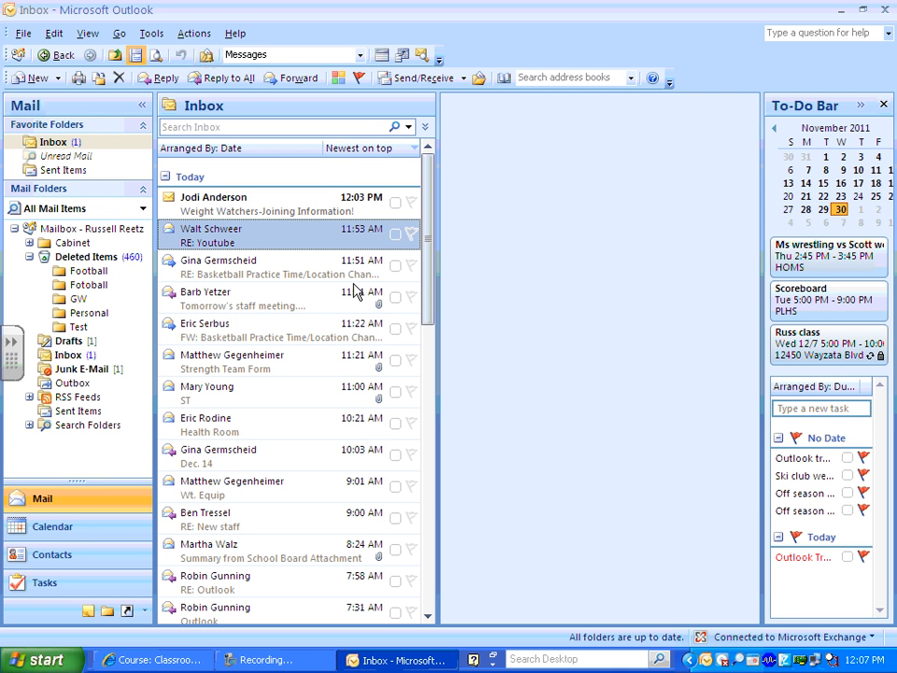